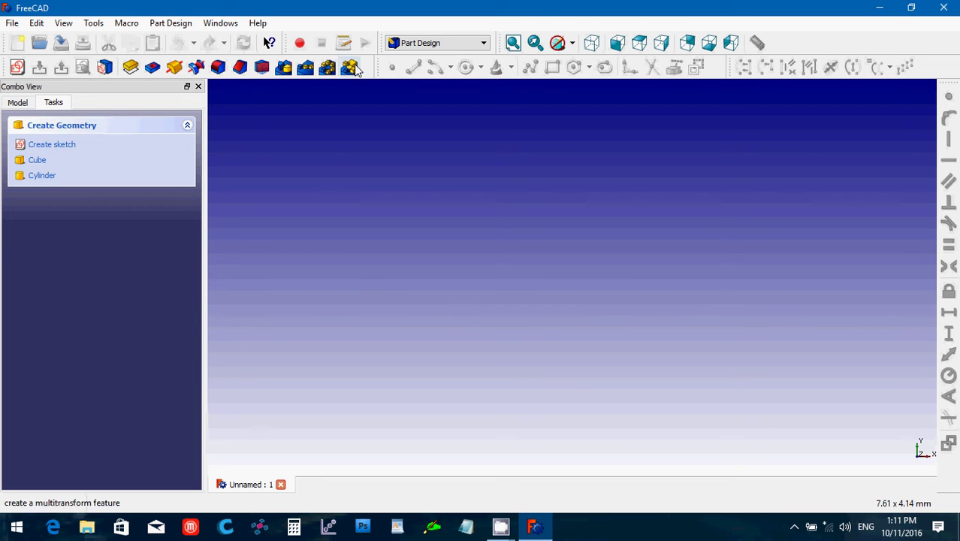
- Create a new sketch on the YZ plane with zero offset
{"action": "left_click", "coordinate": [18, 71]}
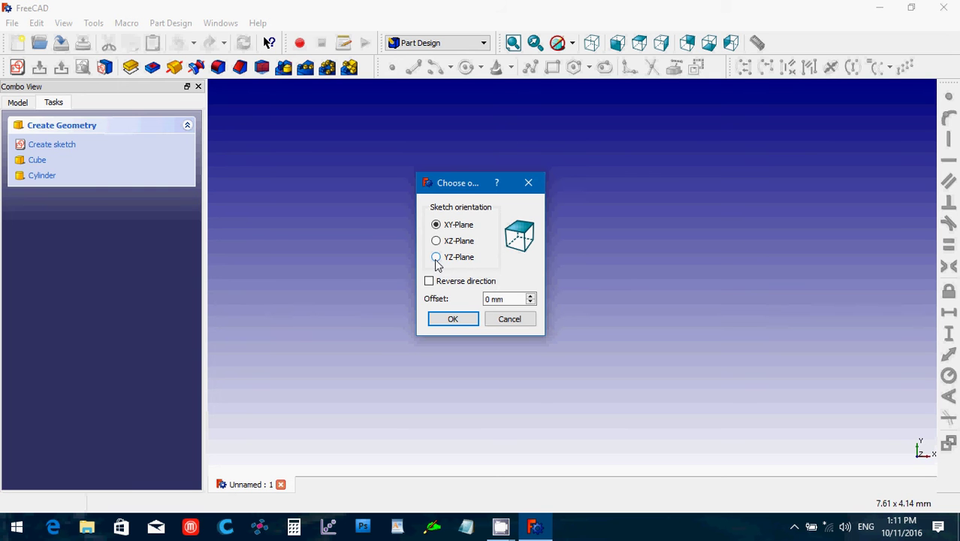
{"action": "left_click", "coordinate": [435, 258]}
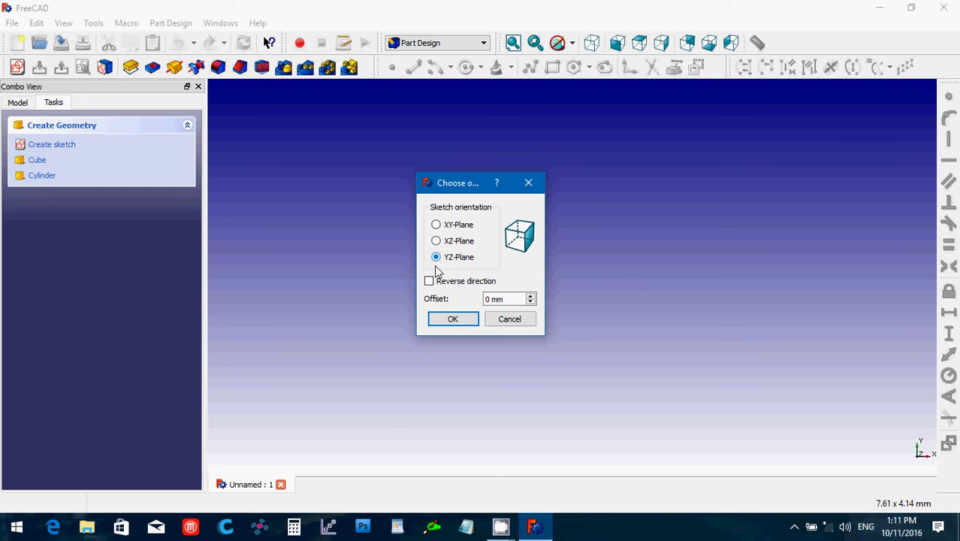
{"action": "left_click", "coordinate": [442, 323]}
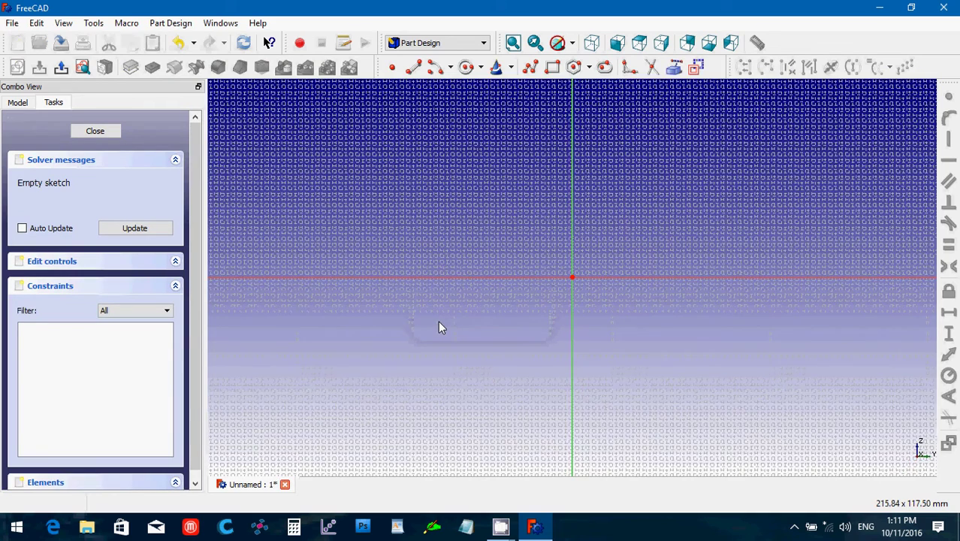
- Start a polyline pulley profile about 37 mm above the horizontal axis with a base about 29 mm wide, stepping up its right side to the rim top
{"action": "left_click", "coordinate": [531, 73]}
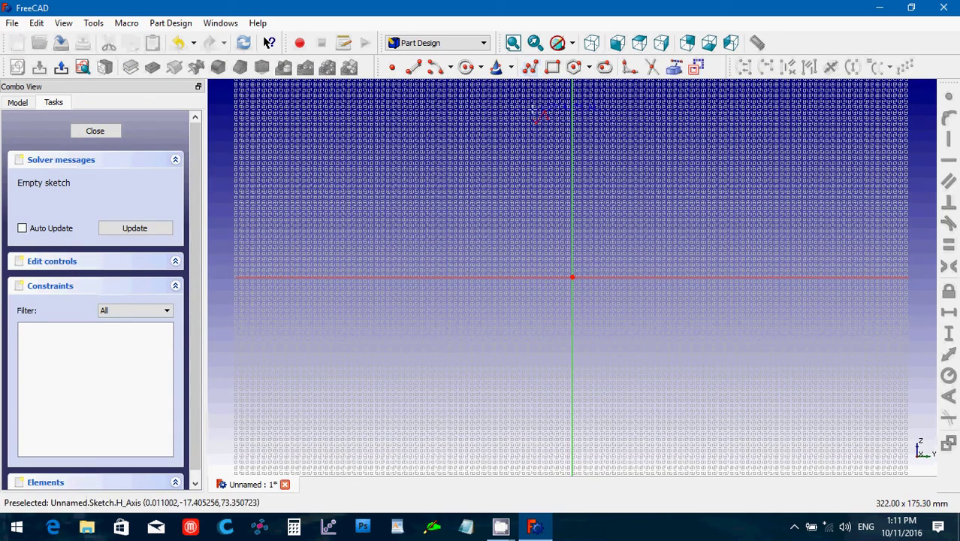
{"action": "left_click", "coordinate": [546, 193]}
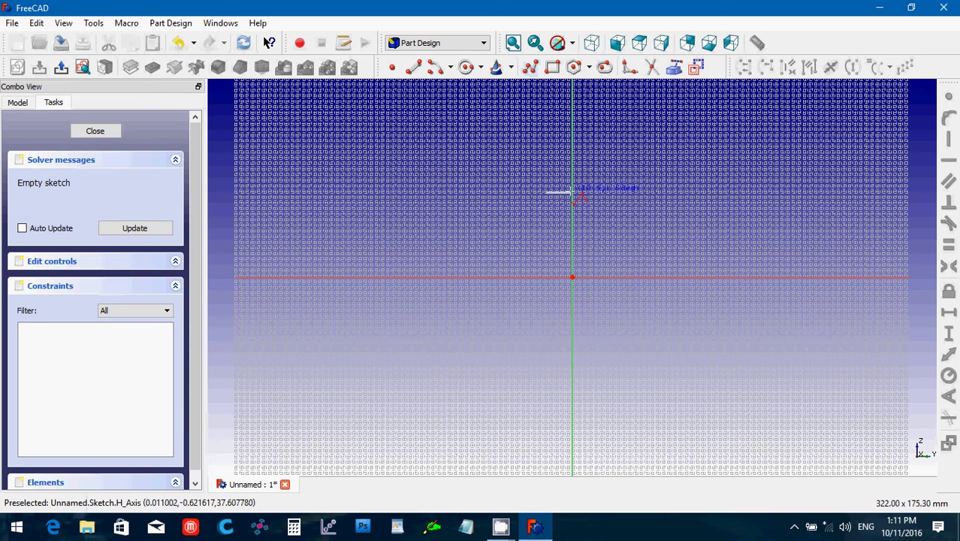
{"action": "left_click", "coordinate": [613, 192]}
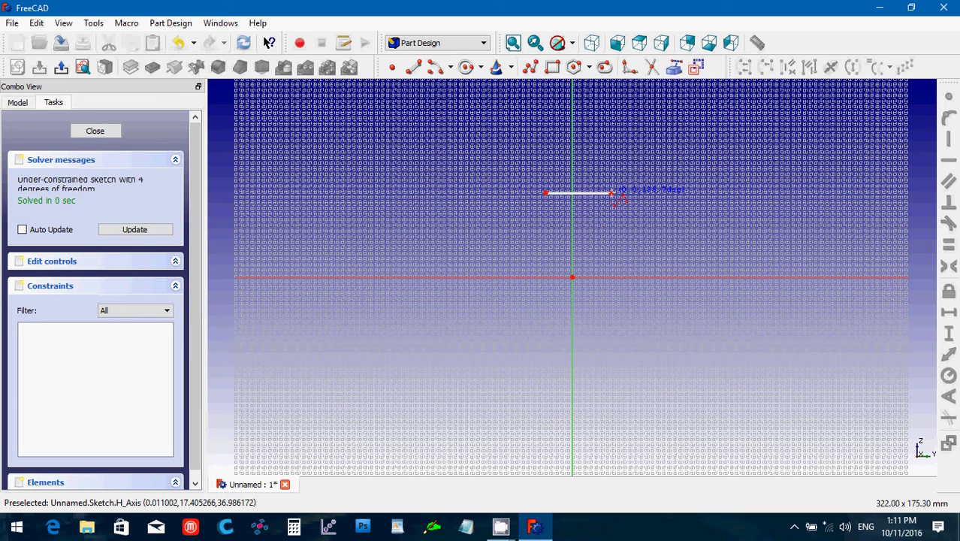
{"action": "left_click", "coordinate": [612, 178]}
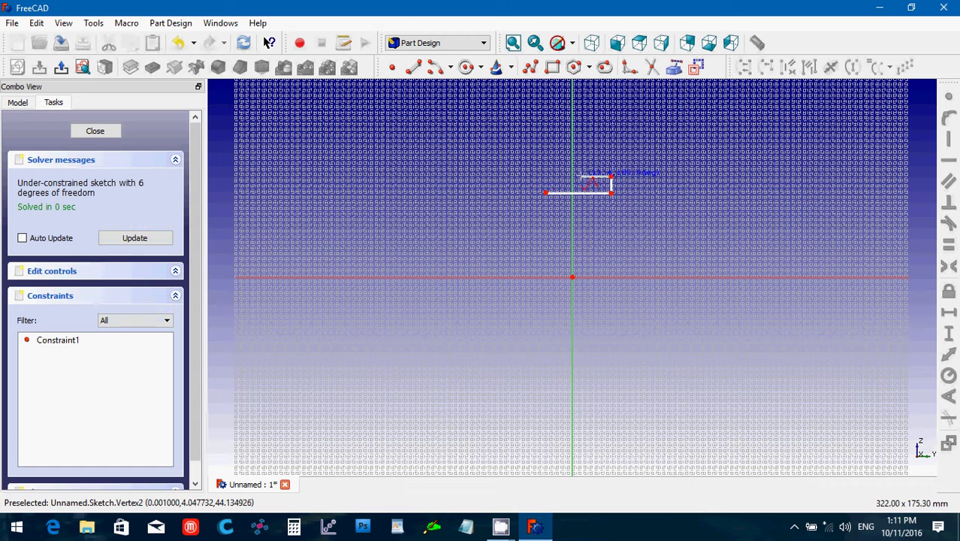
{"action": "left_click", "coordinate": [581, 177]}
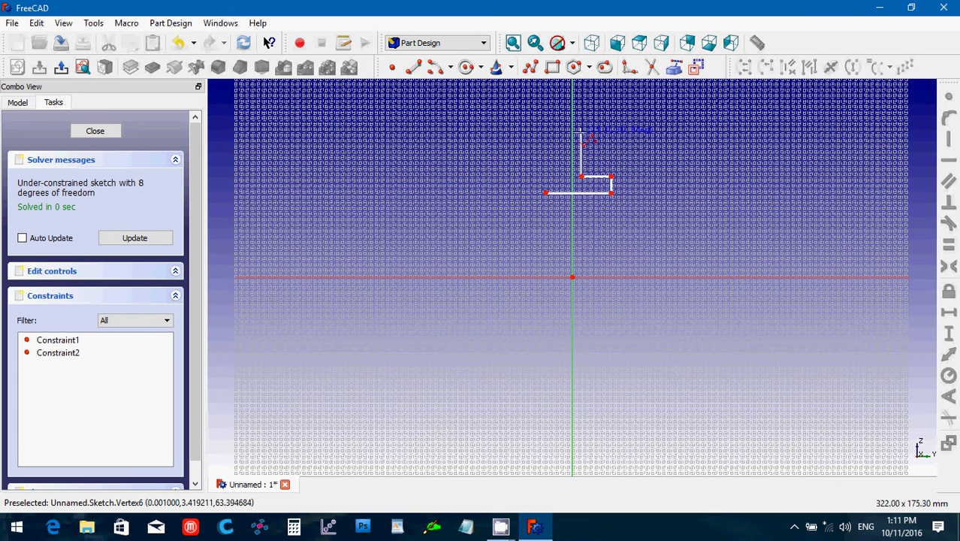
{"action": "left_click", "coordinate": [581, 135]}
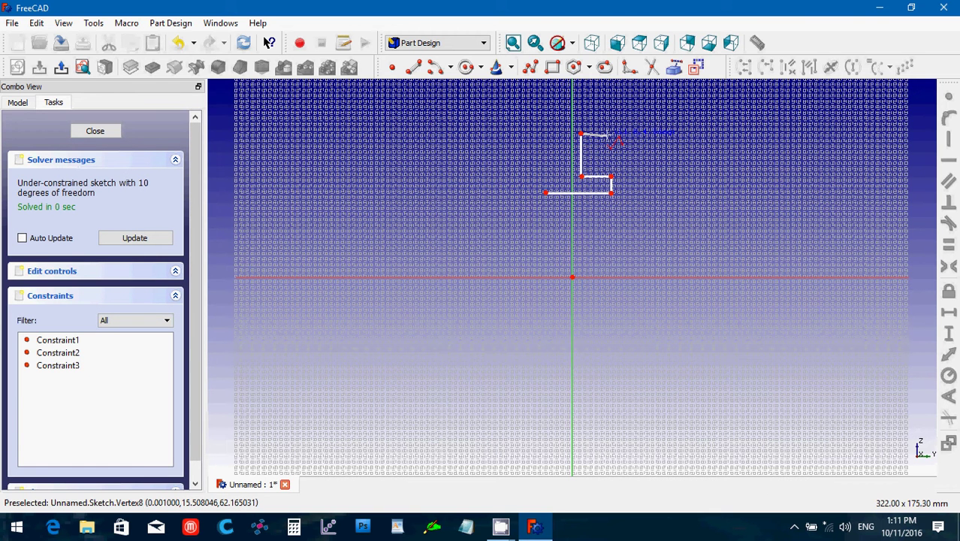
{"action": "left_click", "coordinate": [607, 134]}
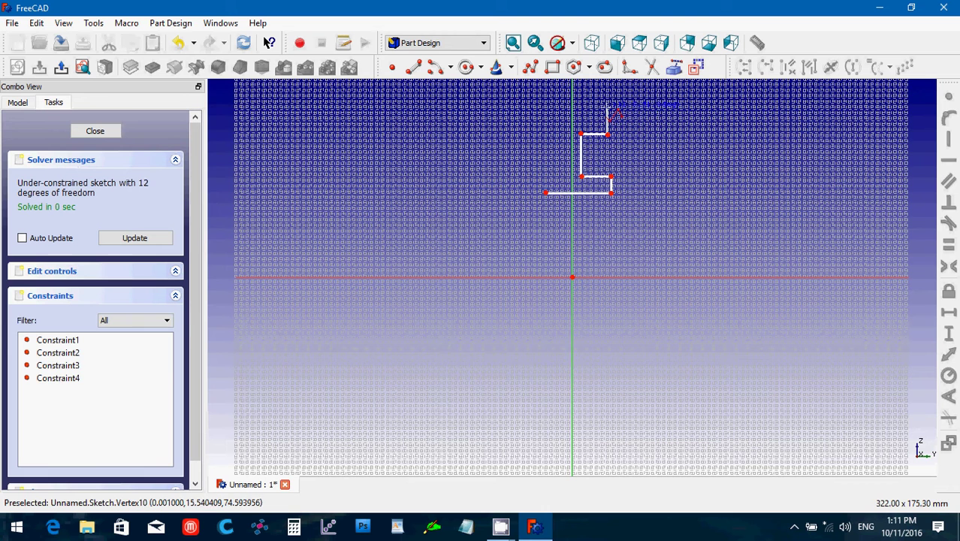
{"action": "left_click", "coordinate": [607, 110]}
{"action": "left_click", "coordinate": [585, 108]}
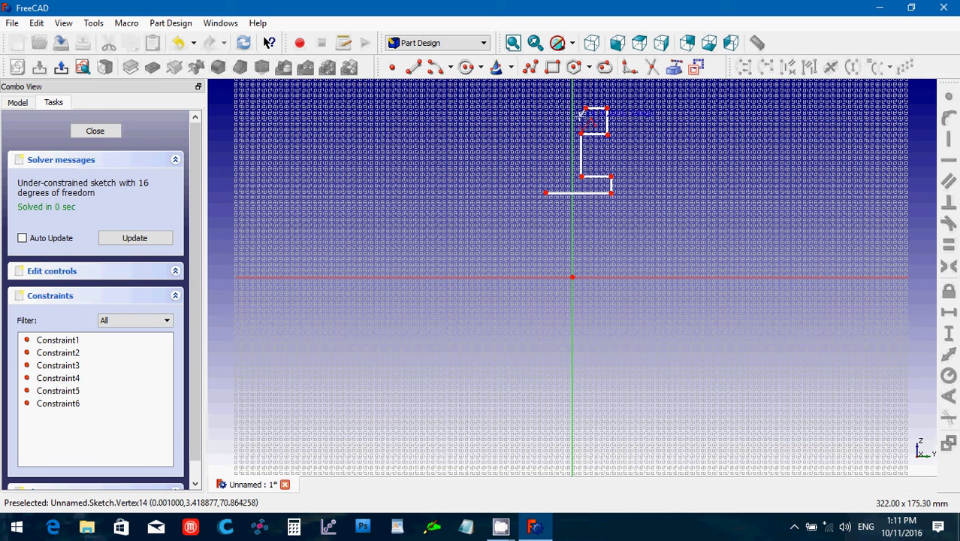
- Continue the polyline through the tapered groove in the rim and down the stepped left side, closing it at the base's starting point
{"action": "left_click", "coordinate": [585, 120]}
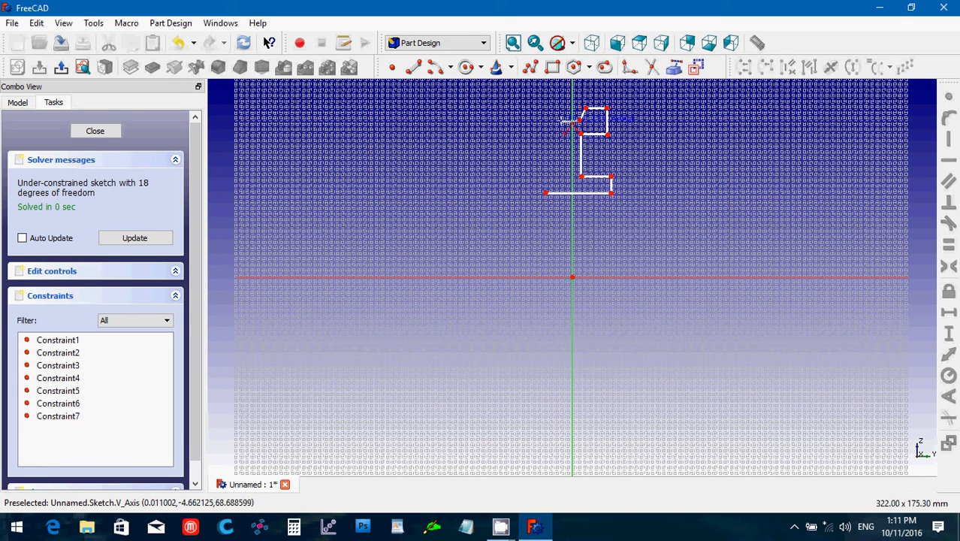
{"action": "left_click", "coordinate": [571, 121]}
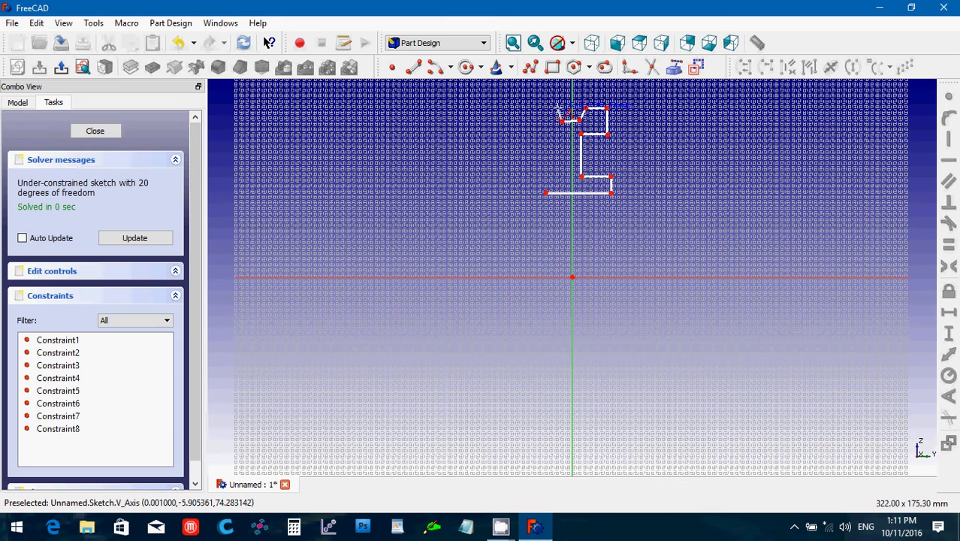
{"action": "left_click", "coordinate": [572, 109]}
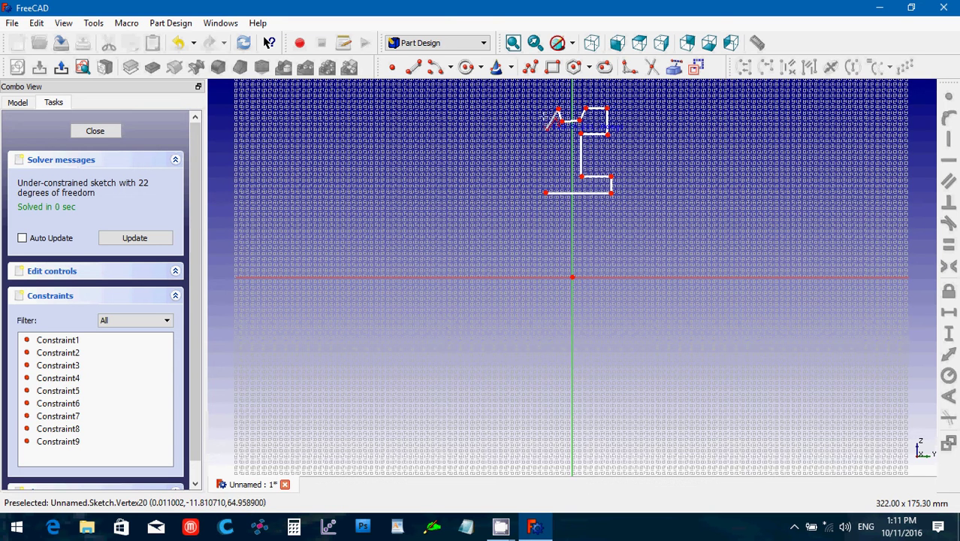
{"action": "left_click", "coordinate": [543, 109]}
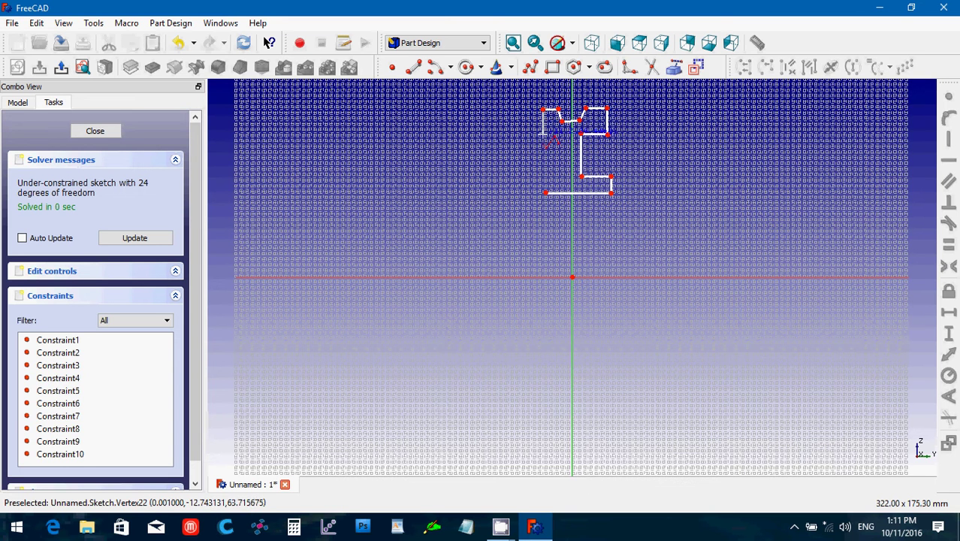
{"action": "left_click", "coordinate": [544, 134]}
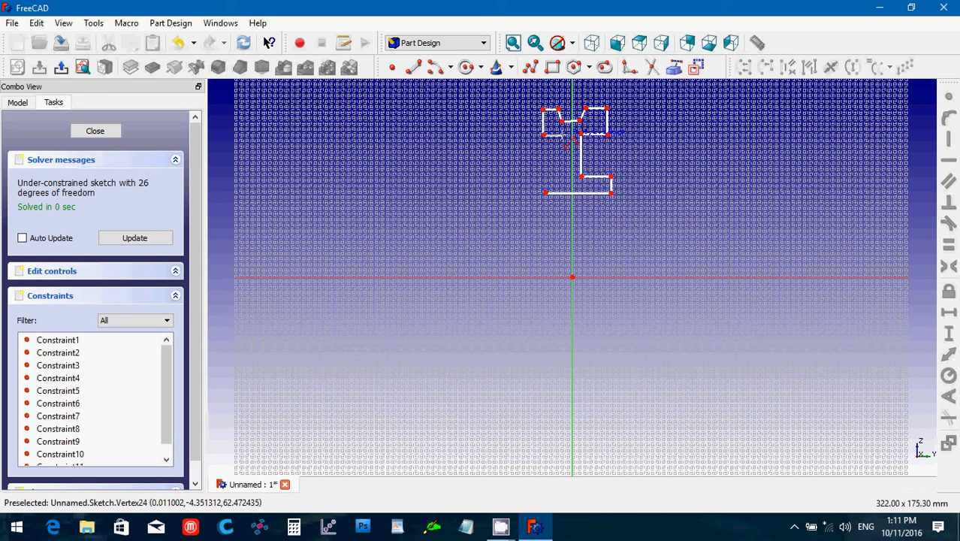
{"action": "left_click", "coordinate": [562, 175]}
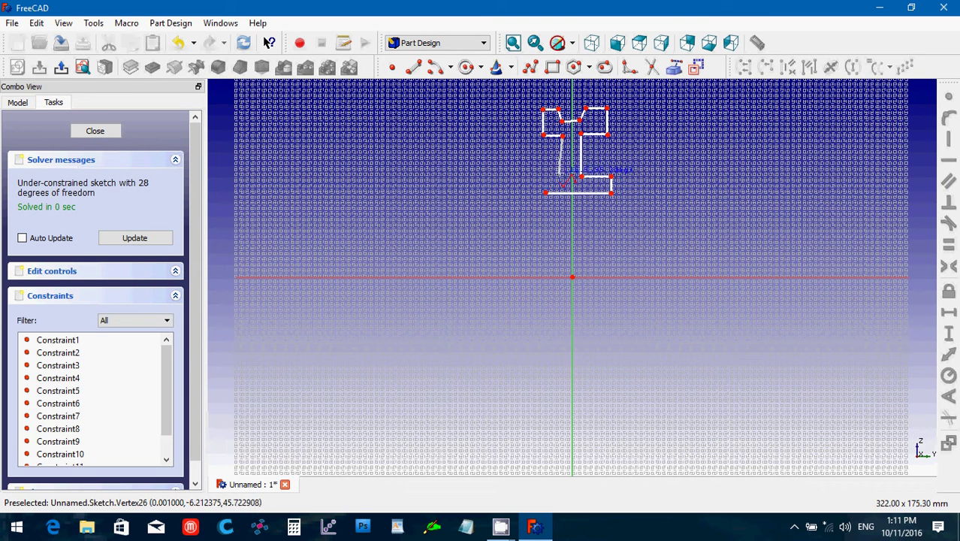
{"action": "left_click", "coordinate": [562, 176]}
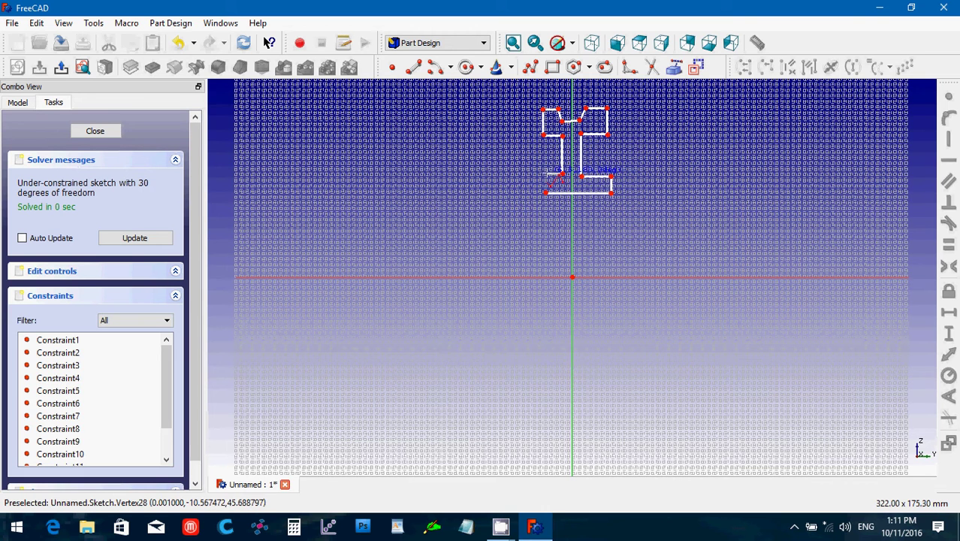
{"action": "left_click", "coordinate": [546, 173]}
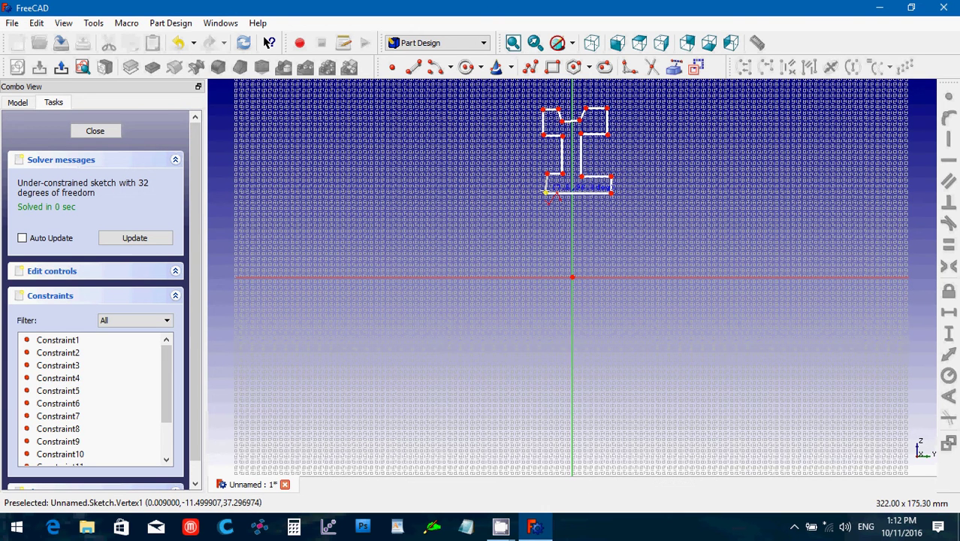
{"action": "left_click", "coordinate": [546, 193]}
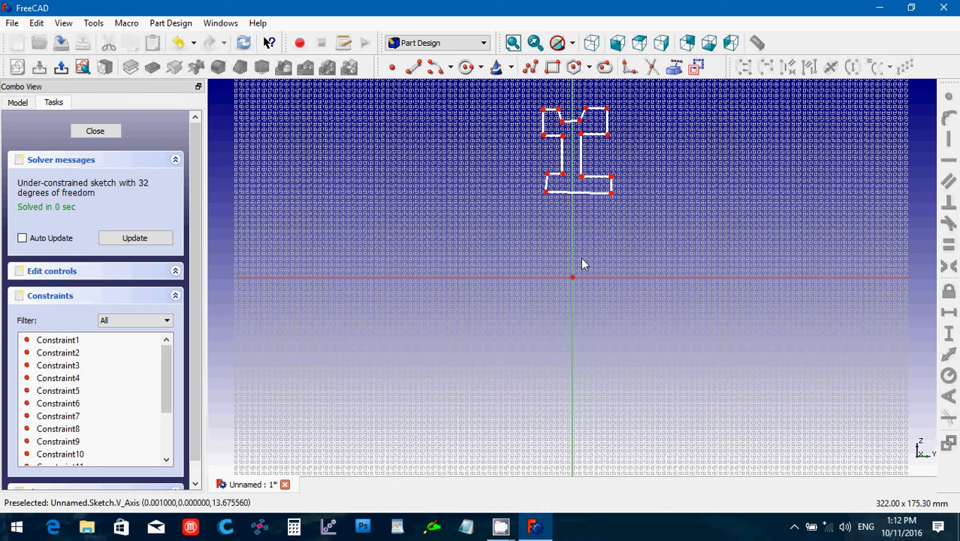
- Constrain the profile's bottom edge to horizontal and set its vertical distance from the horizontal axis to 25.4 mm
{"action": "right_click", "coordinate": [578, 194]}
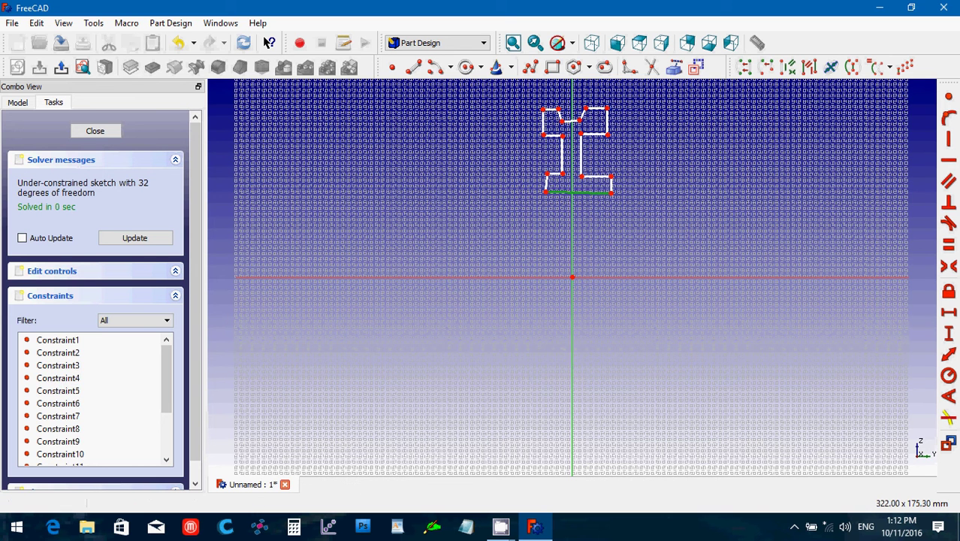
{"action": "left_click", "coordinate": [948, 160]}
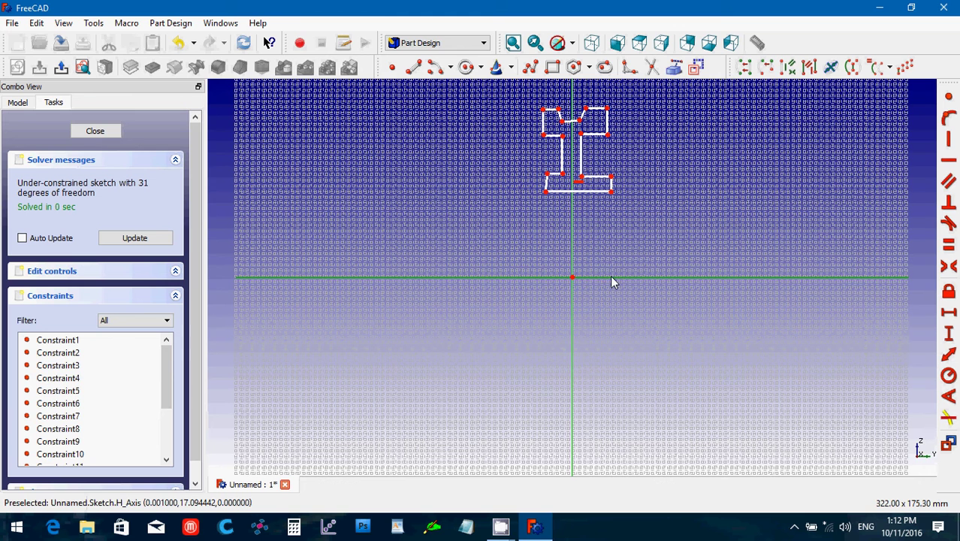
{"action": "left_click", "coordinate": [611, 192]}
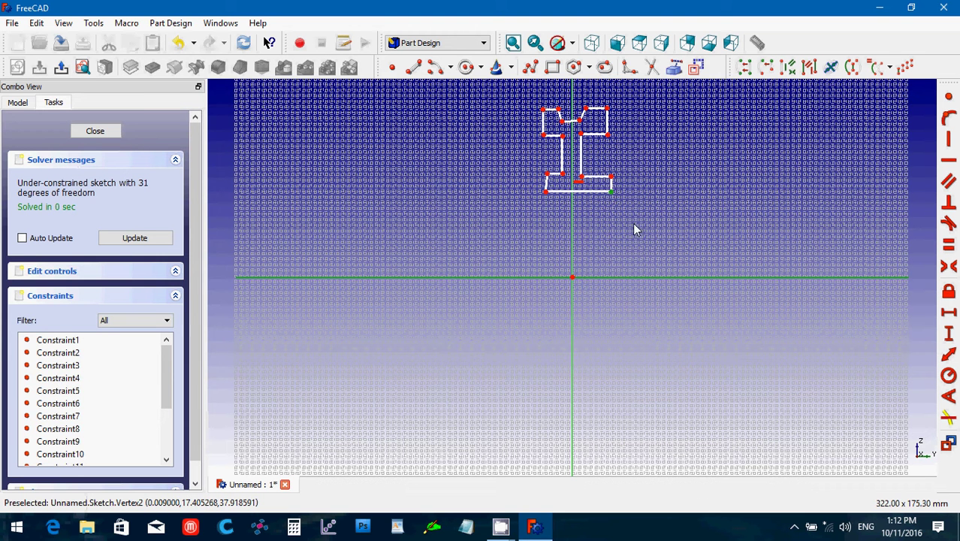
{"action": "left_click", "coordinate": [948, 335]}
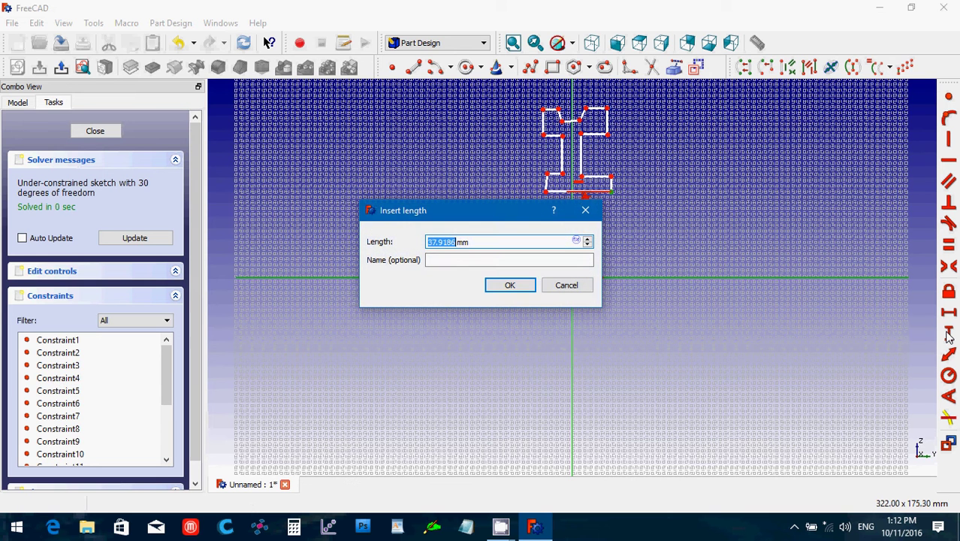
{"action": "key", "text": "Down"}
{"action": "key", "text": "BackSpace"}
{"action": "type", "text": "25.4"}
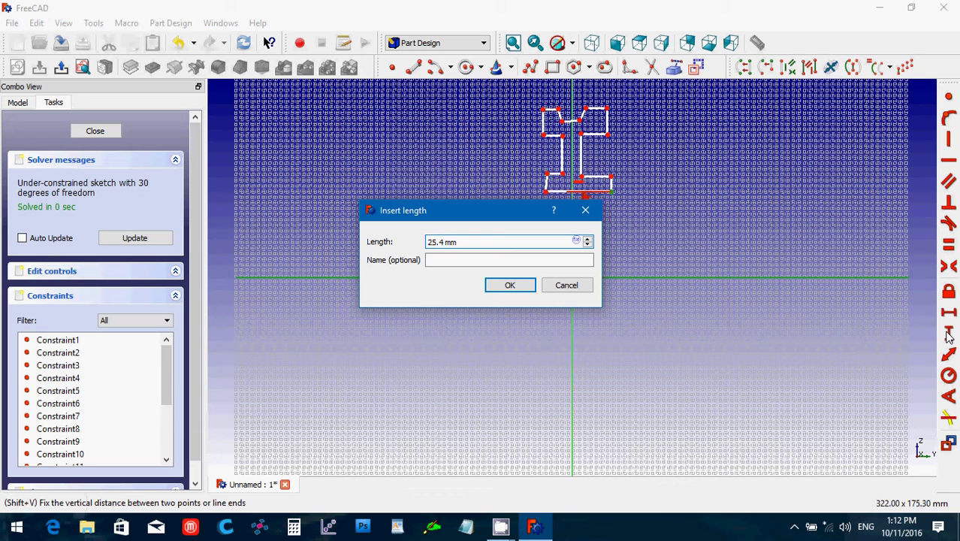
{"action": "key", "text": "Return"}
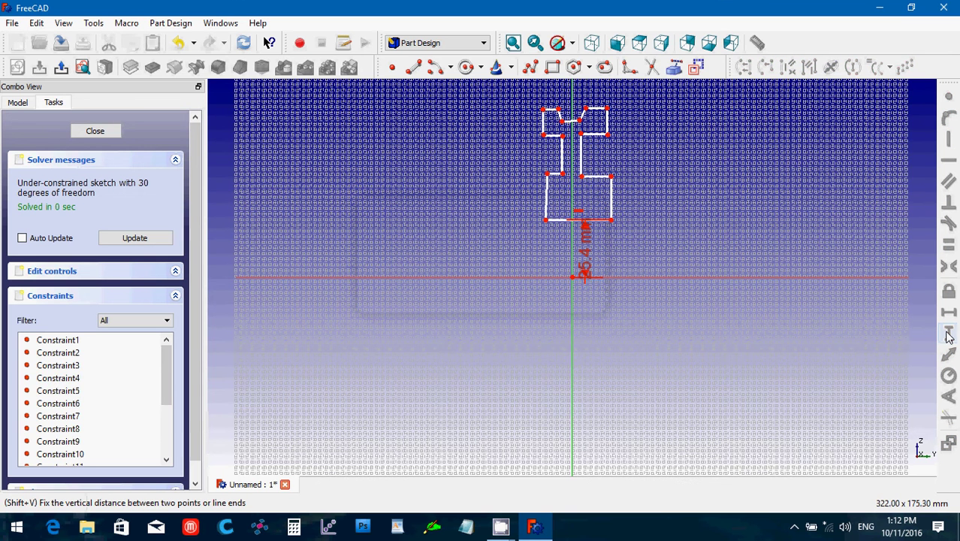
- Set the vertical distance from the horizontal axis to the upper-right corner of the profile's lower block to 44.45 mm
{"action": "left_click", "coordinate": [612, 179]}
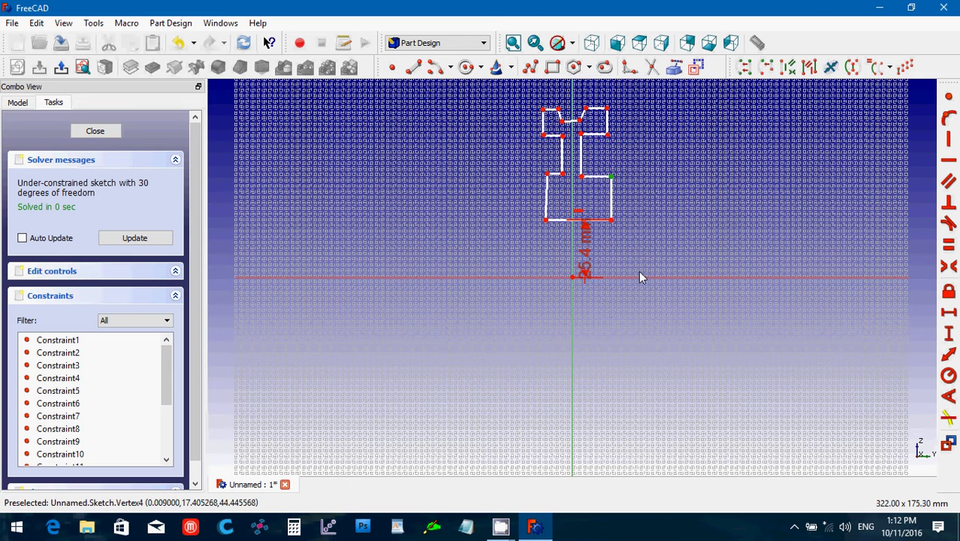
{"action": "left_click", "coordinate": [949, 332]}
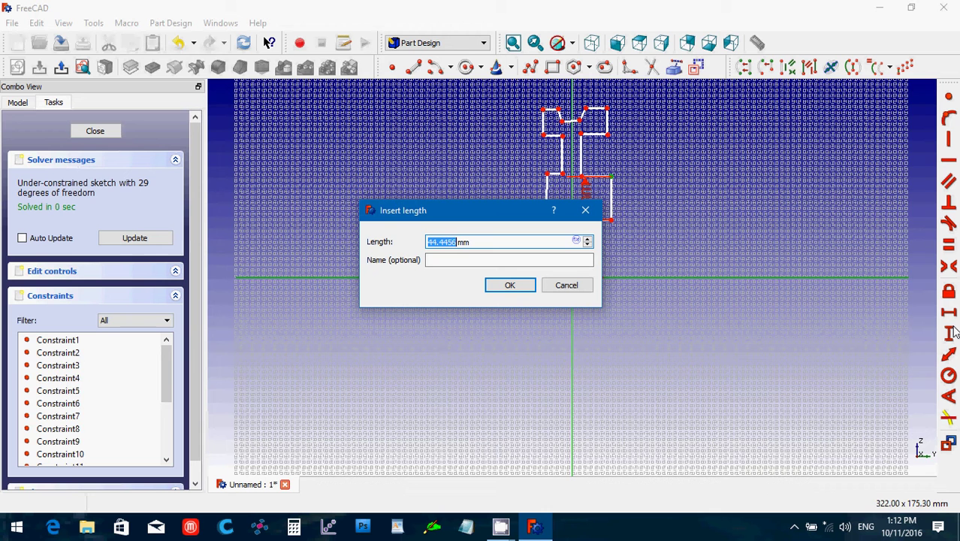
{"action": "type", "text": "44.45"}
{"action": "key", "text": "Return"}
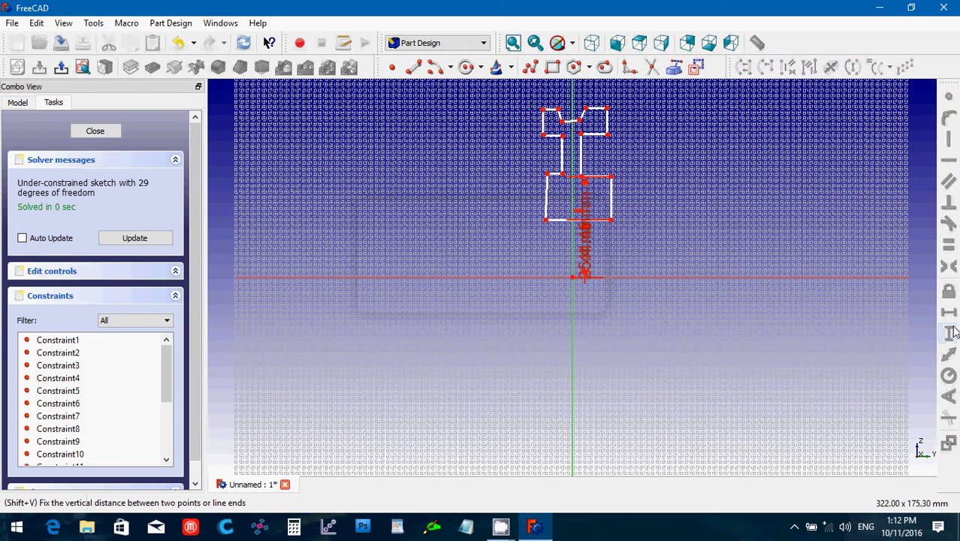
- Move the 25.4 mm and 44.45 mm dimensions out to the right of the profile so they no longer overlap
{"action": "left_click", "coordinate": [949, 332]}
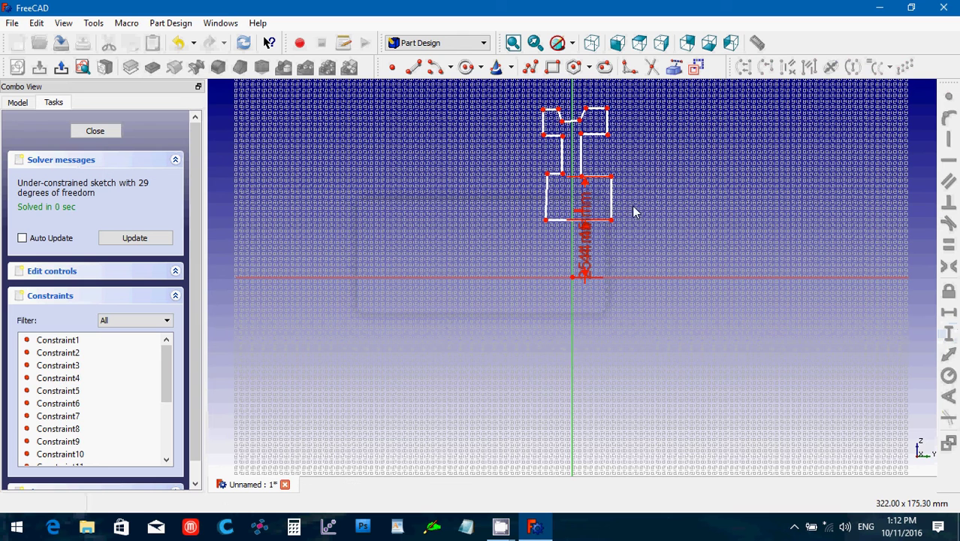
{"action": "left_click_drag", "start_coordinate": [610, 262], "coordinate": [641, 264]}
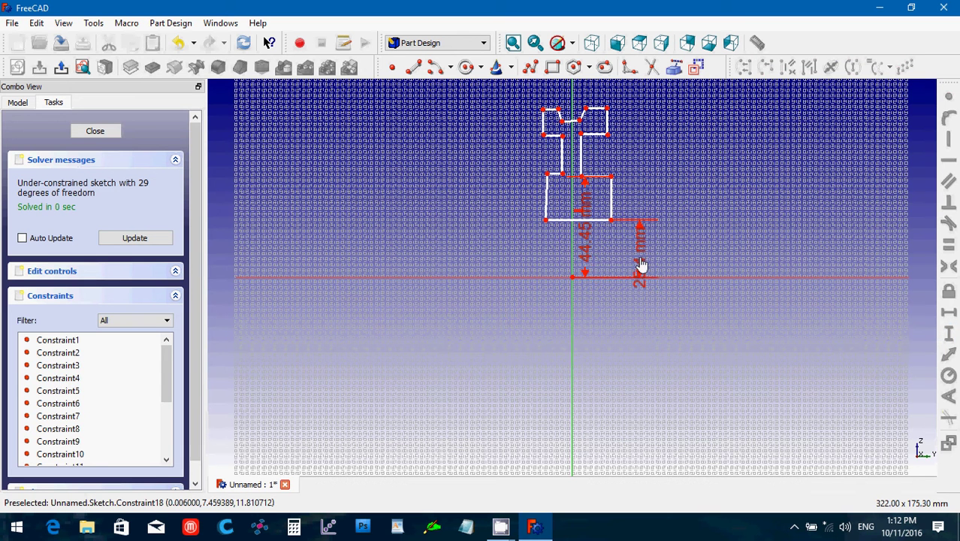
{"action": "mouse_move", "coordinate": [585, 248]}
{"action": "left_mouse_down"}
{"action": "mouse_move", "coordinate": [606, 274]}
{"action": "mouse_move", "coordinate": [681, 316]}
{"action": "mouse_move", "coordinate": [689, 344]}
{"action": "left_mouse_up"}
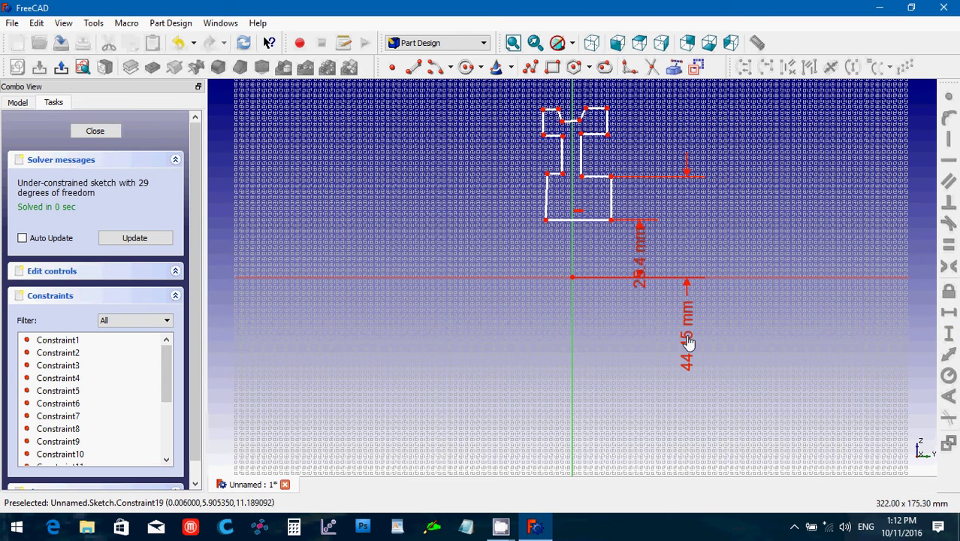
- Set the vertical distance from the horizontal axis to the rim's lower-right corner to 127 mm
{"action": "left_click", "coordinate": [609, 135]}
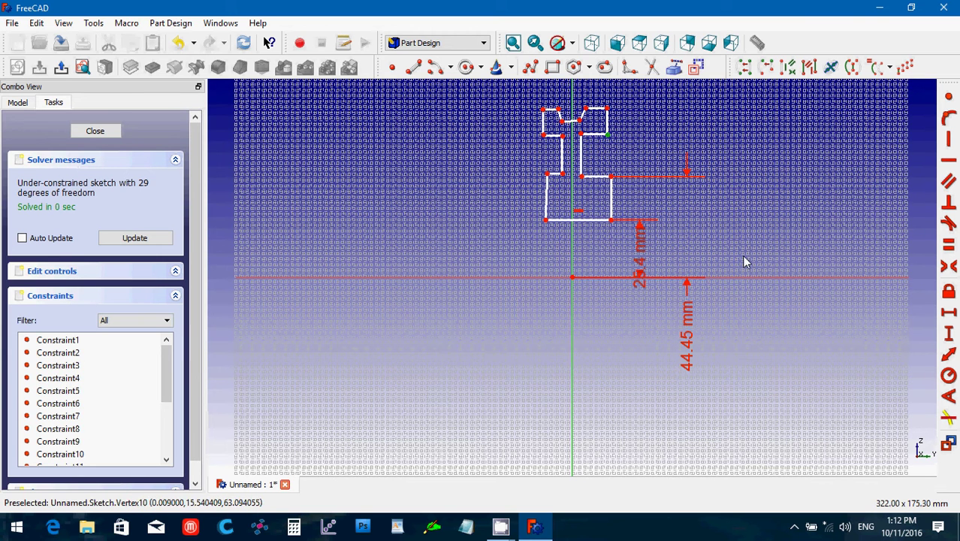
{"action": "left_click", "coordinate": [734, 278]}
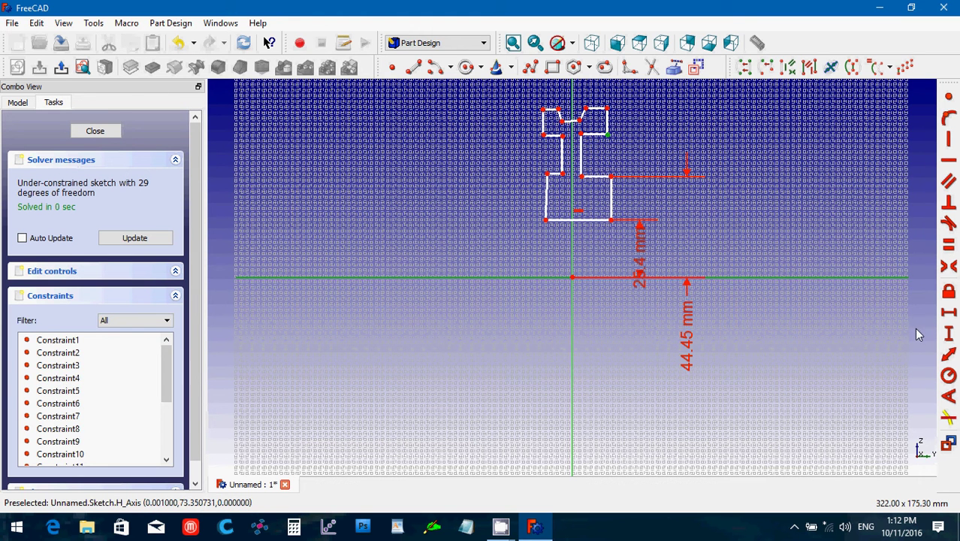
{"action": "left_click", "coordinate": [948, 335]}
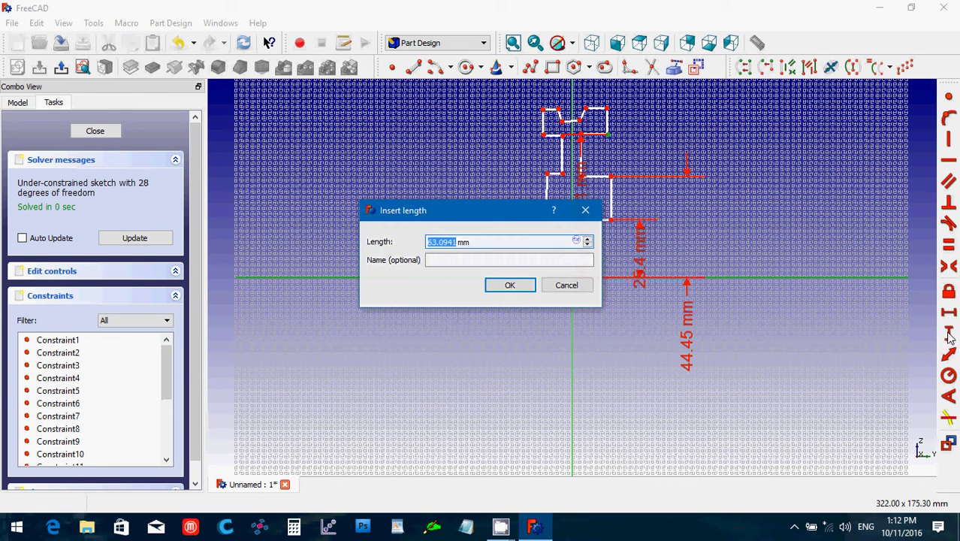
{"action": "type", "text": "127"}
{"action": "key", "text": "Return"}
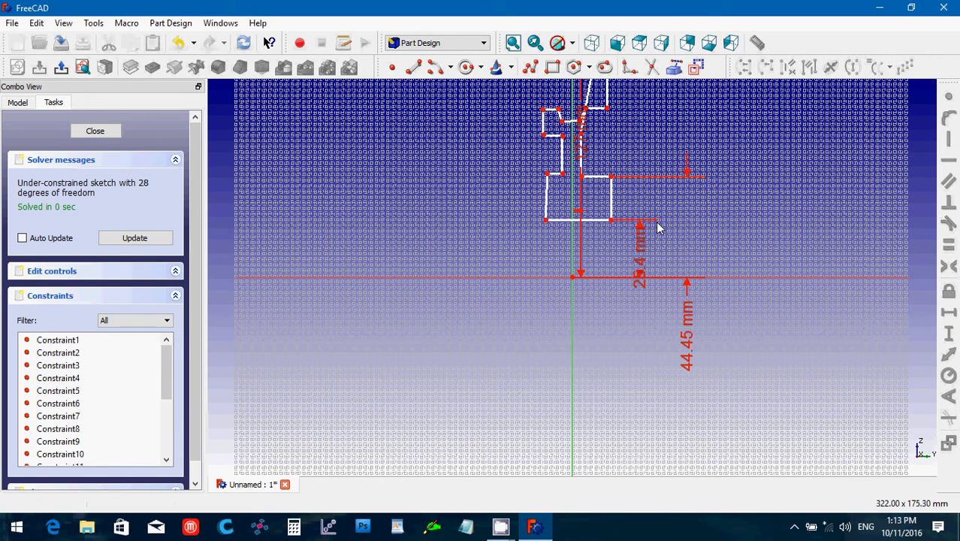
- Raise the rim's upper-right corners and the groove floor well above their old positions to suit the taller profile
{"action": "scroll", "coordinate": [658, 229], "scroll_direction": "down", "scroll_amount": 3}
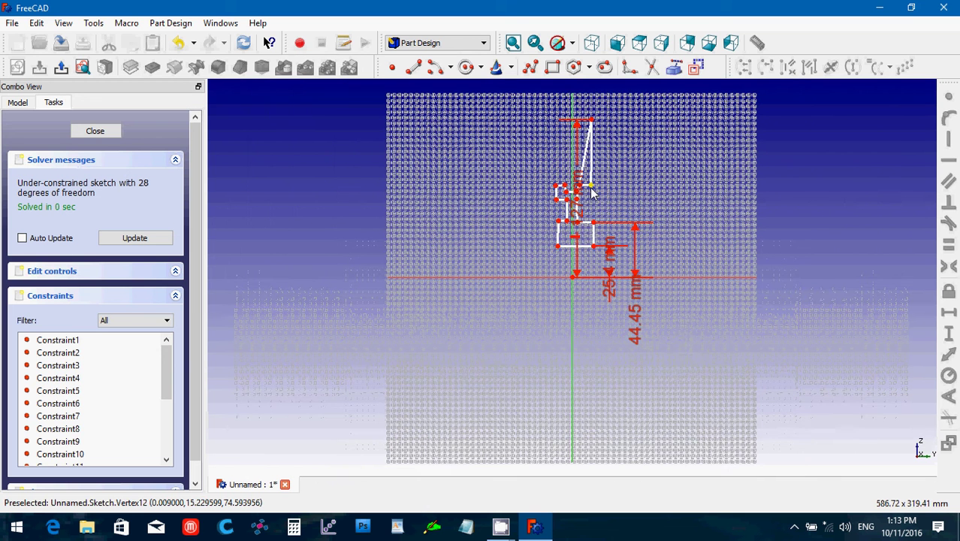
{"action": "left_click_drag", "start_coordinate": [591, 171], "coordinate": [591, 95]}
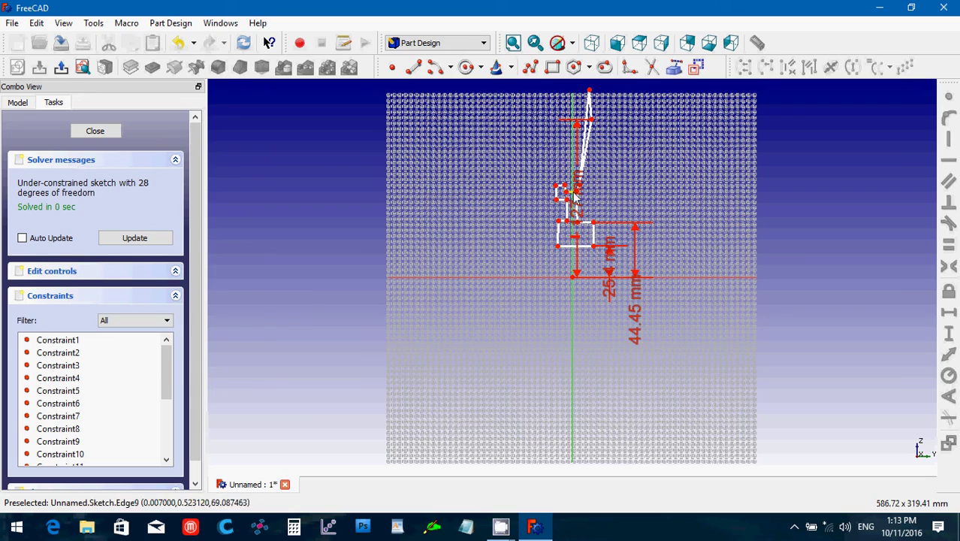
{"action": "scroll", "coordinate": [575, 197], "scroll_direction": "up", "scroll_amount": 4}
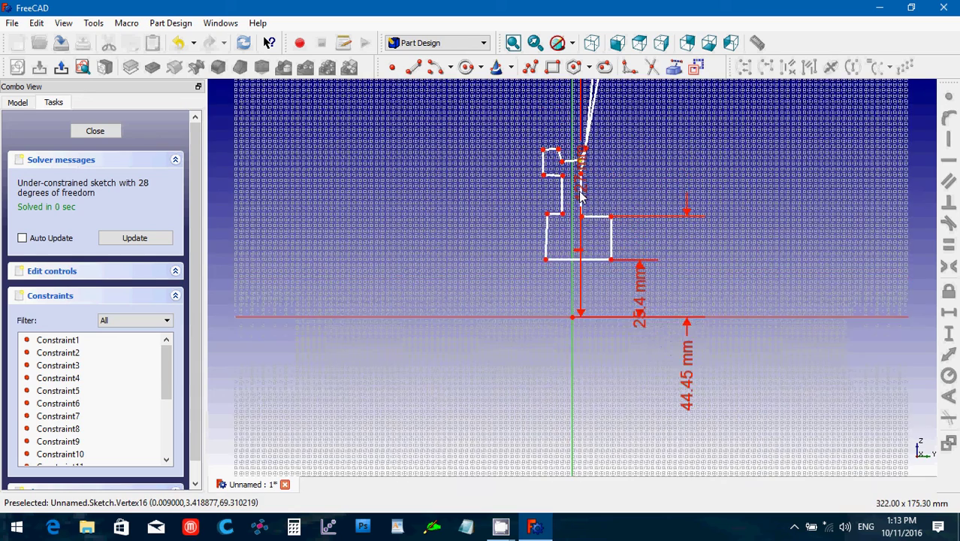
{"action": "middle_click_drag", "start_coordinate": [580, 197], "coordinate": [578, 262]}
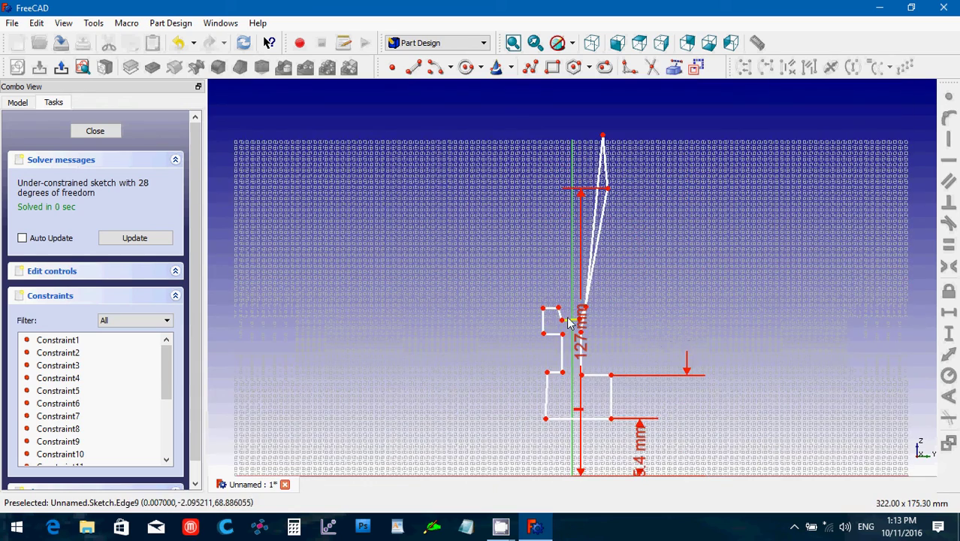
{"action": "left_click_drag", "start_coordinate": [570, 321], "coordinate": [573, 161]}
{"action": "mouse_move", "coordinate": [591, 299]}
{"action": "left_mouse_down"}
{"action": "mouse_move", "coordinate": [603, 122]}
{"action": "mouse_move", "coordinate": [617, 117]}
{"action": "mouse_move", "coordinate": [601, 101]}
{"action": "left_mouse_up"}
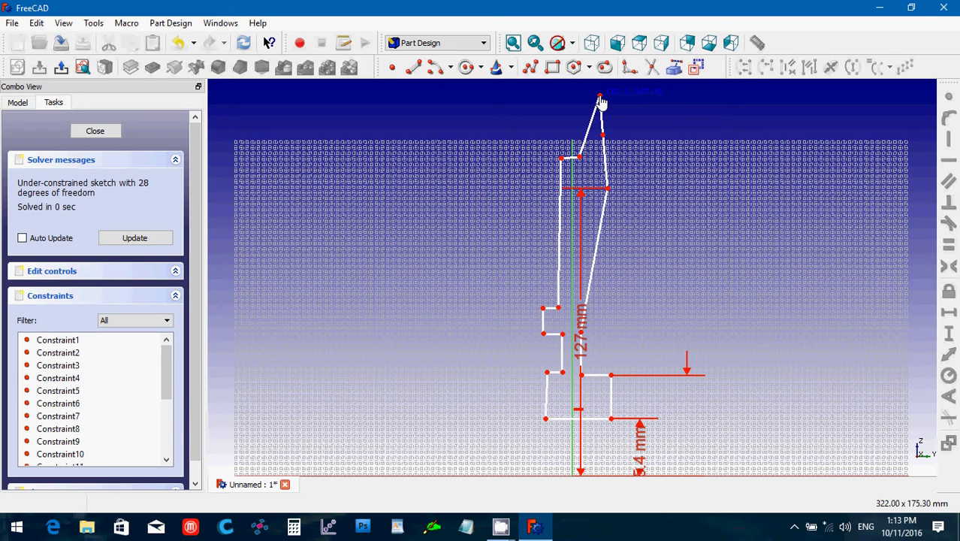
{"action": "left_click_drag", "start_coordinate": [600, 101], "coordinate": [601, 101]}
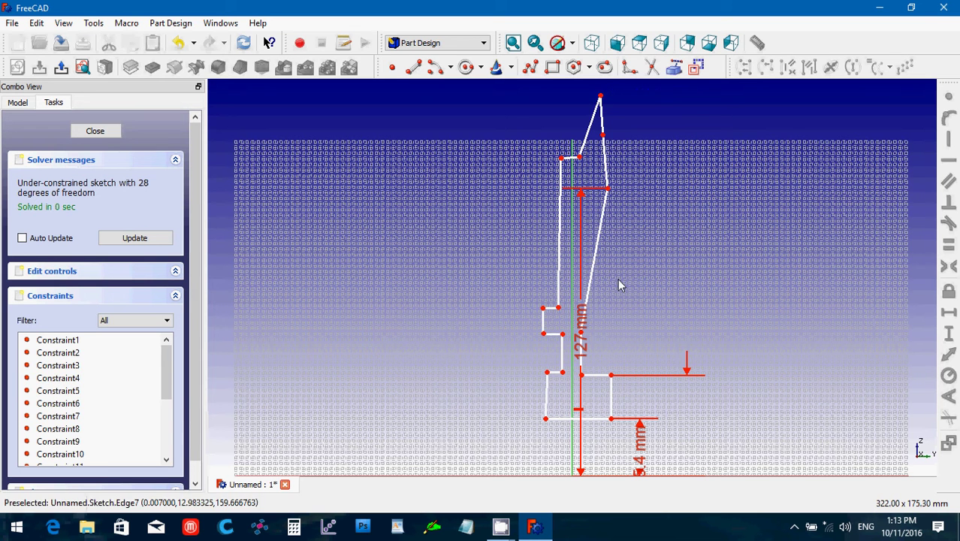
- Move the 127 mm dimension out to the right of the profile and raise the web's upper-right corner level with the rim's underside
{"action": "mouse_move", "coordinate": [580, 329]}
{"action": "left_mouse_down"}
{"action": "mouse_move", "coordinate": [719, 347]}
{"action": "mouse_move", "coordinate": [601, 324]}
{"action": "mouse_move", "coordinate": [578, 383]}
{"action": "mouse_move", "coordinate": [593, 391]}
{"action": "mouse_move", "coordinate": [581, 340]}
{"action": "mouse_move", "coordinate": [774, 340]}
{"action": "left_mouse_up"}
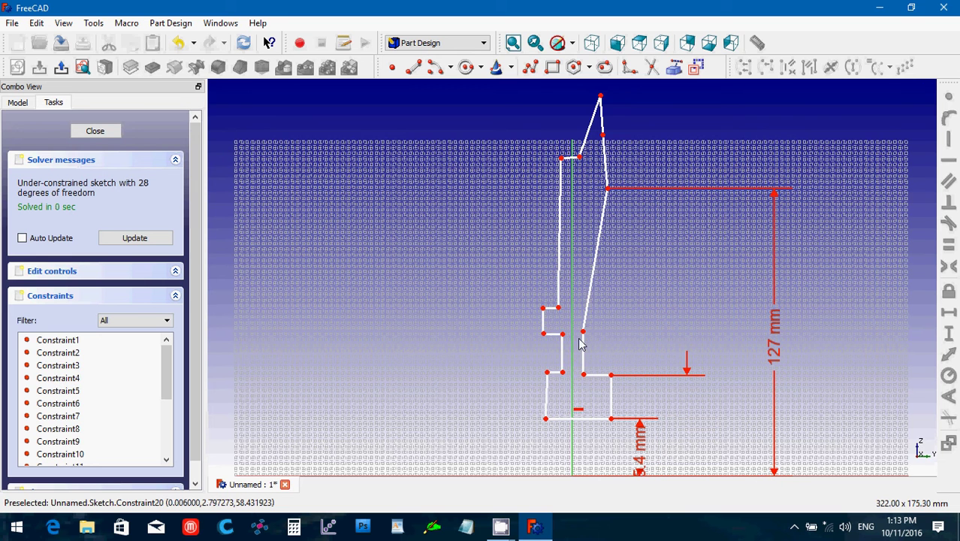
{"action": "left_click_drag", "start_coordinate": [586, 338], "coordinate": [589, 194]}
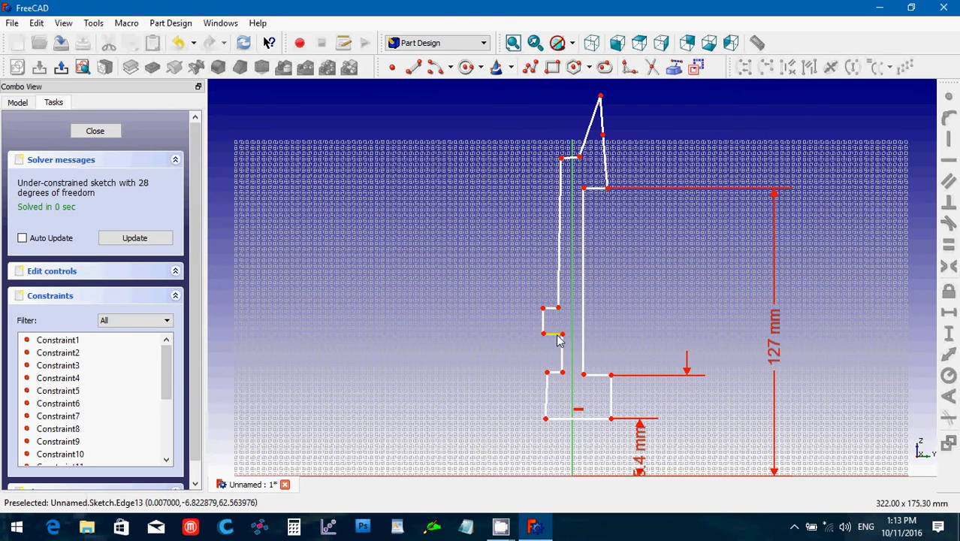
- Raise the rim's two upper-left corners above the groove floor and its lower-left and inner corners level with the right underside
{"action": "mouse_move", "coordinate": [559, 309]}
{"action": "left_mouse_down"}
{"action": "mouse_move", "coordinate": [534, 107]}
{"action": "mouse_move", "coordinate": [548, 90]}
{"action": "left_mouse_up"}
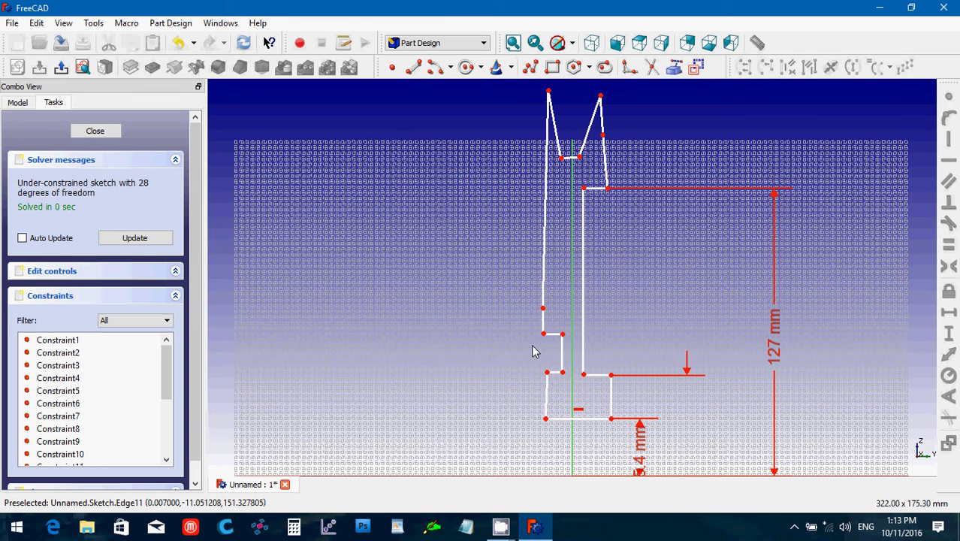
{"action": "mouse_move", "coordinate": [544, 309]}
{"action": "left_mouse_down"}
{"action": "mouse_move", "coordinate": [530, 120]}
{"action": "mouse_move", "coordinate": [517, 94]}
{"action": "left_mouse_up"}
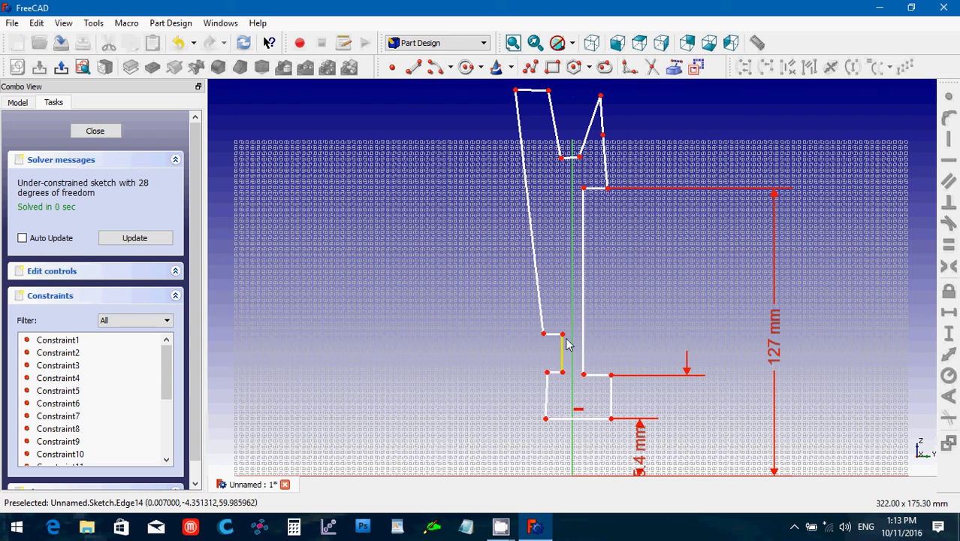
{"action": "mouse_move", "coordinate": [563, 334]}
{"action": "left_mouse_down"}
{"action": "mouse_move", "coordinate": [560, 196]}
{"action": "mouse_move", "coordinate": [570, 191]}
{"action": "left_mouse_up"}
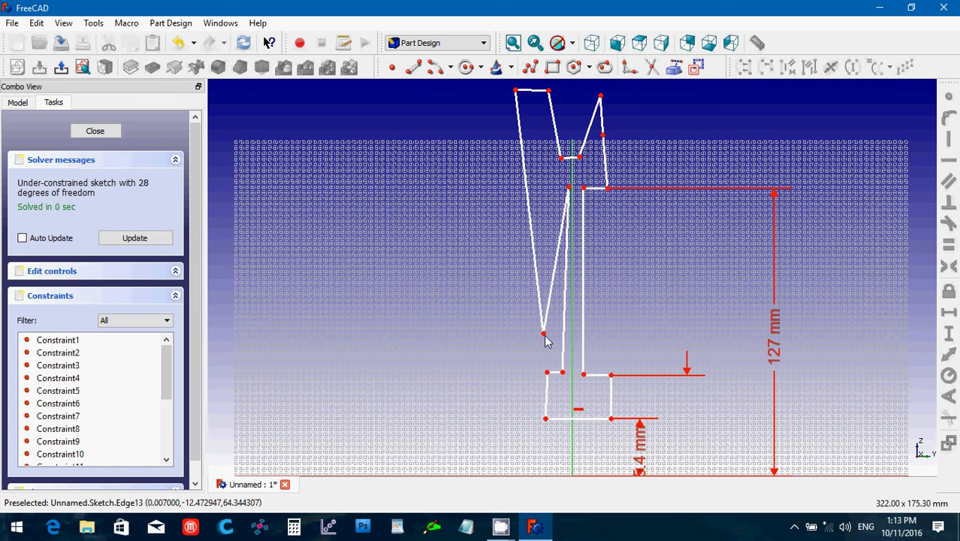
{"action": "left_click_drag", "start_coordinate": [544, 333], "coordinate": [532, 187]}
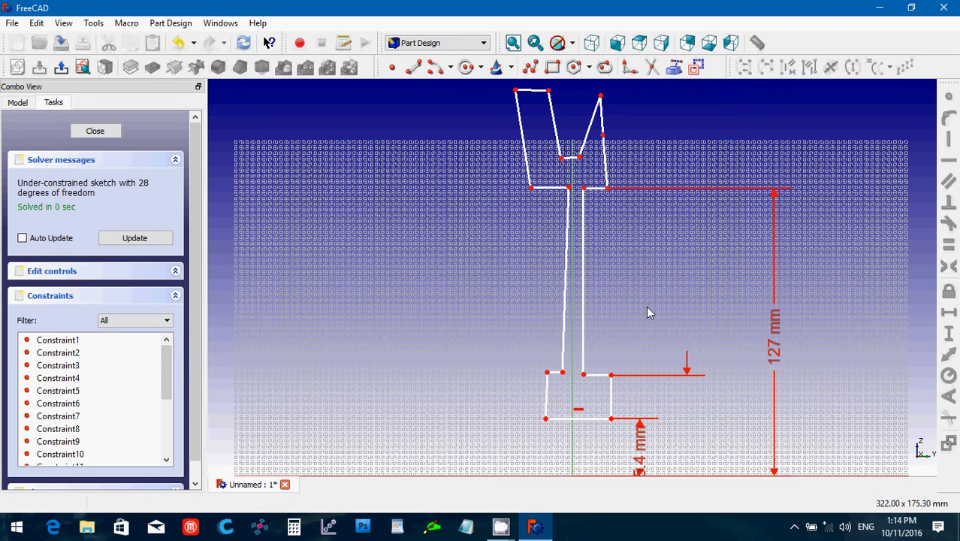
- Reposition the rim's upper-right corners and set the vertical distance from the horizontal axis to the outer one to 177.8 mm
{"action": "scroll", "coordinate": [647, 311], "scroll_direction": "down", "scroll_amount": 1}
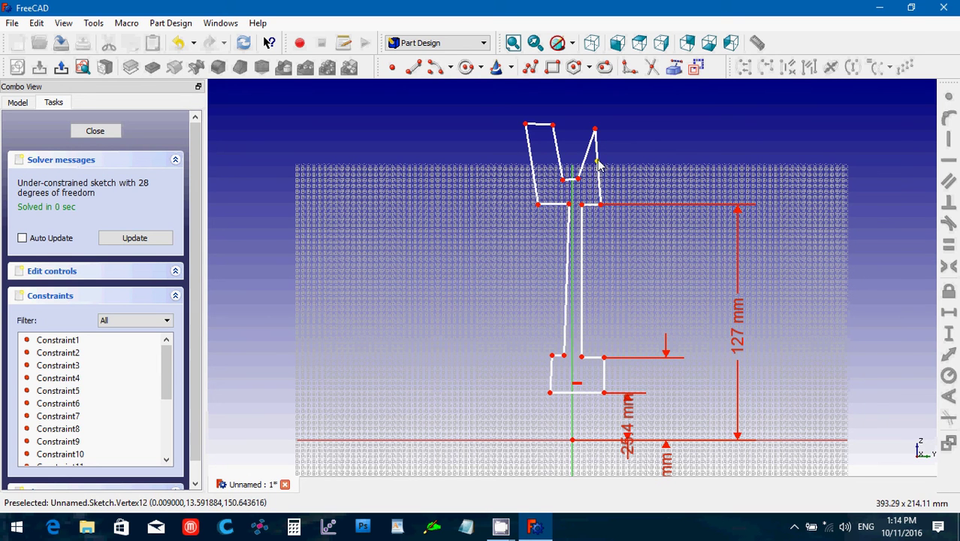
{"action": "mouse_move", "coordinate": [599, 166]}
{"action": "left_mouse_down"}
{"action": "mouse_move", "coordinate": [601, 132]}
{"action": "mouse_move", "coordinate": [568, 130]}
{"action": "mouse_move", "coordinate": [578, 131]}
{"action": "left_mouse_up"}
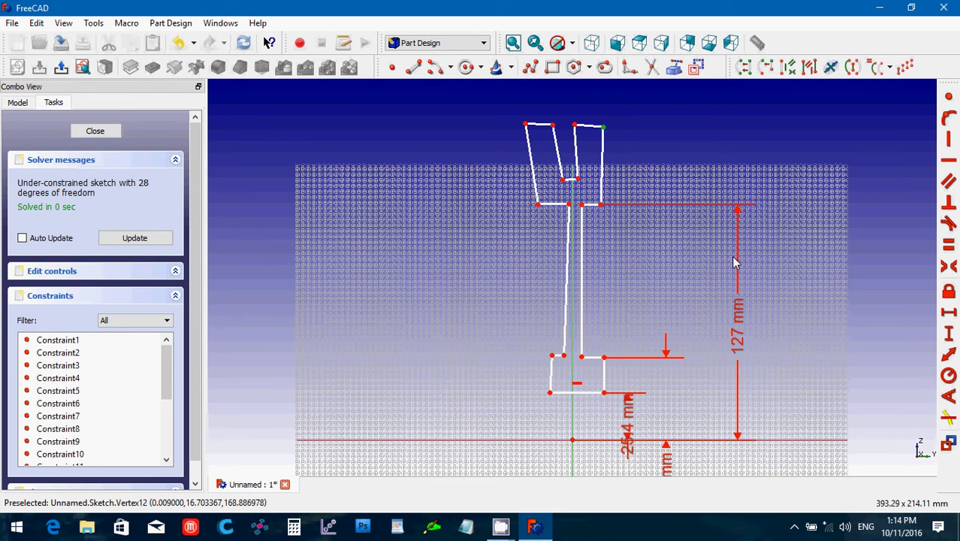
{"action": "left_click", "coordinate": [778, 441]}
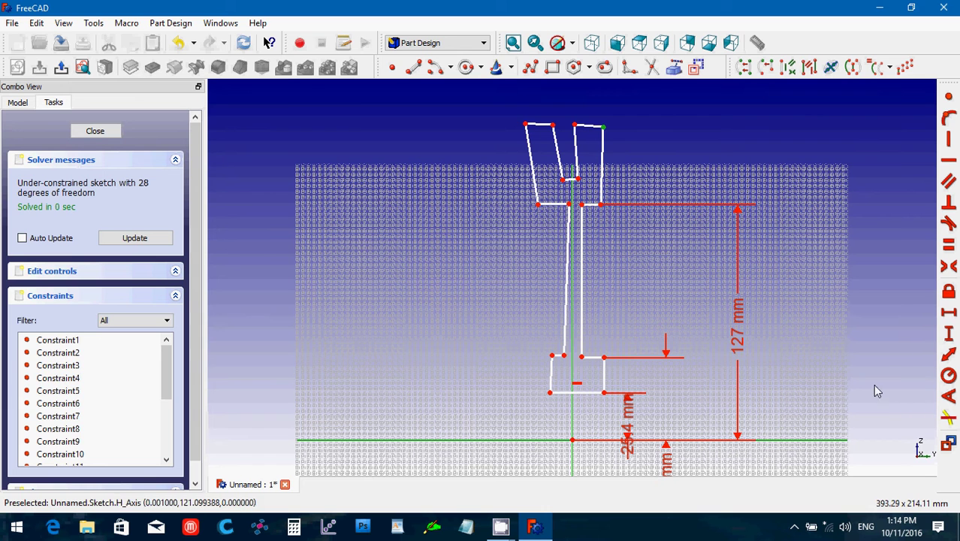
{"action": "left_click", "coordinate": [949, 336]}
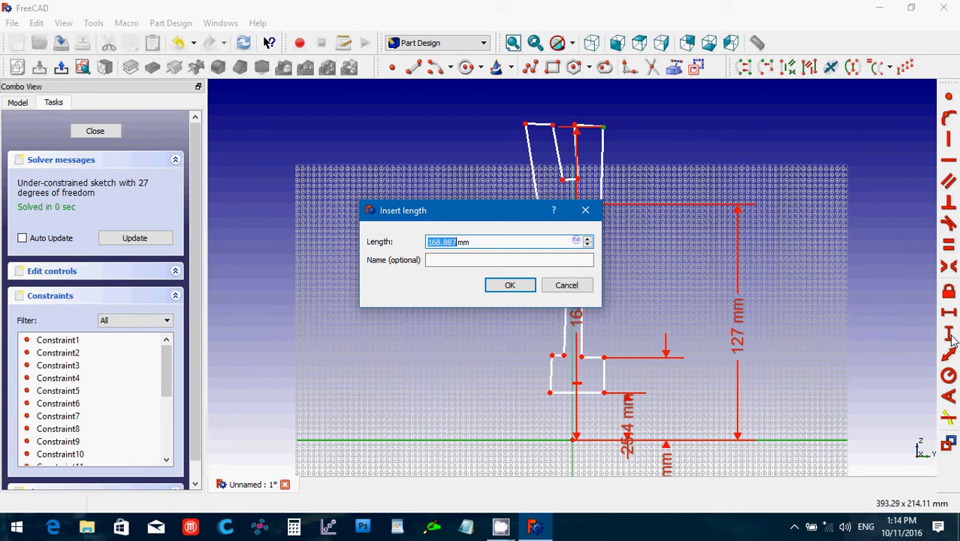
{"action": "type", "text": "177"}
{"action": "key", "text": "Return"}
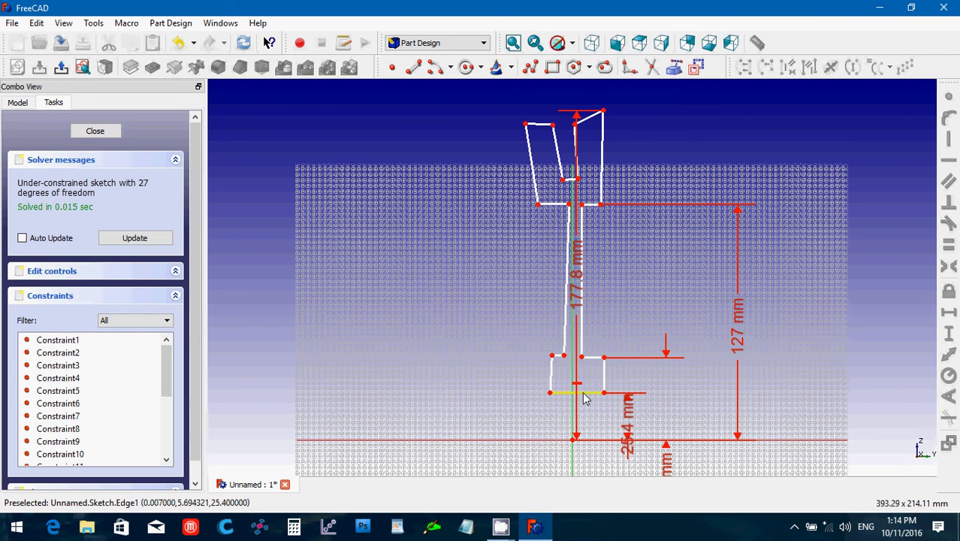
- Add a horizontal length dimension of 50.5 mm to the profile's bottom edge
{"action": "key", "text": "3"}
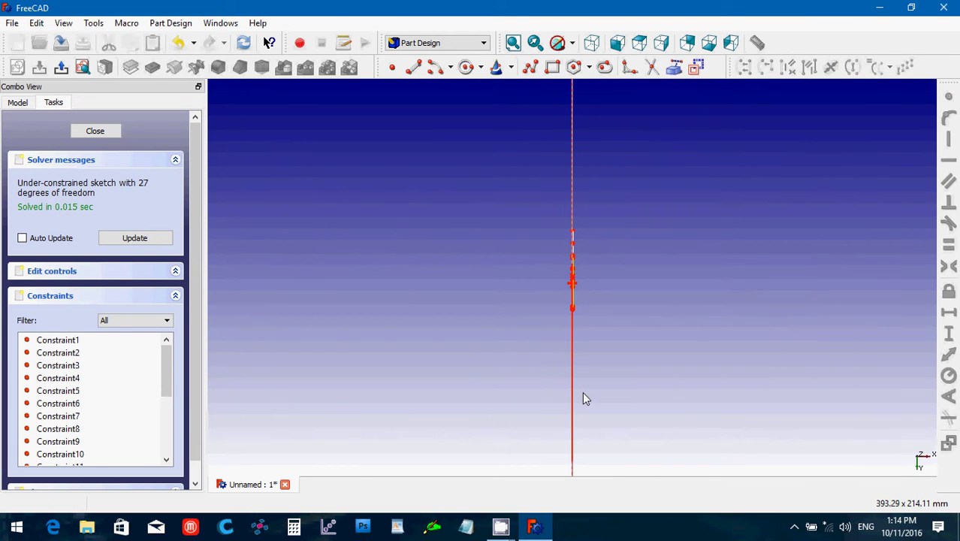
{"action": "left_click", "coordinate": [664, 45]}
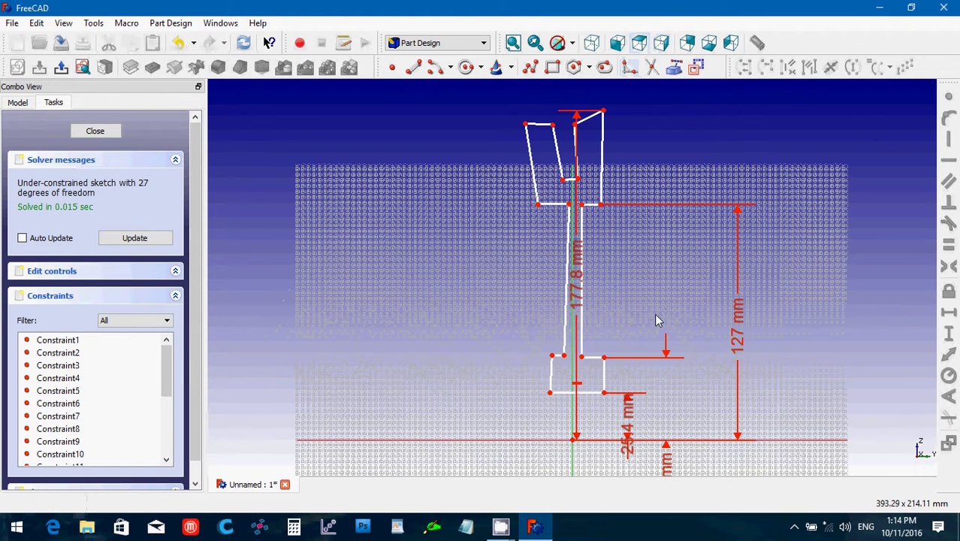
{"action": "left_click", "coordinate": [589, 392]}
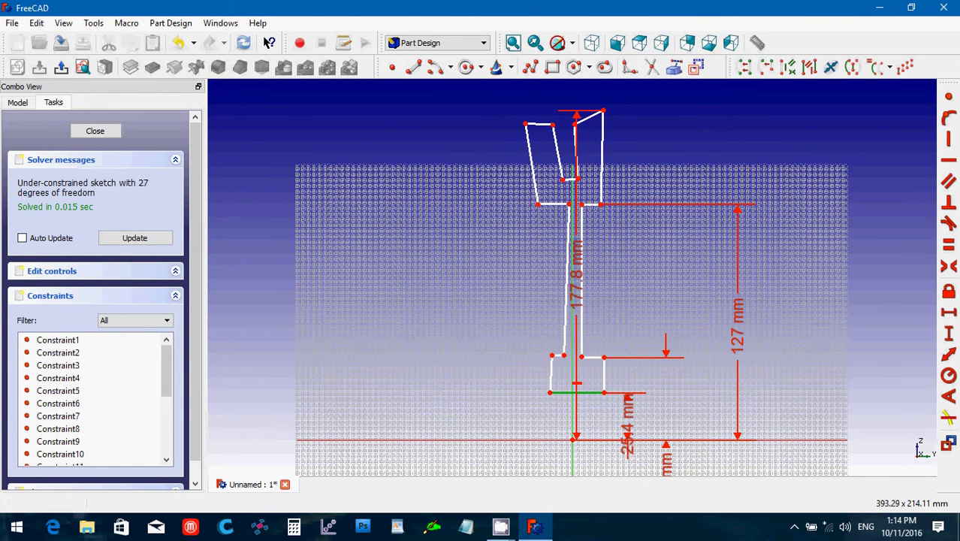
{"action": "left_click", "coordinate": [949, 314]}
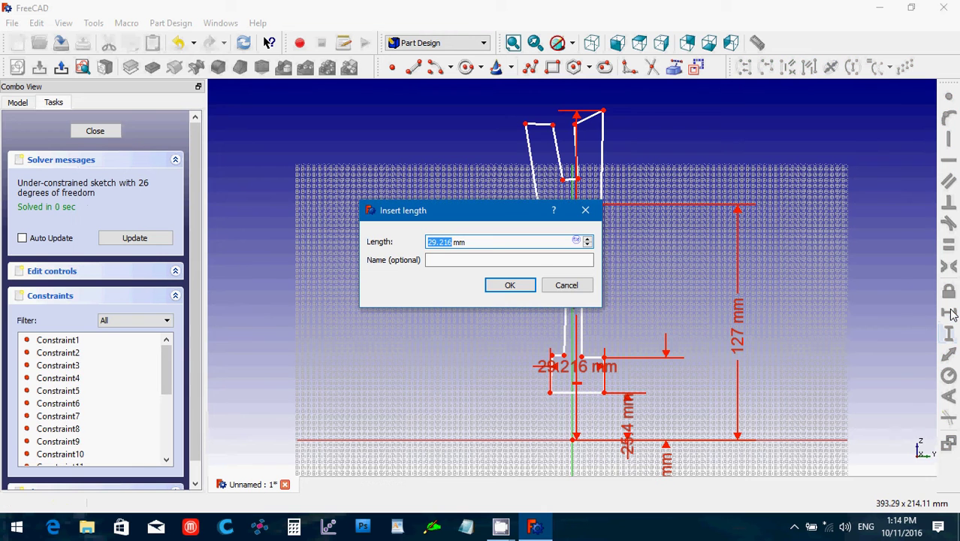
{"action": "type", "text": "50.5"}
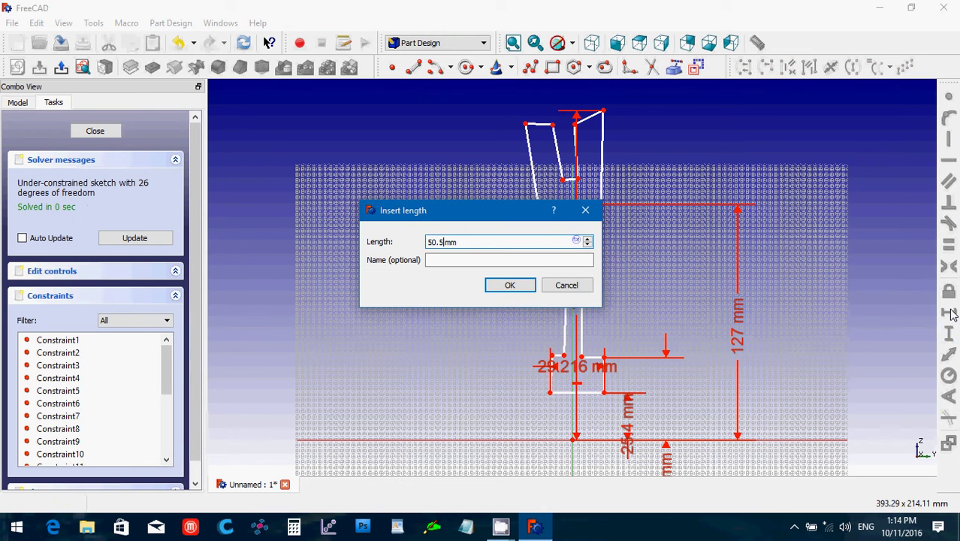
{"action": "key", "text": "Return"}
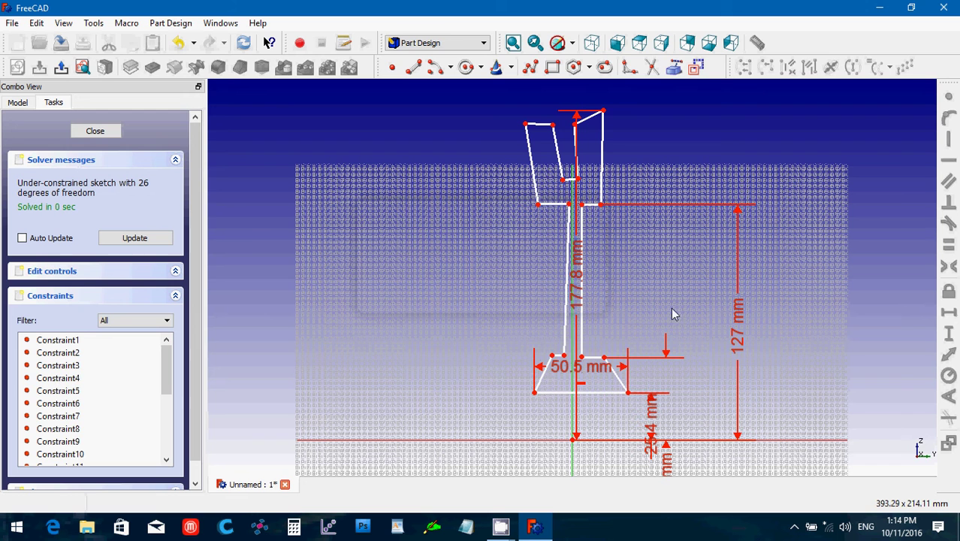
- Set the bottom edge's length dimension to 50.8 mm and place it below and to the left of the profile
{"action": "left_click_drag", "start_coordinate": [558, 374], "coordinate": [546, 462]}
{"action": "double_click", "coordinate": [546, 455]}
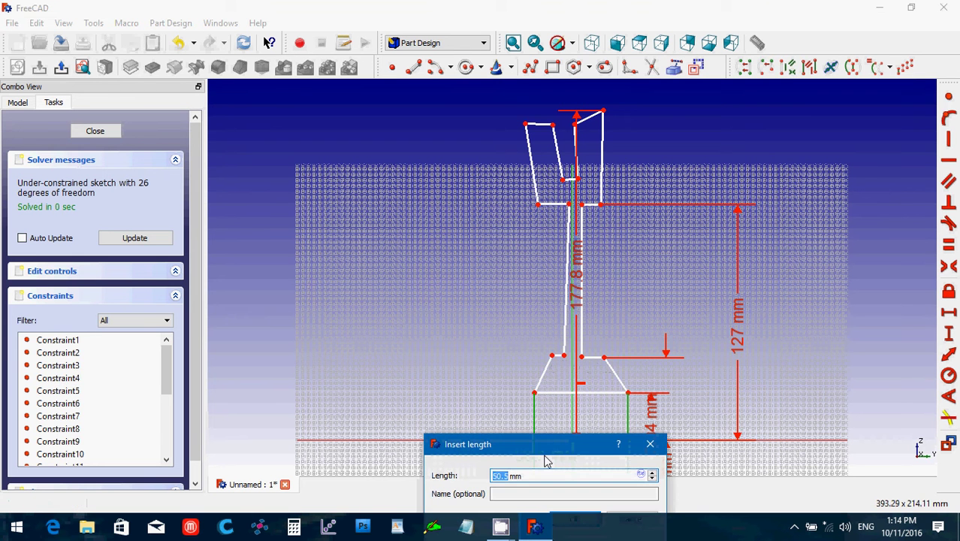
{"action": "type", "text": "50.8"}
{"action": "key", "text": "Return"}
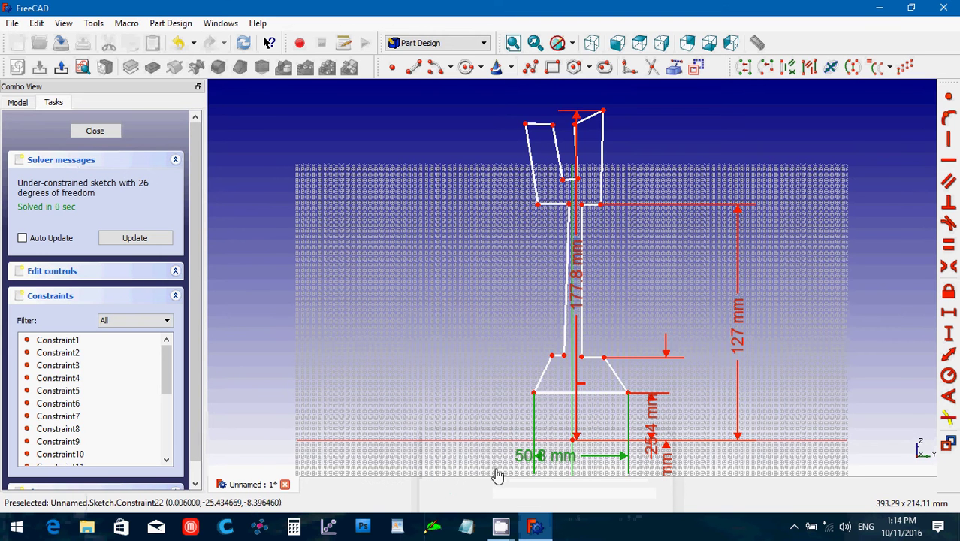
{"action": "mouse_move", "coordinate": [546, 460]}
{"action": "left_mouse_down"}
{"action": "mouse_move", "coordinate": [477, 454]}
{"action": "mouse_move", "coordinate": [478, 465]}
{"action": "left_mouse_up"}
{"action": "left_click", "coordinate": [473, 400]}
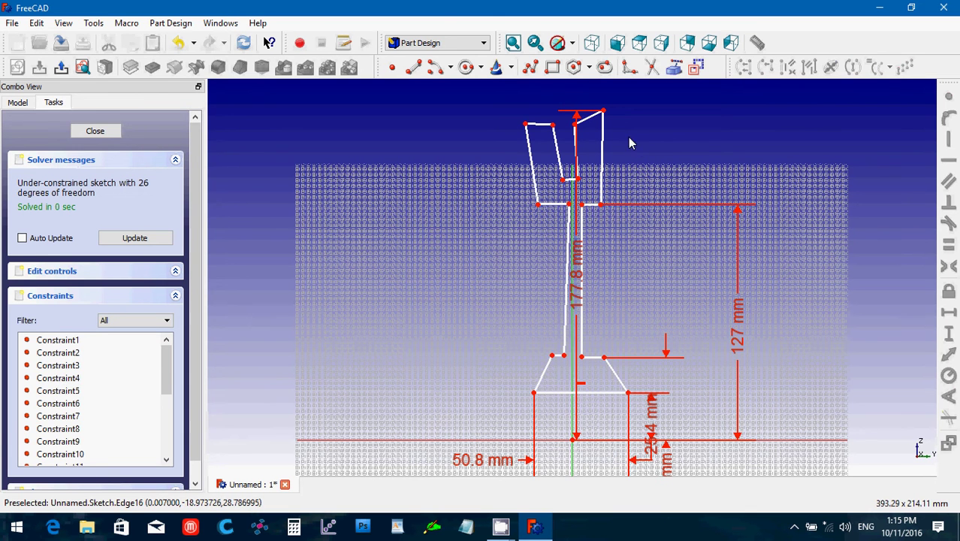
- Move the 177.8 mm dimension out to the right of the profile and constrain the rim's right edge to vertical
{"action": "mouse_move", "coordinate": [590, 257]}
{"action": "left_mouse_down"}
{"action": "mouse_move", "coordinate": [585, 316]}
{"action": "mouse_move", "coordinate": [645, 353]}
{"action": "mouse_move", "coordinate": [803, 299]}
{"action": "left_mouse_up"}
{"action": "left_click", "coordinate": [603, 161]}
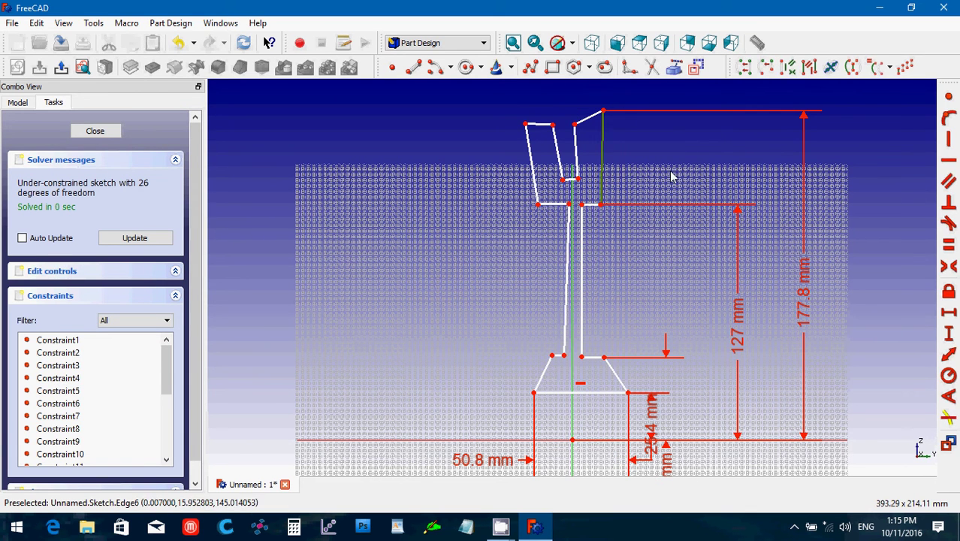
{"action": "left_click", "coordinate": [950, 183]}
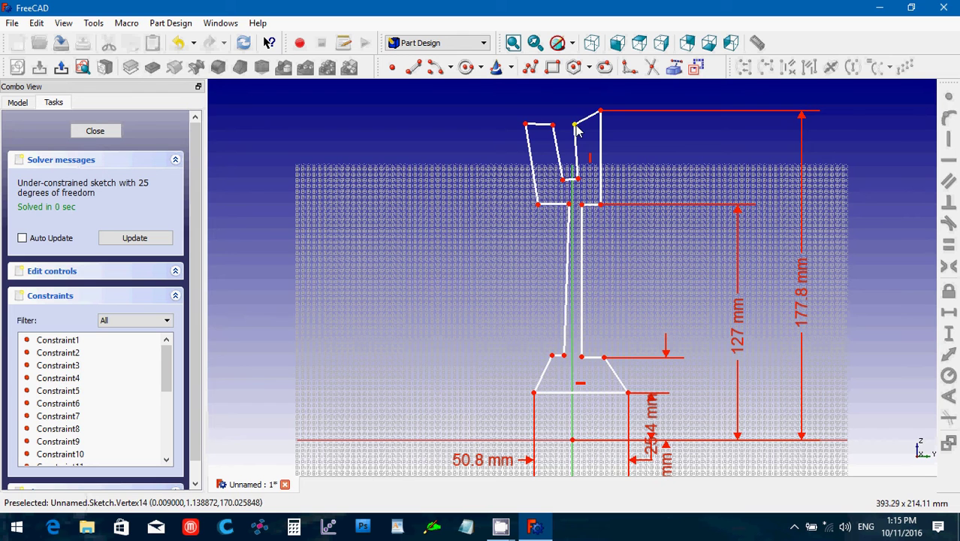
- Reshape the rim's groove by moving its upper-right corner outward, raising its floor and lifting the two upper-left rim corners
{"action": "left_click_drag", "start_coordinate": [575, 127], "coordinate": [581, 113]}
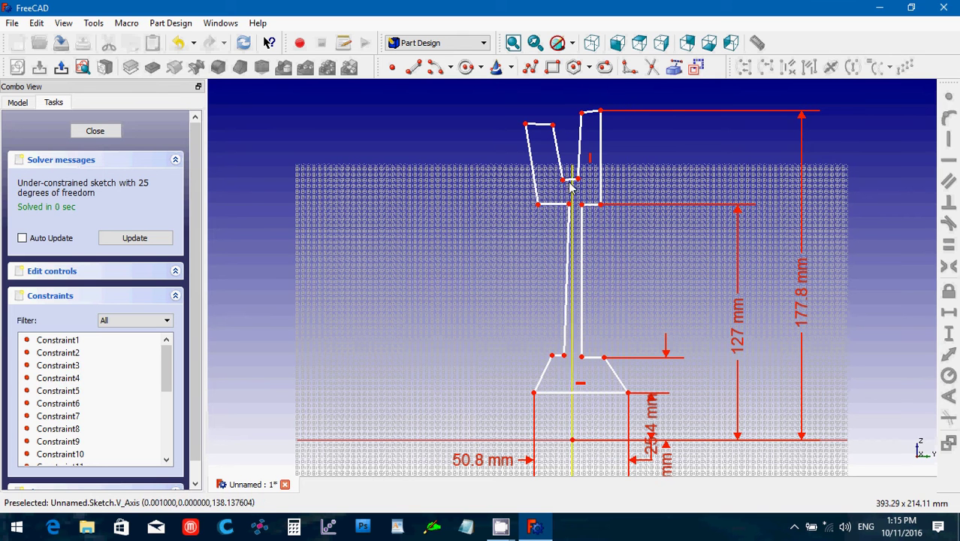
{"action": "mouse_move", "coordinate": [571, 184]}
{"action": "left_mouse_down"}
{"action": "mouse_move", "coordinate": [573, 134]}
{"action": "mouse_move", "coordinate": [549, 99]}
{"action": "mouse_move", "coordinate": [526, 115]}
{"action": "left_mouse_up"}
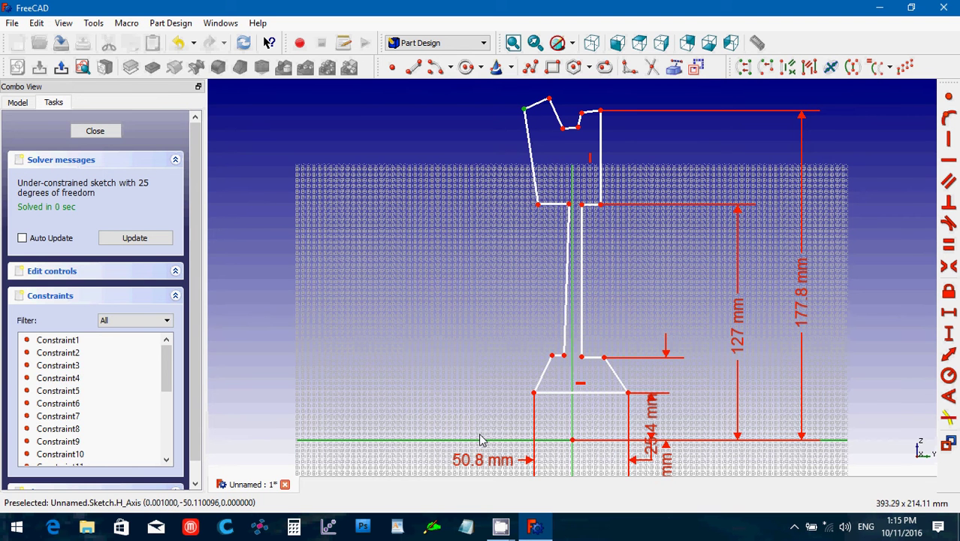
- Fix the rim's upper-left corner 177.8 mm vertically from the horizontal axis and place the dimension well left of the profile
{"action": "left_click", "coordinate": [955, 342]}
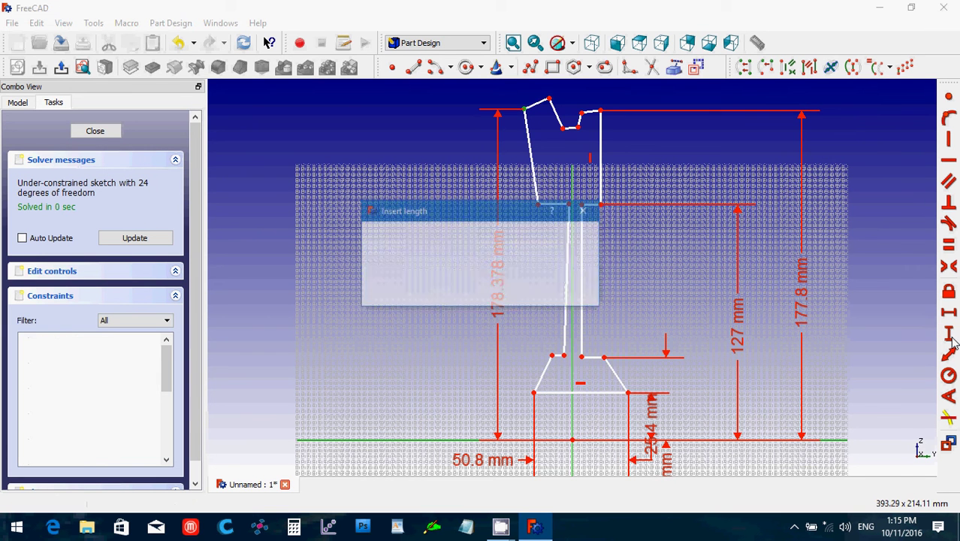
{"action": "type", "text": "177.8"}
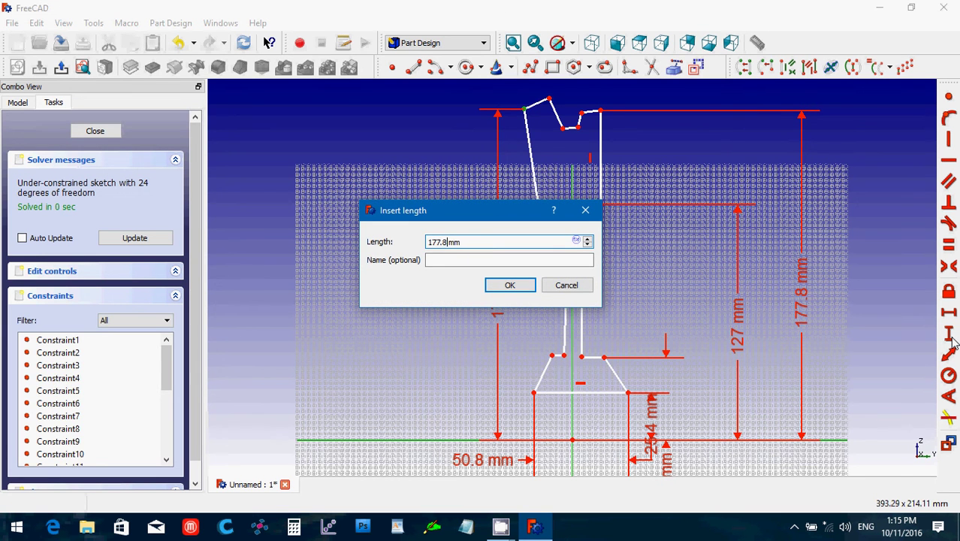
{"action": "key", "text": "Return"}
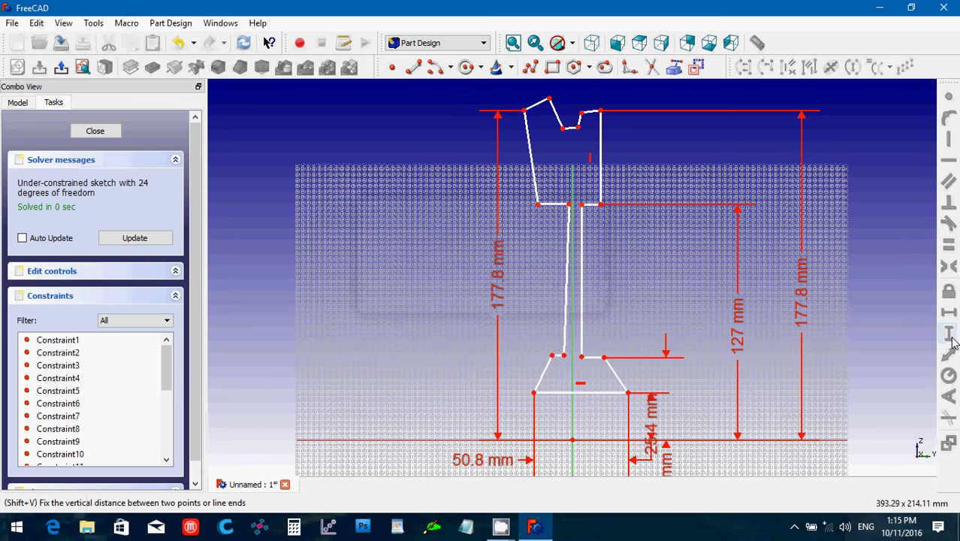
{"action": "left_click_drag", "start_coordinate": [497, 280], "coordinate": [396, 279]}
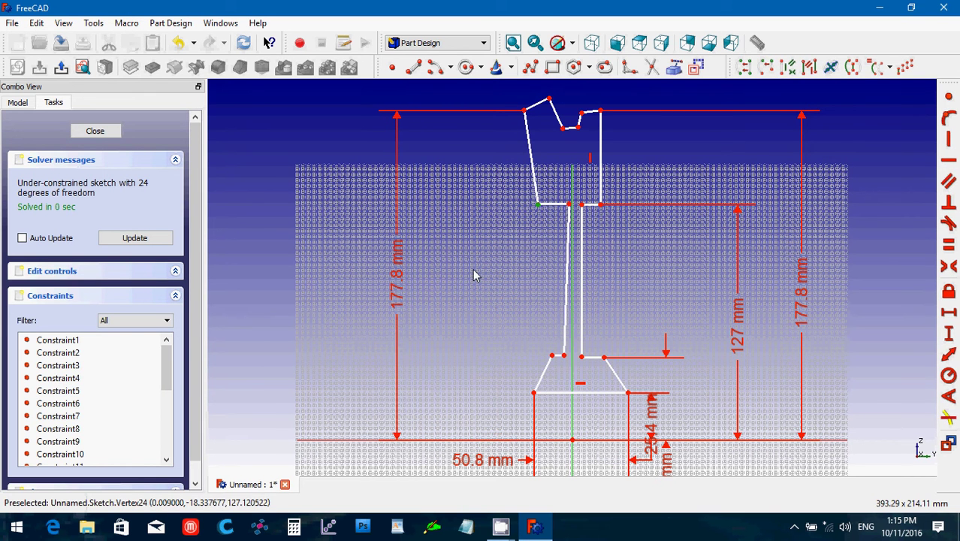
- Fix the rim's lower-left corner 127 mm vertically from the horizontal axis and place the dimension beside the left 177.8 mm one
{"action": "left_click", "coordinate": [338, 443]}
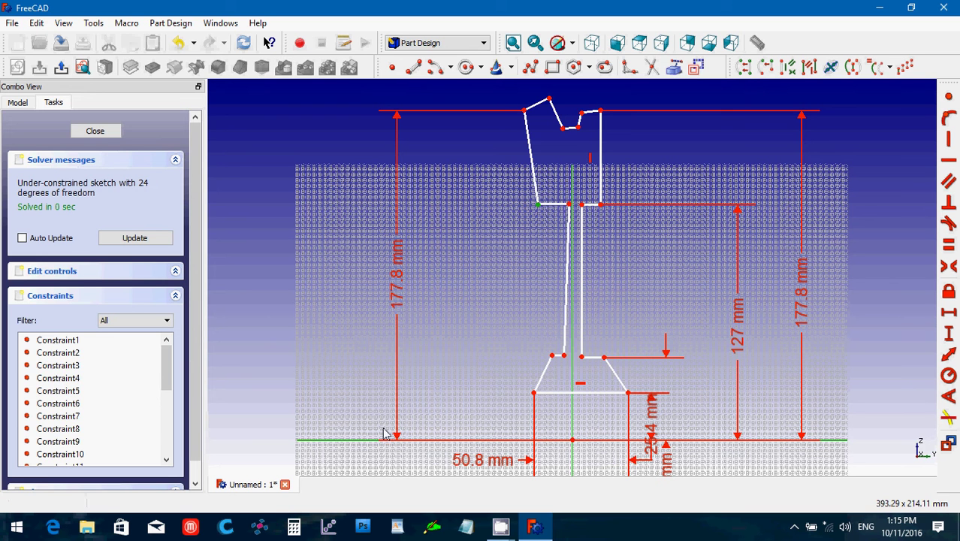
{"action": "left_click", "coordinate": [949, 335]}
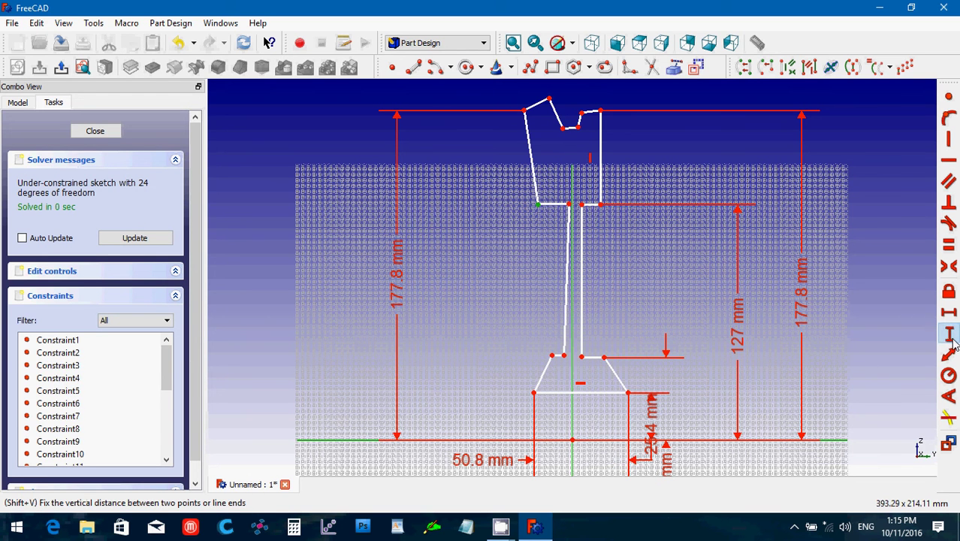
{"action": "type", "text": "12"}
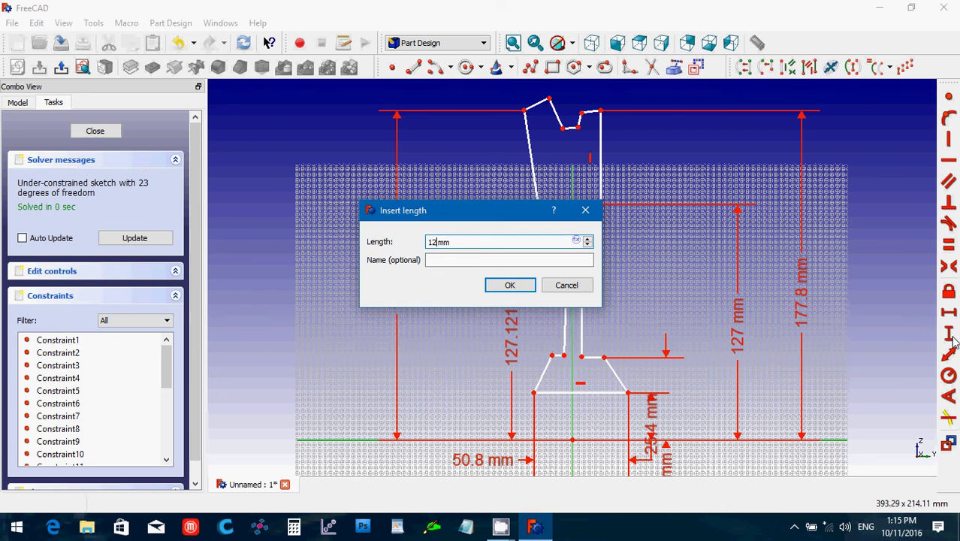
{"action": "type", "text": "7"}
{"action": "key", "text": "Return"}
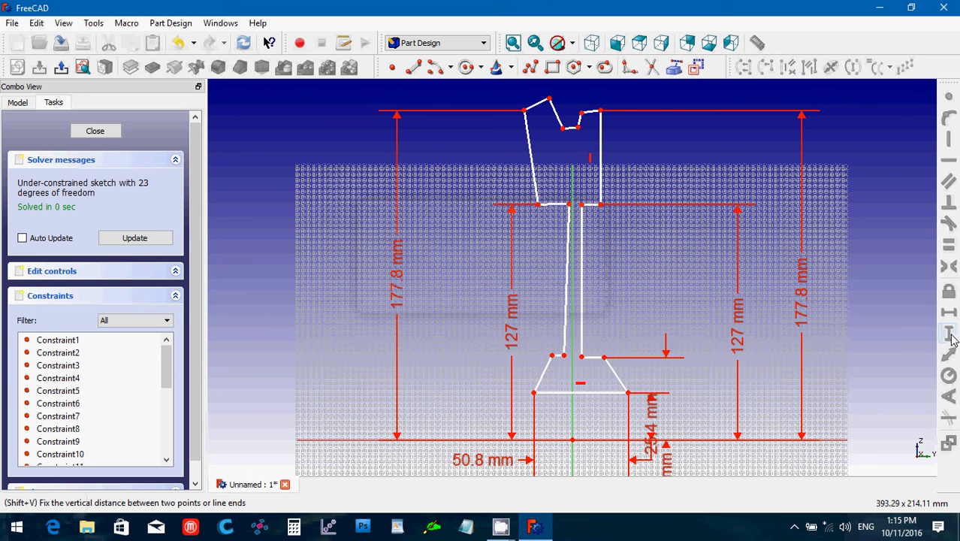
{"action": "left_click_drag", "start_coordinate": [510, 321], "coordinate": [420, 325]}
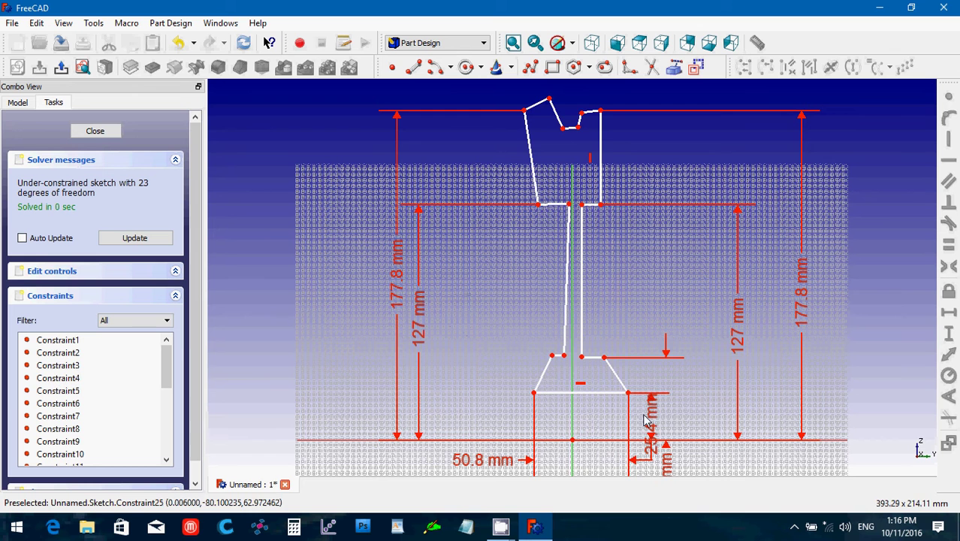
- Move the 44.45 mm dimension's text up and outward, clear of the 25.4 mm dimension
{"action": "scroll", "coordinate": [708, 464], "scroll_direction": "down", "scroll_amount": 2}
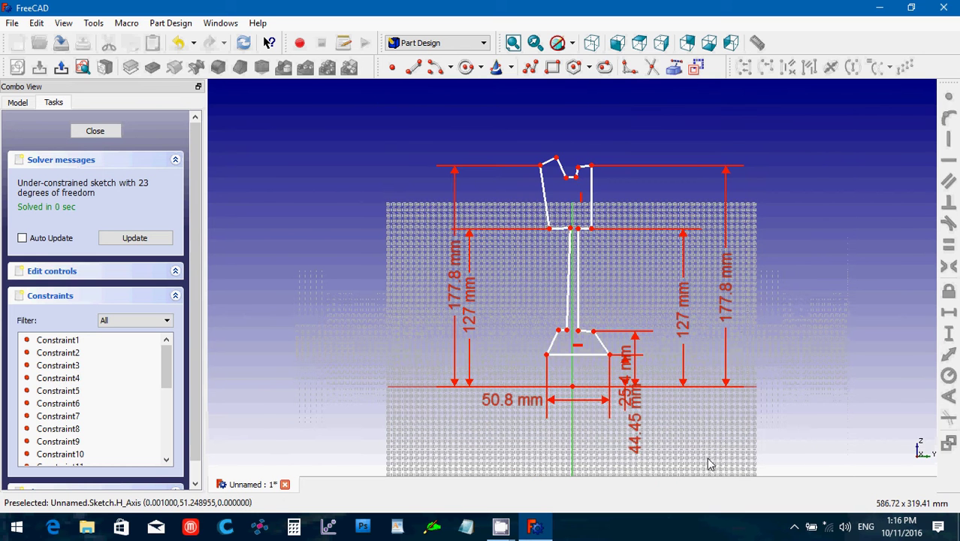
{"action": "left_click_drag", "start_coordinate": [636, 428], "coordinate": [658, 323]}
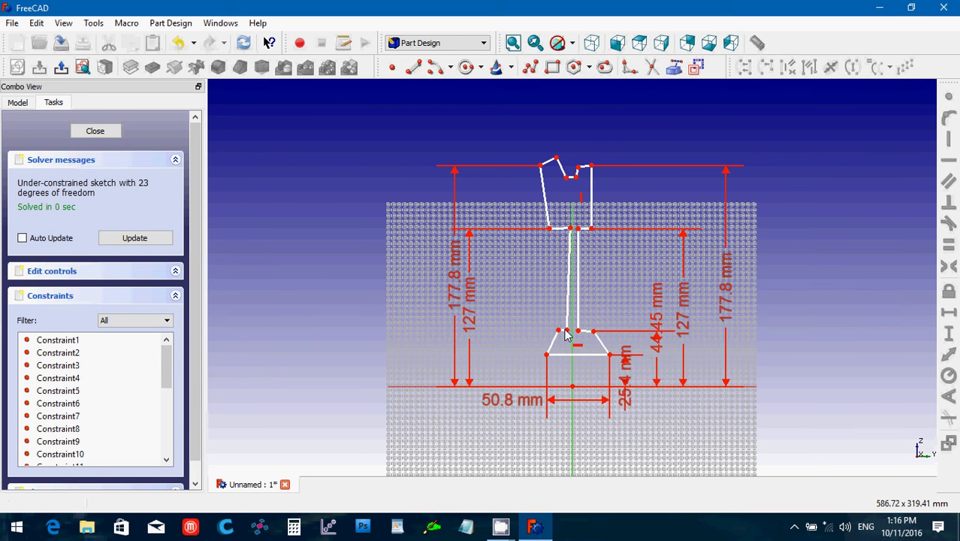
{"action": "scroll", "coordinate": [504, 449], "scroll_direction": "up", "scroll_amount": 1}
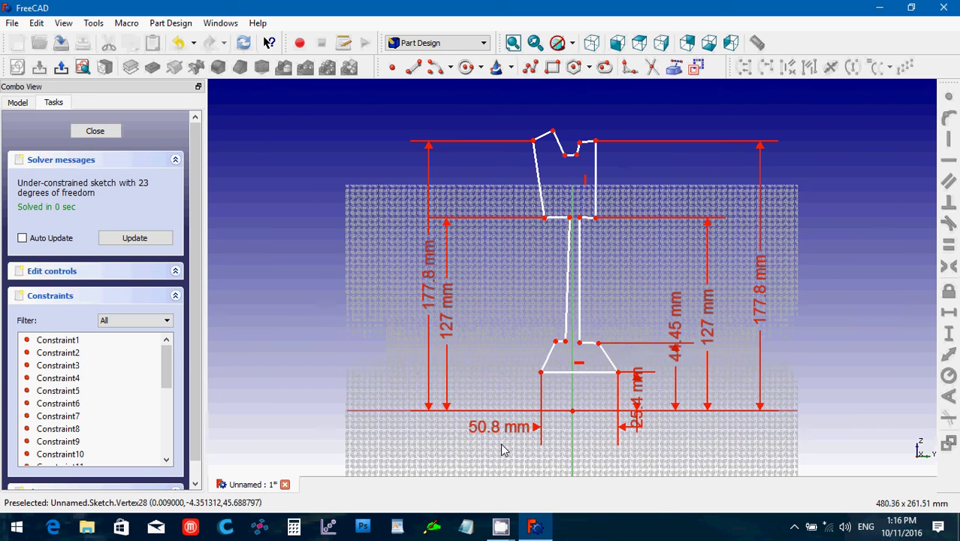
- Fix the hub's upper-left corner 44.45 mm vertically from the horizontal axis and place the dimension left of the hub
{"action": "left_click", "coordinate": [555, 345]}
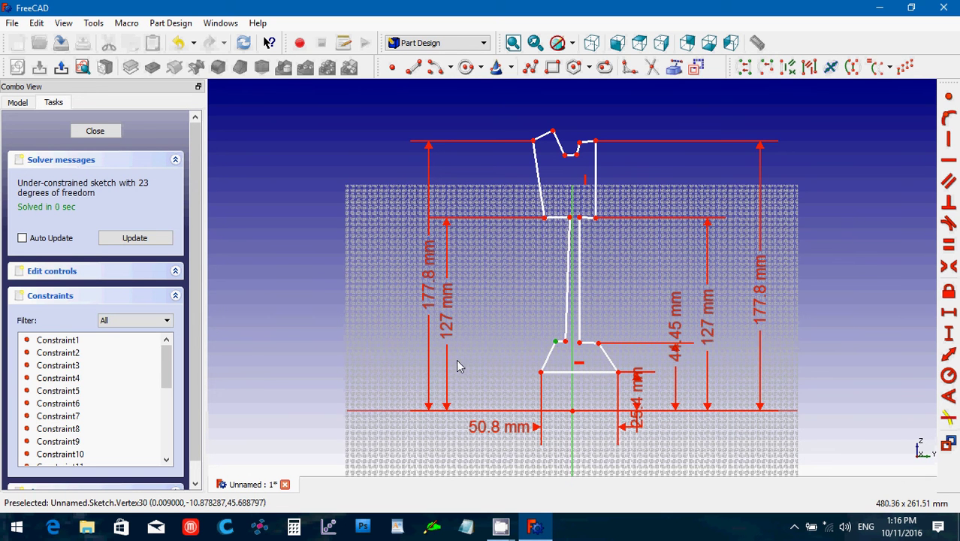
{"action": "left_click", "coordinate": [367, 413]}
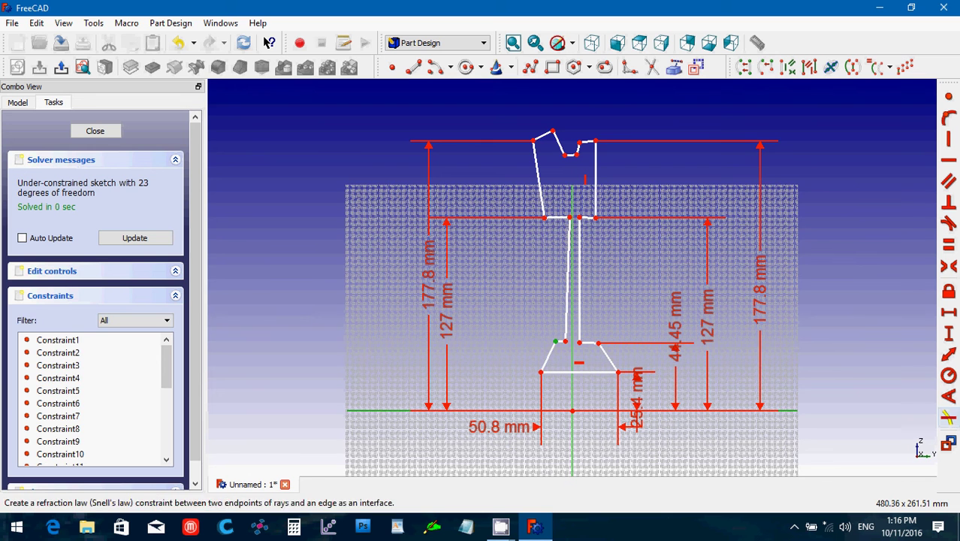
{"action": "left_click", "coordinate": [949, 336]}
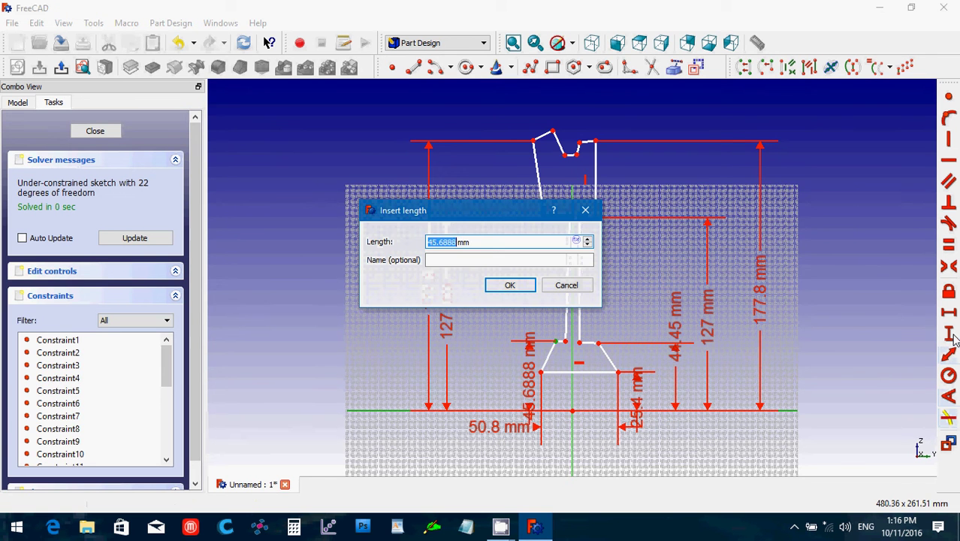
{"action": "type", "text": "44."}
{"action": "key", "text": "Return"}
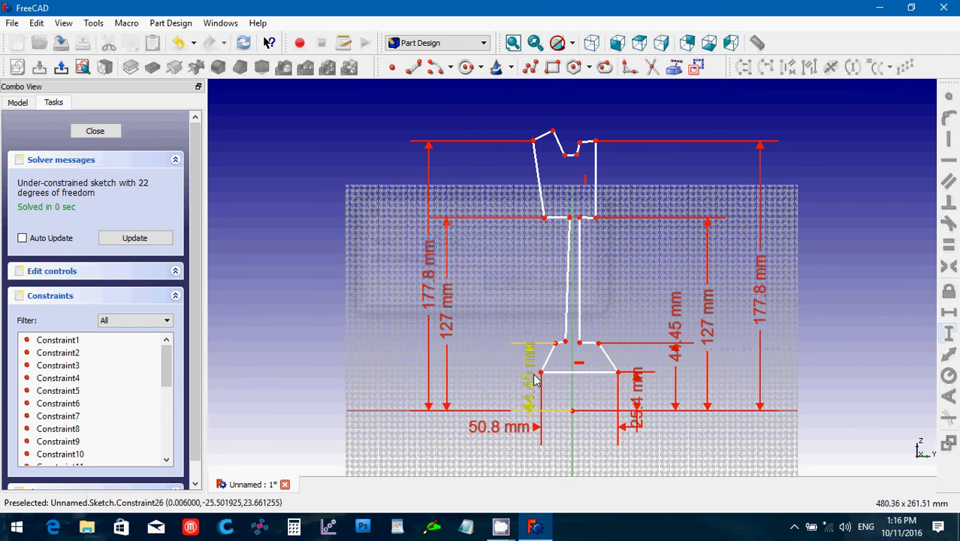
{"action": "left_click_drag", "start_coordinate": [530, 381], "coordinate": [483, 365]}
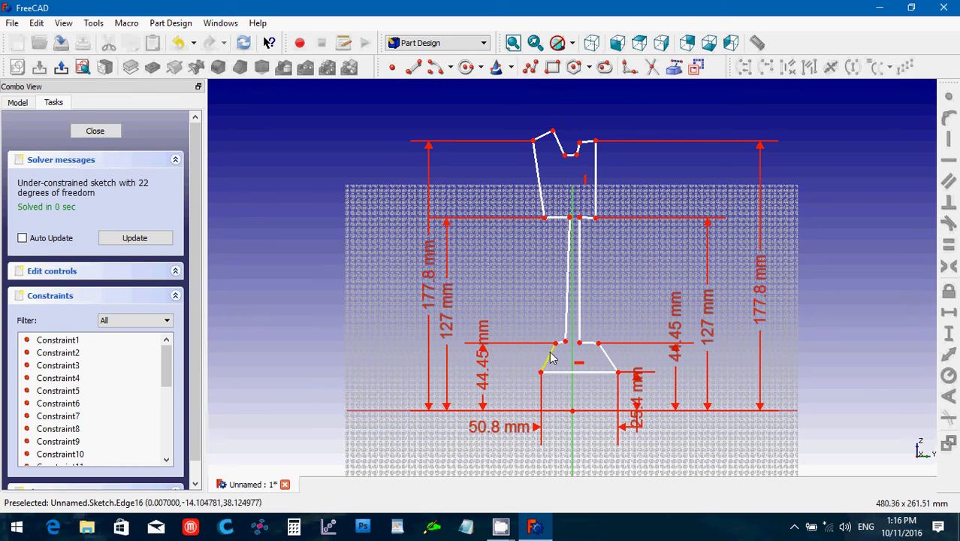
- Make the hub's two bottom corners symmetric about the vertical axis and constrain both hub side edges to vertical
{"action": "left_click_drag", "start_coordinate": [550, 358], "coordinate": [547, 360]}
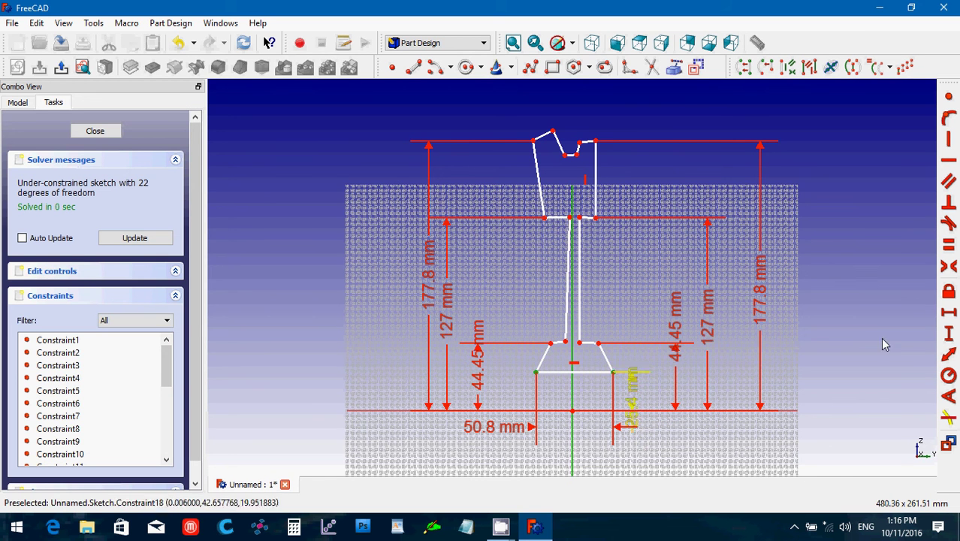
{"action": "left_click", "coordinate": [950, 268]}
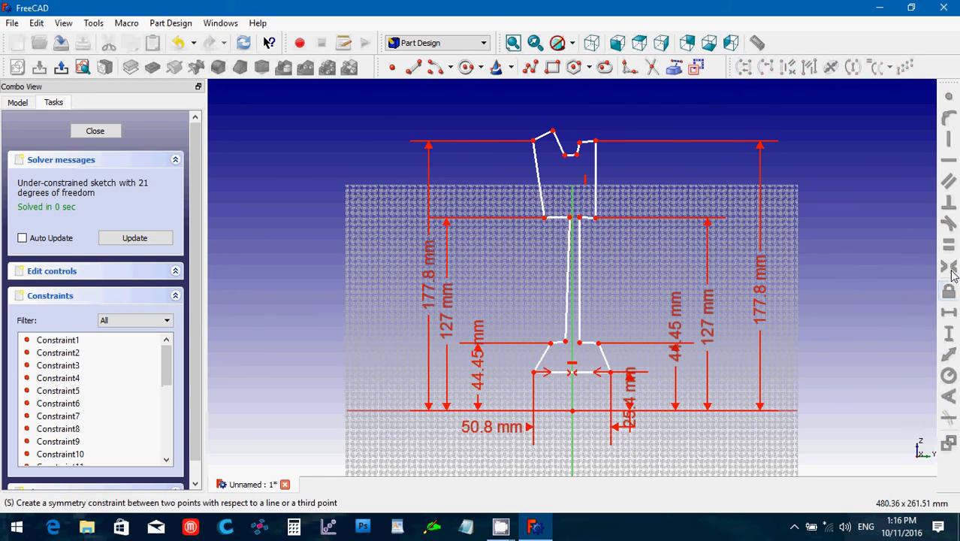
{"action": "left_click", "coordinate": [546, 353]}
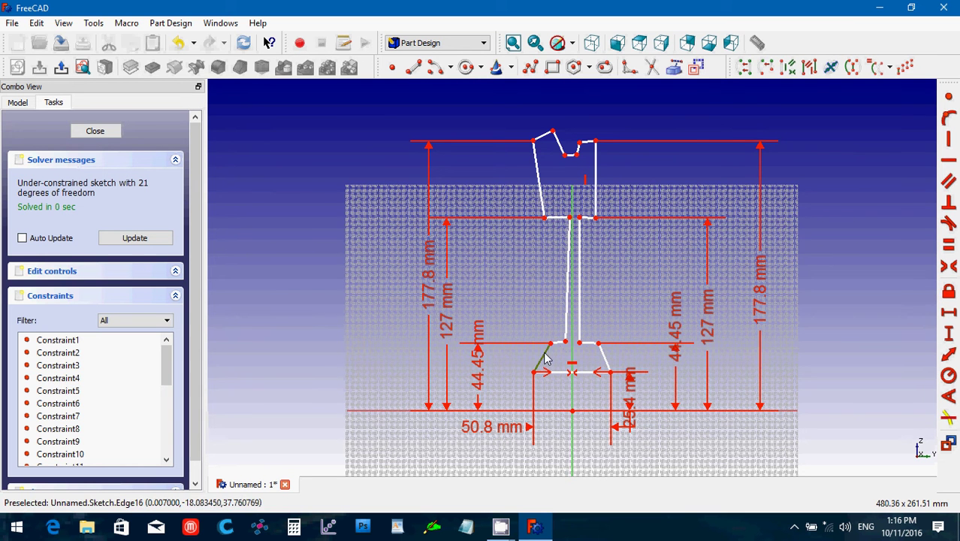
{"action": "left_click", "coordinate": [945, 147]}
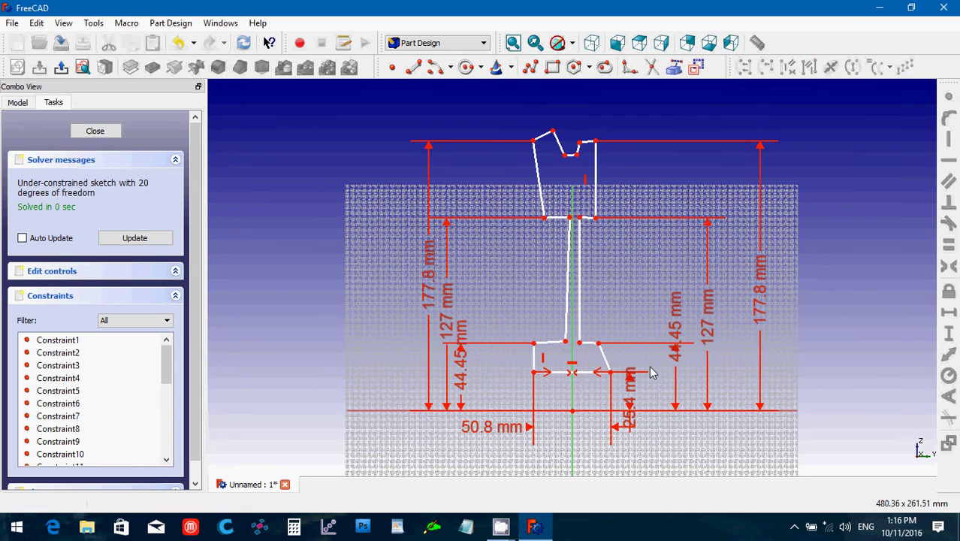
{"action": "left_click", "coordinate": [605, 362]}
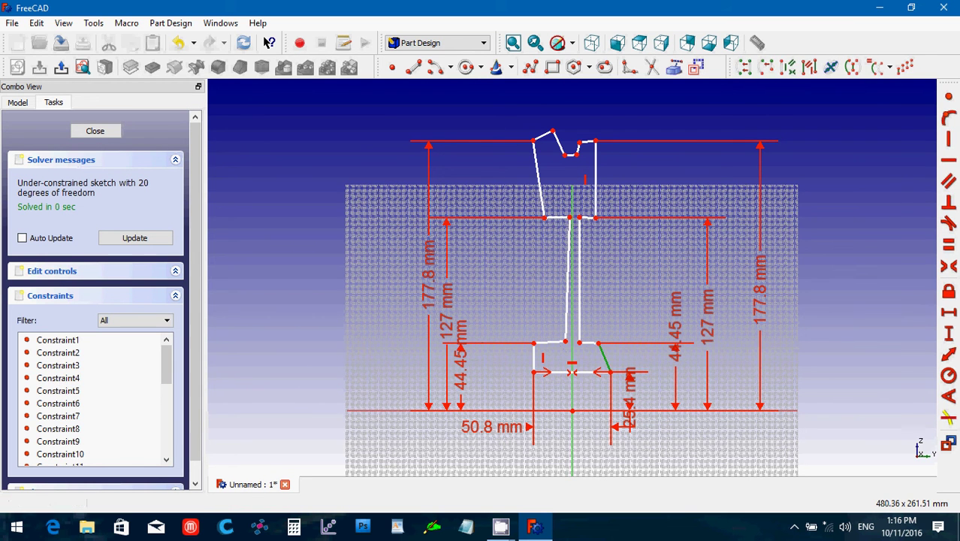
{"action": "left_click", "coordinate": [946, 148]}
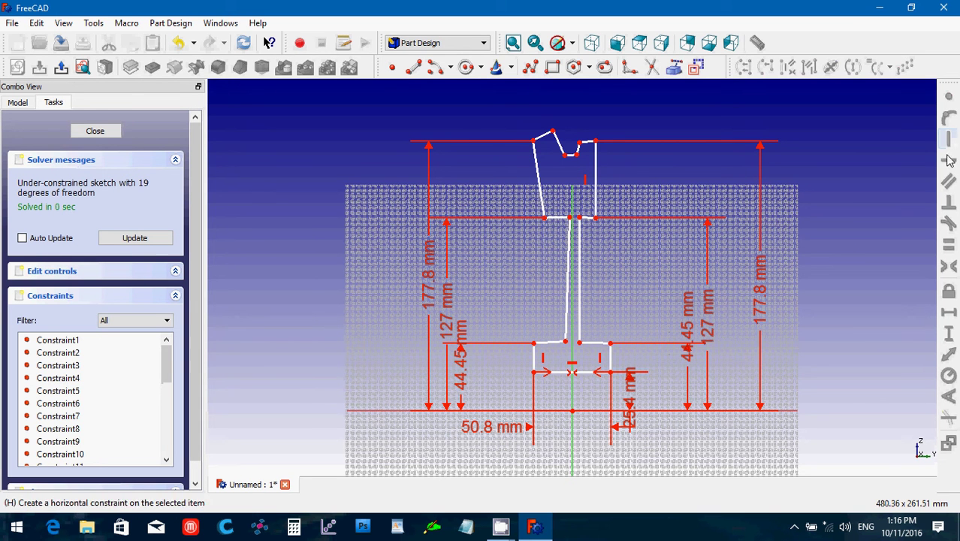
- Try to constrain the rim's left edge and the sloping edge above it to horizontal
{"action": "left_click", "coordinate": [541, 197]}
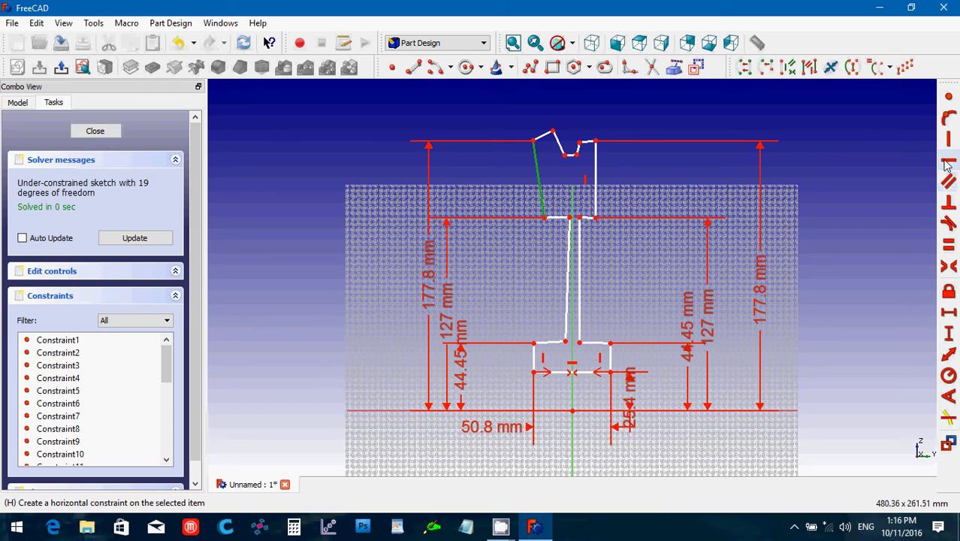
{"action": "left_click", "coordinate": [948, 165]}
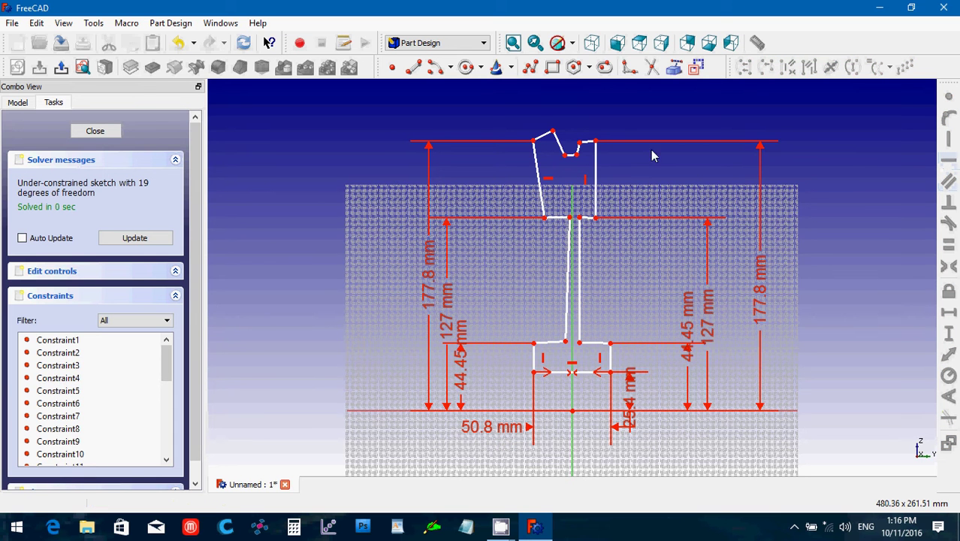
{"action": "left_click", "coordinate": [546, 135]}
{"action": "left_click", "coordinate": [950, 165]}
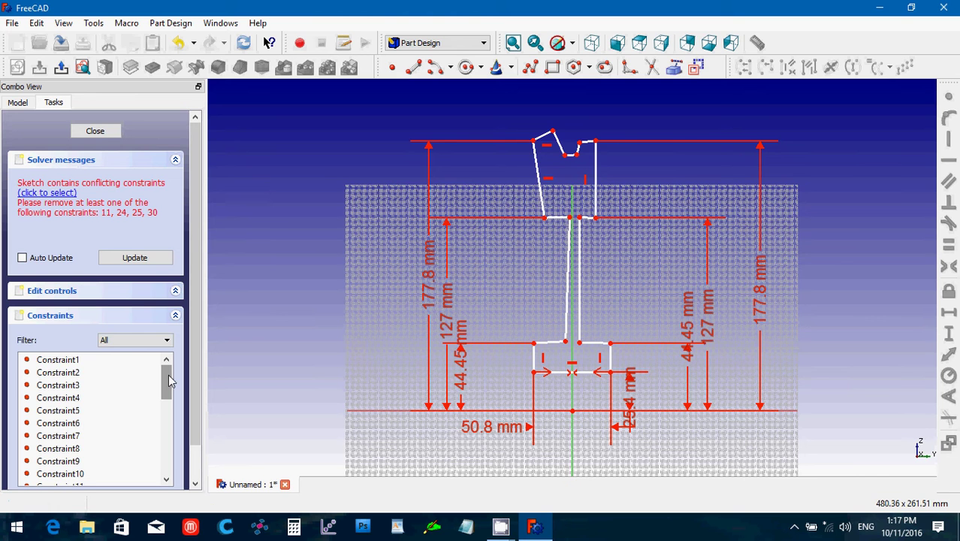
- Delete the two horizontal constraints from the rim's left edge and the sloping edge above it
{"action": "left_click_drag", "start_coordinate": [169, 381], "coordinate": [158, 481]}
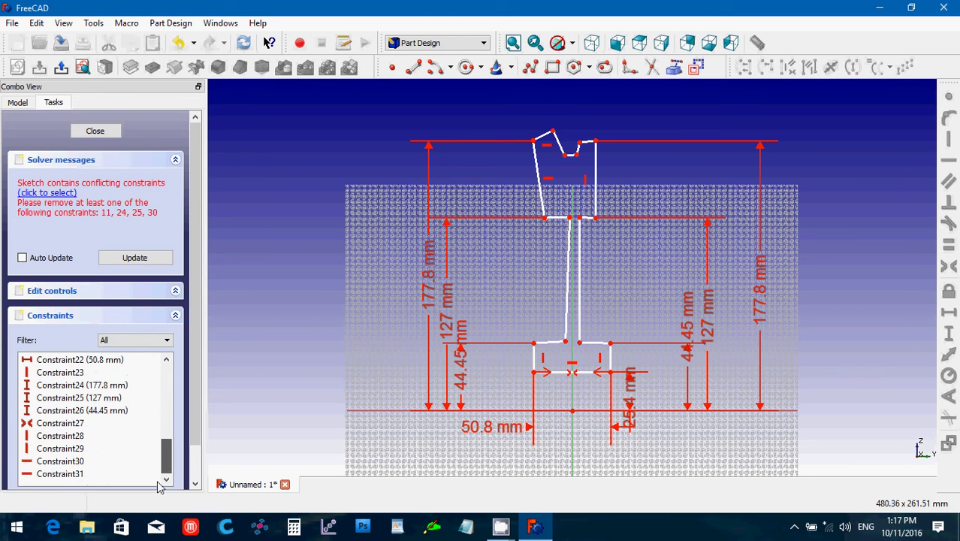
{"action": "left_click", "coordinate": [62, 474]}
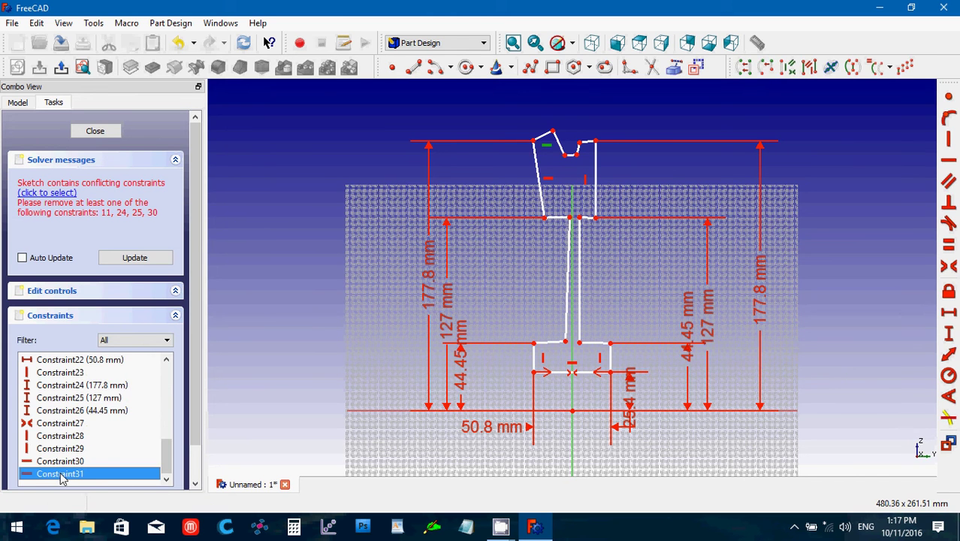
{"action": "key", "text": "Delete"}
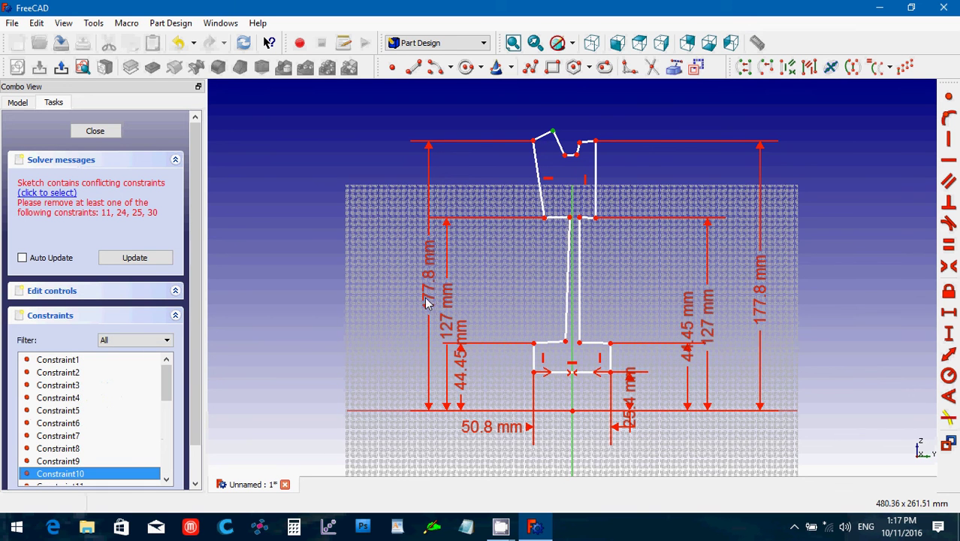
{"action": "left_click", "coordinate": [567, 338]}
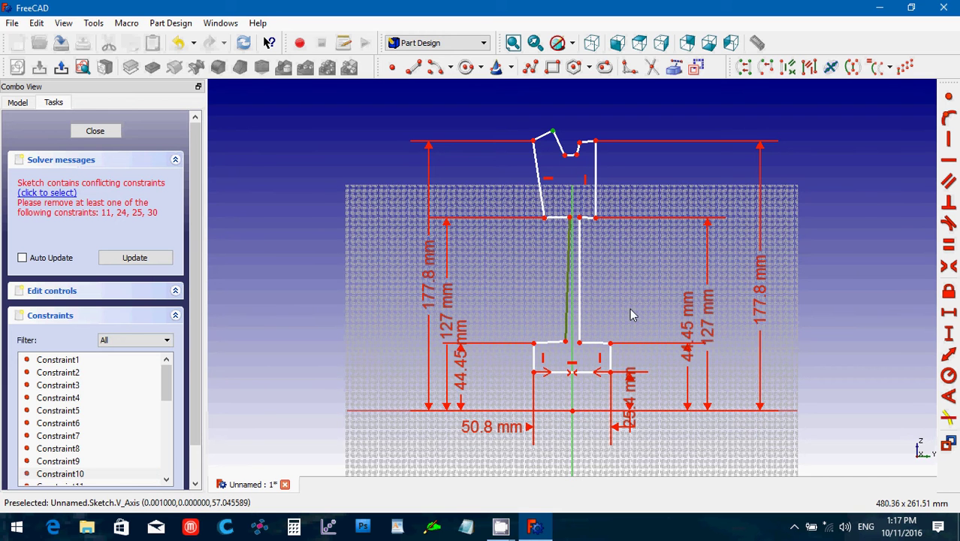
{"action": "left_click", "coordinate": [340, 221]}
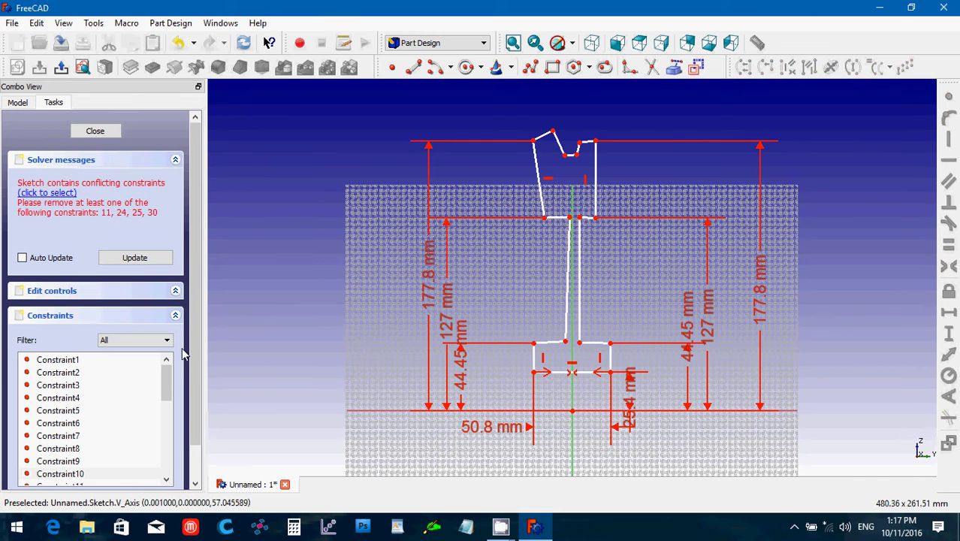
{"action": "left_click_drag", "start_coordinate": [167, 384], "coordinate": [167, 456]}
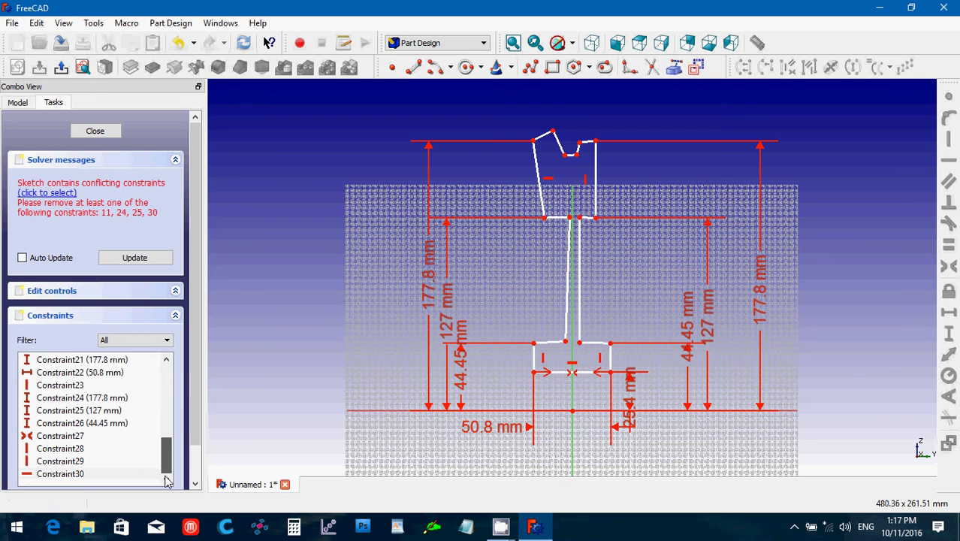
{"action": "left_click", "coordinate": [41, 473]}
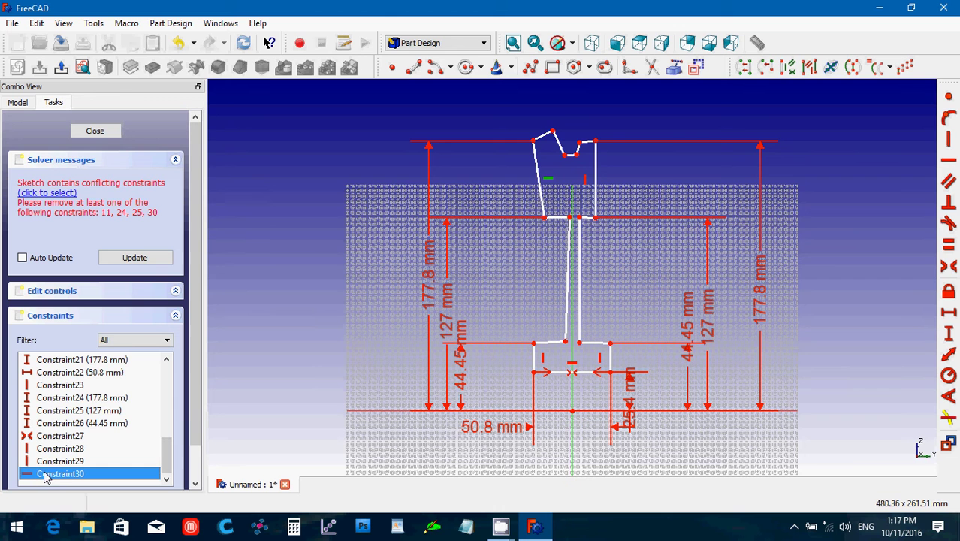
{"action": "key", "text": "Delete"}
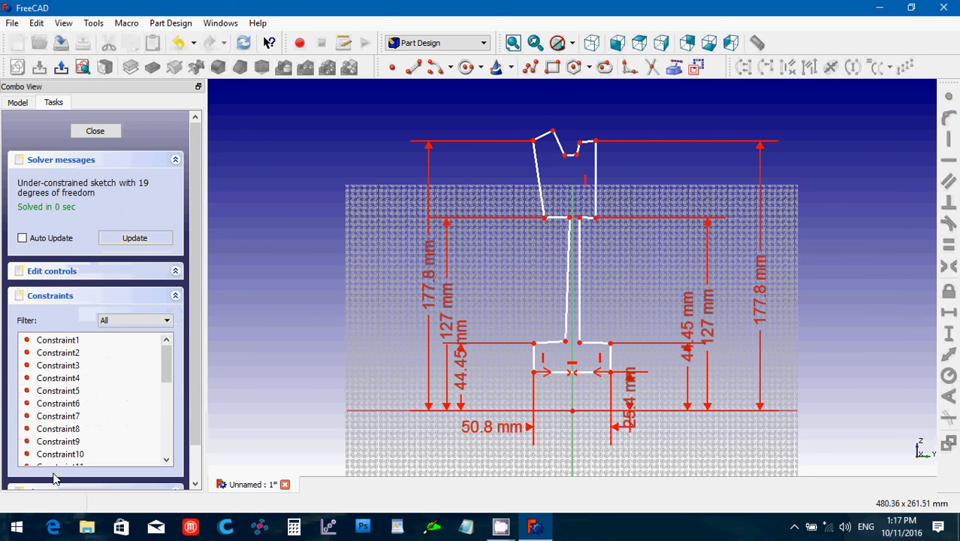
- Constrain the rim's left edge to vertical and the two top edges beside the groove to horizontal
{"action": "left_click", "coordinate": [540, 199]}
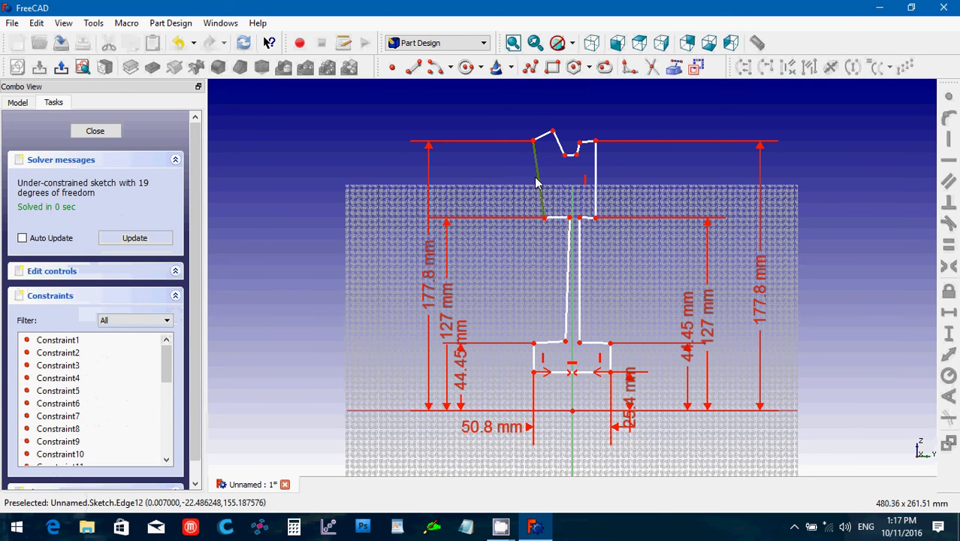
{"action": "left_click", "coordinate": [947, 139]}
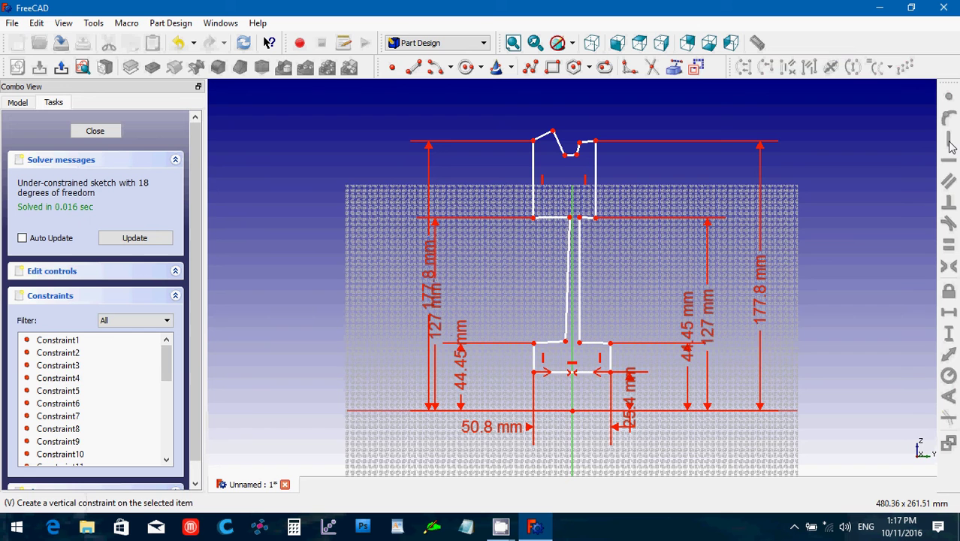
{"action": "left_click", "coordinate": [538, 137]}
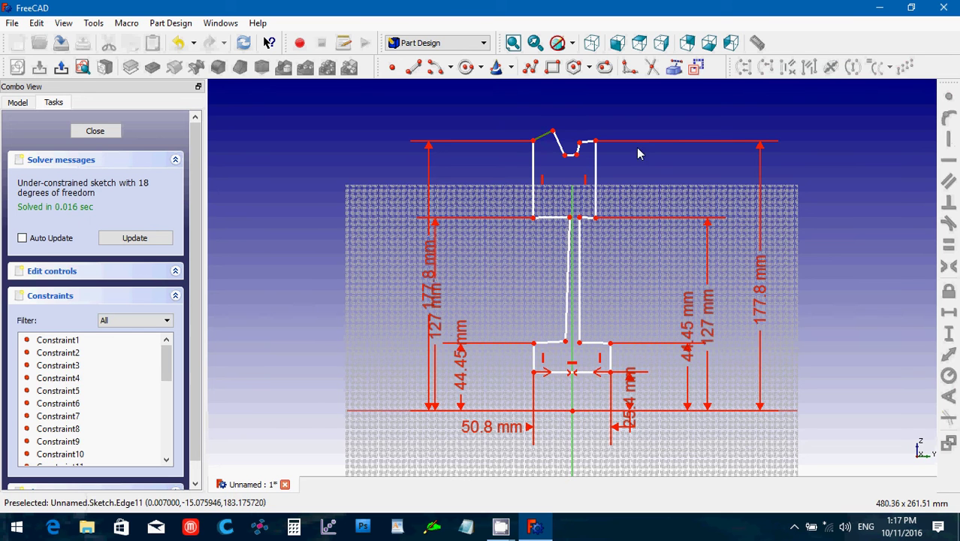
{"action": "left_click", "coordinate": [947, 163]}
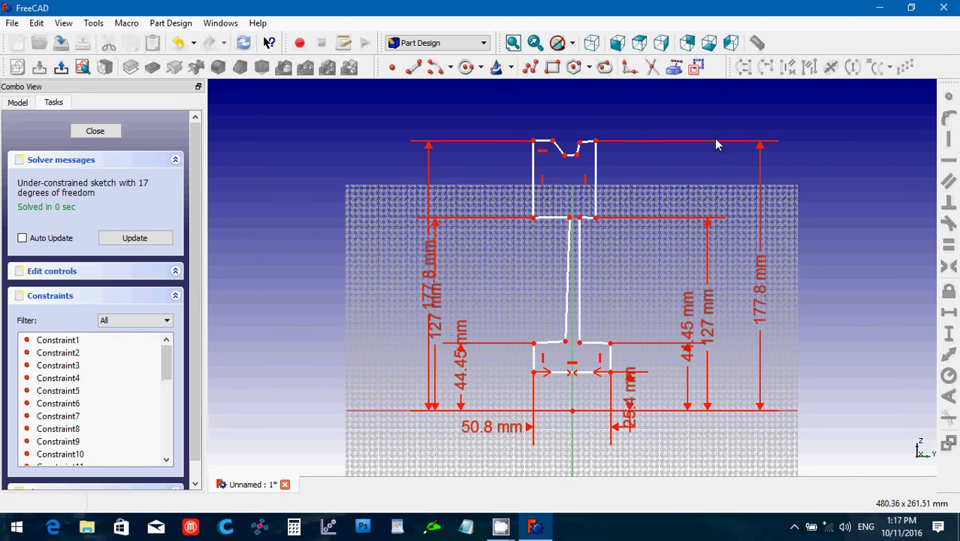
{"action": "left_click", "coordinate": [589, 143]}
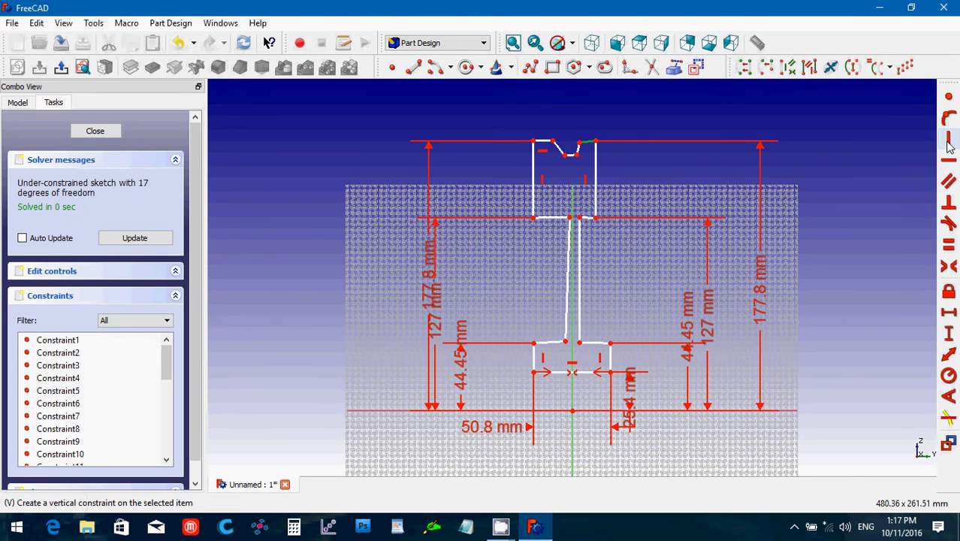
{"action": "left_click", "coordinate": [946, 163]}
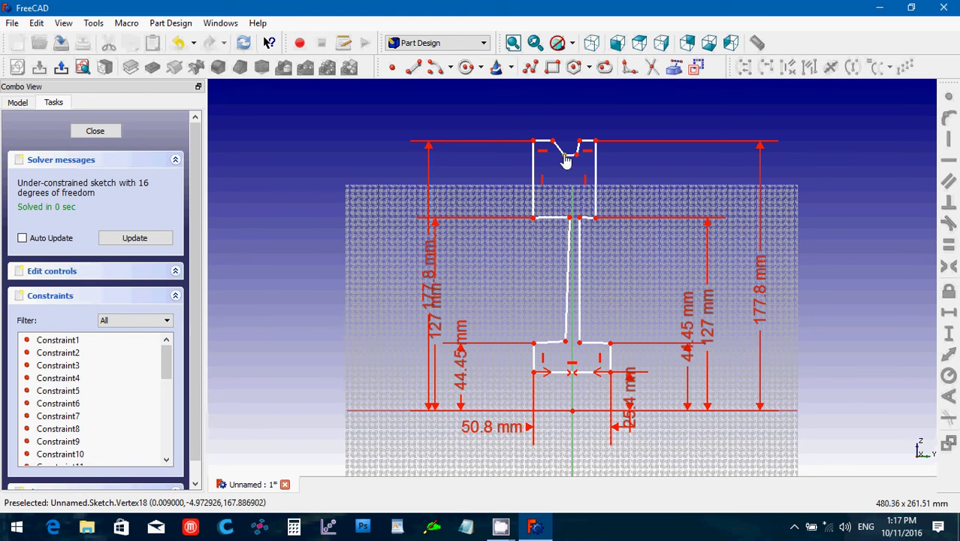
- Move the groove's two bottom corners outward and down to widen its floor, and constrain the floor edge to horizontal
{"action": "left_click_drag", "start_coordinate": [564, 156], "coordinate": [554, 160]}
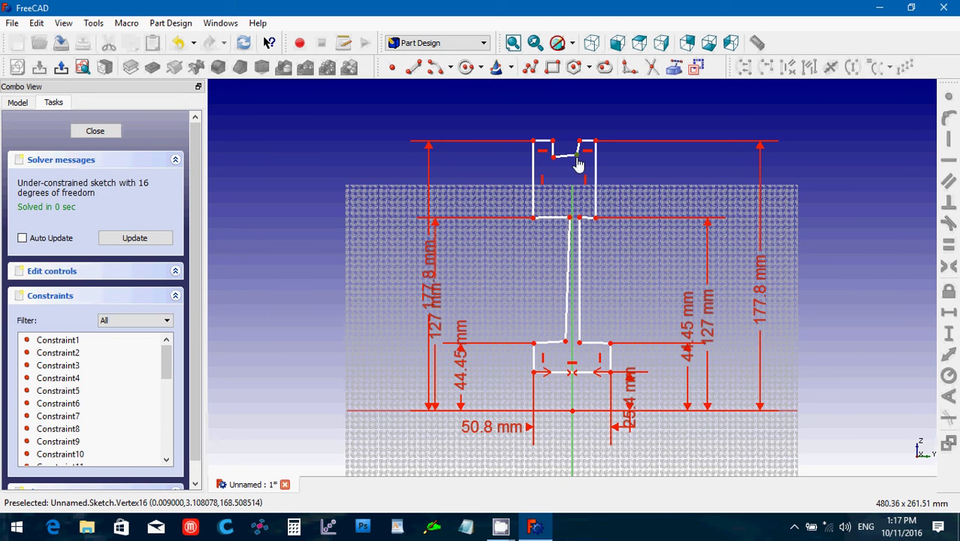
{"action": "left_click_drag", "start_coordinate": [578, 156], "coordinate": [578, 158]}
{"action": "left_click", "coordinate": [567, 161]}
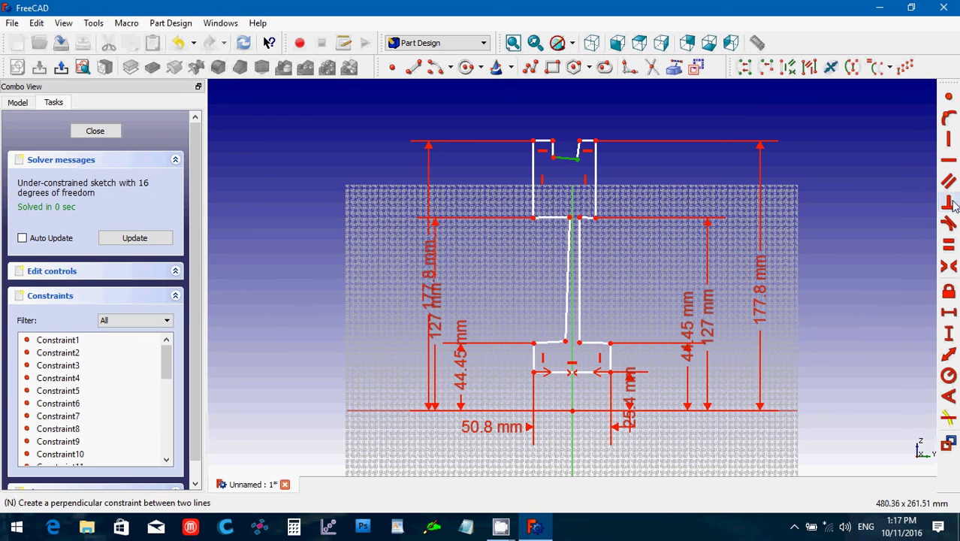
{"action": "left_click", "coordinate": [946, 165]}
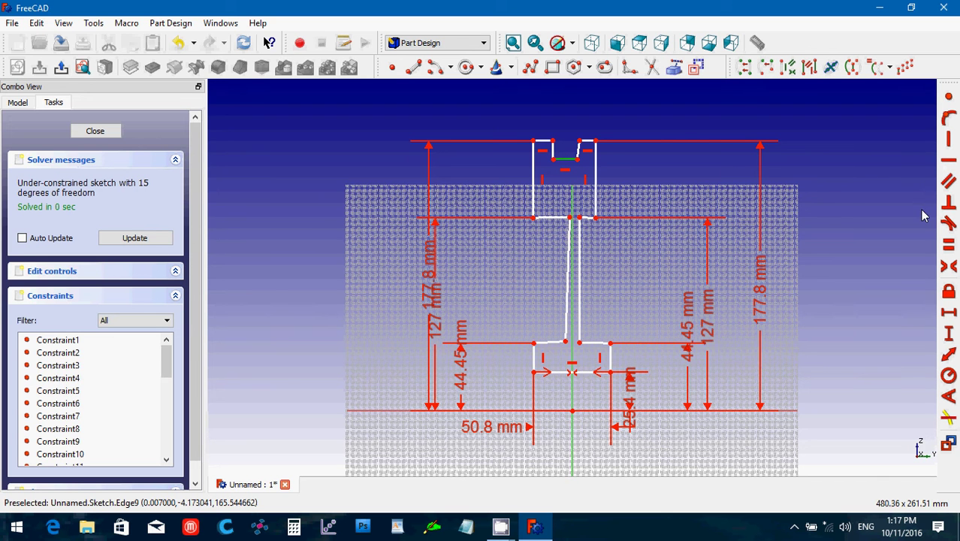
- Set the groove floor's width to 12.7 mm and make its two end points symmetric about the vertical axis
{"action": "left_click", "coordinate": [948, 318]}
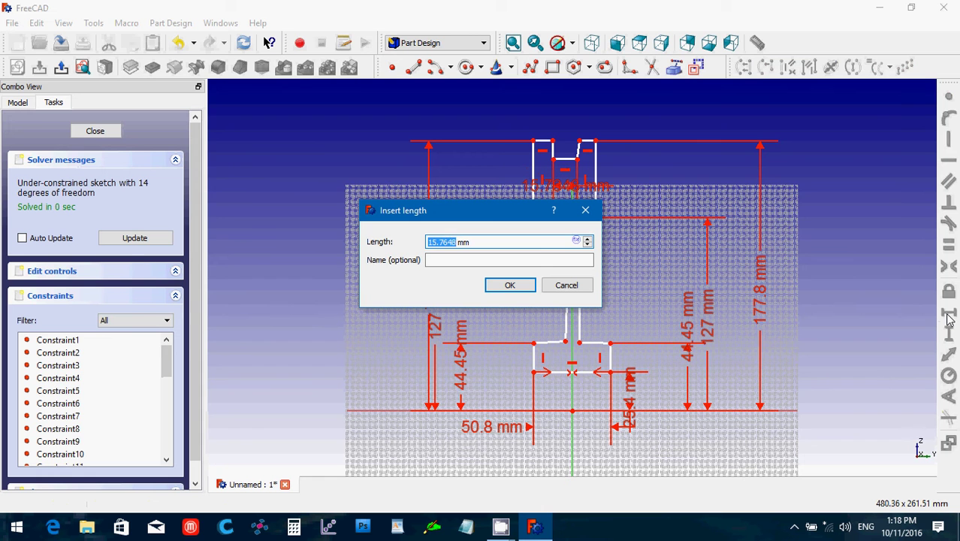
{"action": "type", "text": "12.7"}
{"action": "key", "text": "Return"}
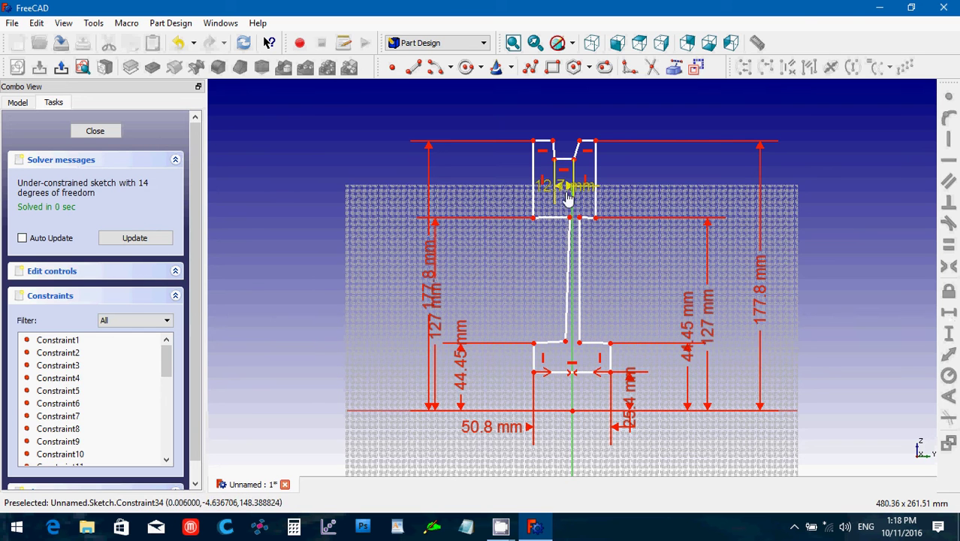
{"action": "left_click", "coordinate": [553, 163]}
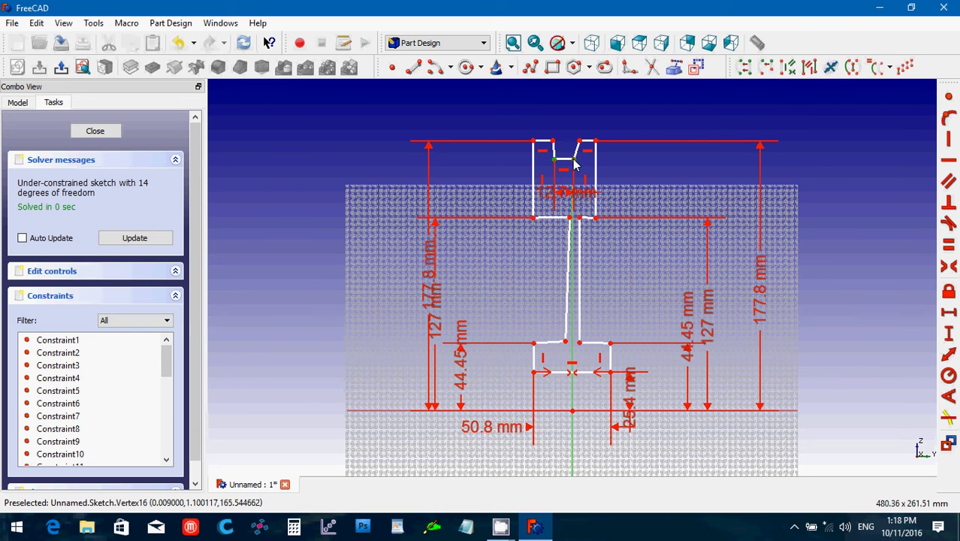
{"action": "left_click", "coordinate": [575, 269]}
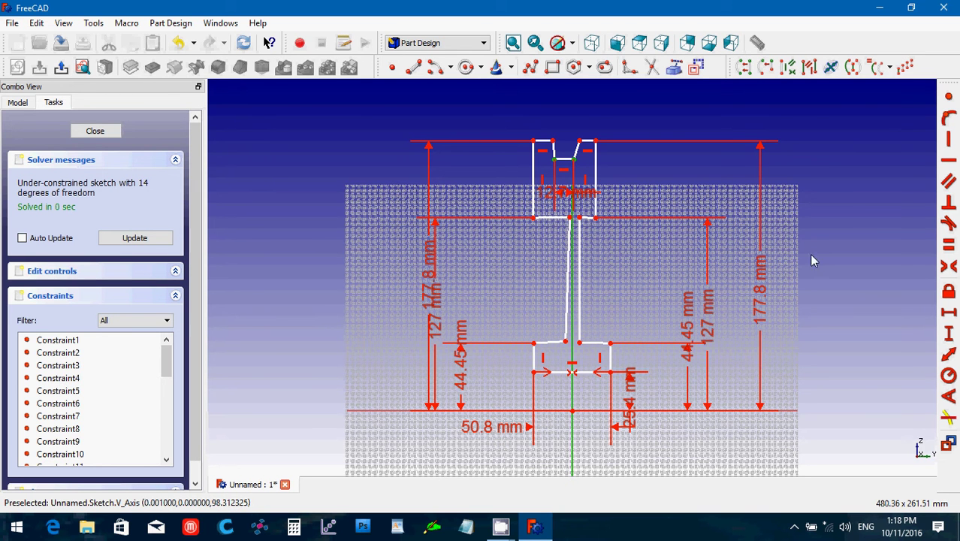
{"action": "left_click", "coordinate": [949, 268]}
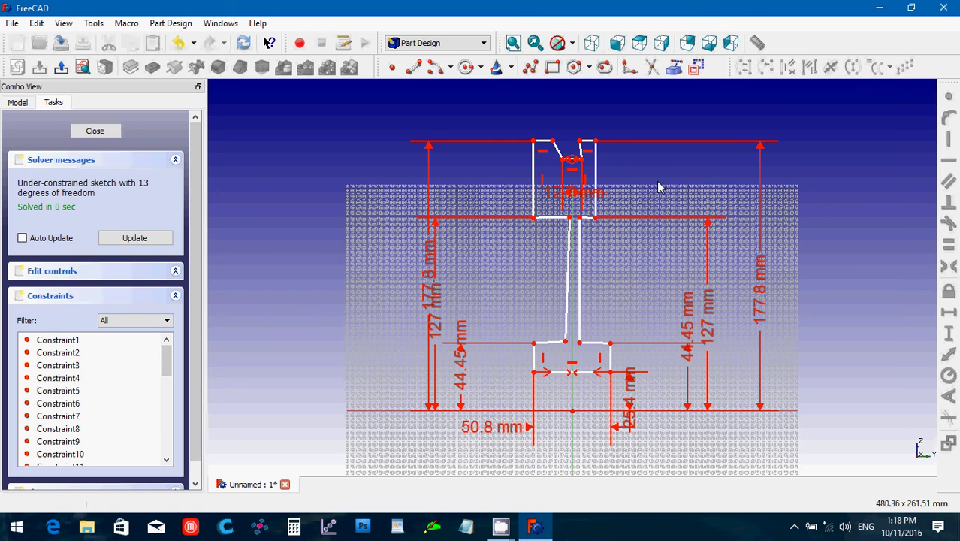
- Set the rim's overall width to 38.1 mm and make its two outer top corners symmetric about the vertical axis
{"action": "left_click", "coordinate": [533, 143]}
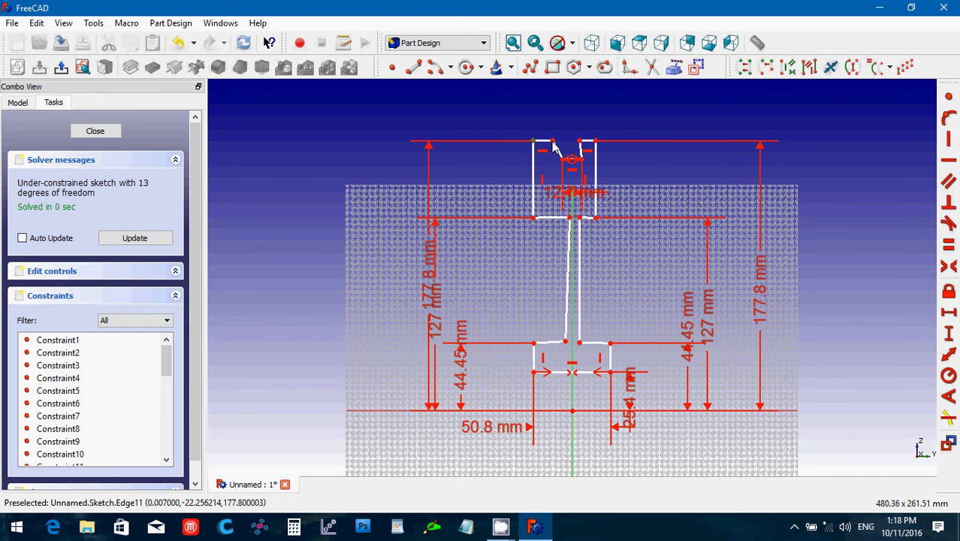
{"action": "left_click", "coordinate": [596, 143]}
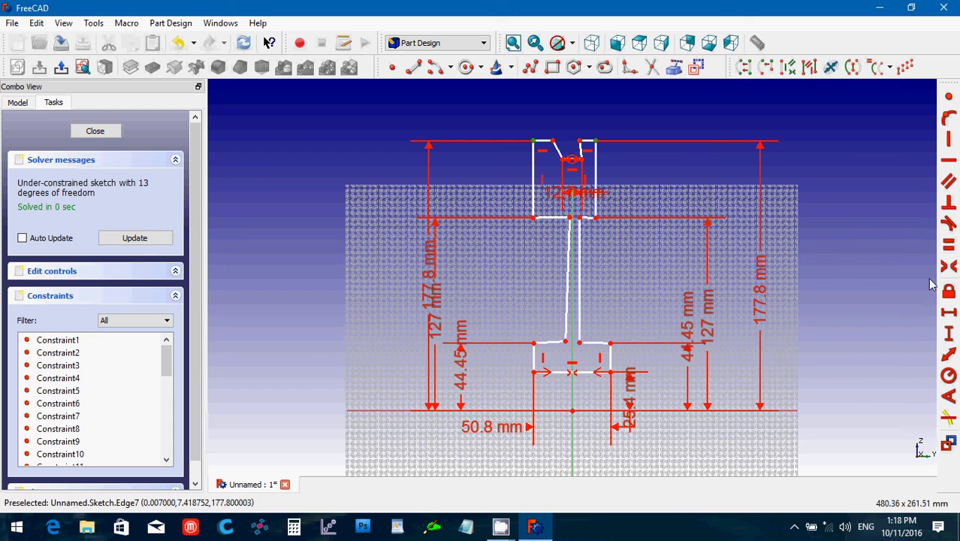
{"action": "left_click", "coordinate": [949, 314]}
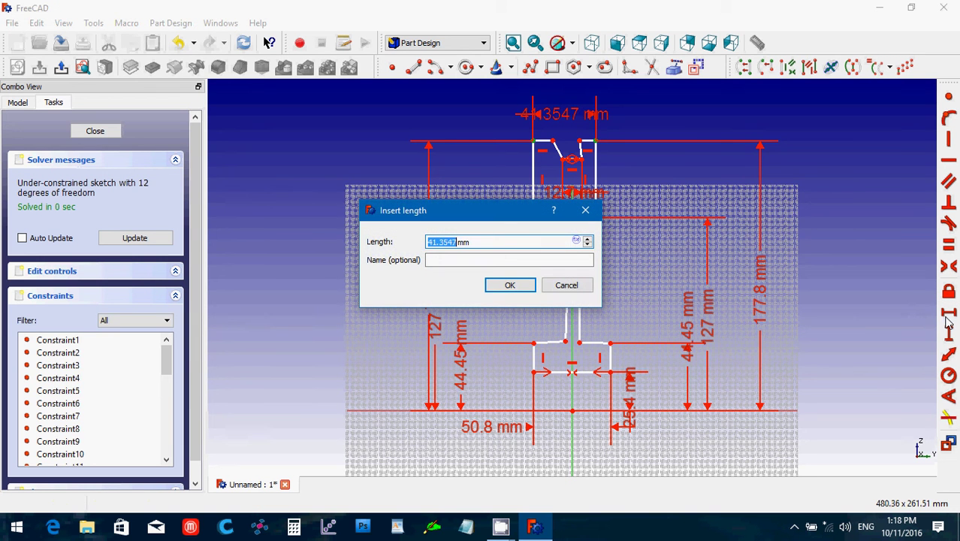
{"action": "type", "text": "38.1"}
{"action": "key", "text": "Return"}
{"action": "left_click", "coordinate": [947, 319]}
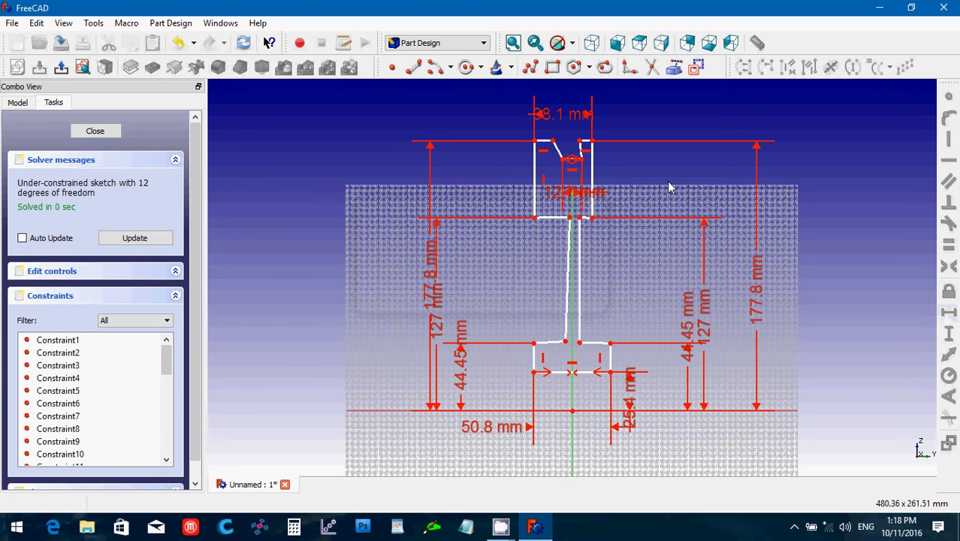
{"action": "left_click", "coordinate": [535, 141]}
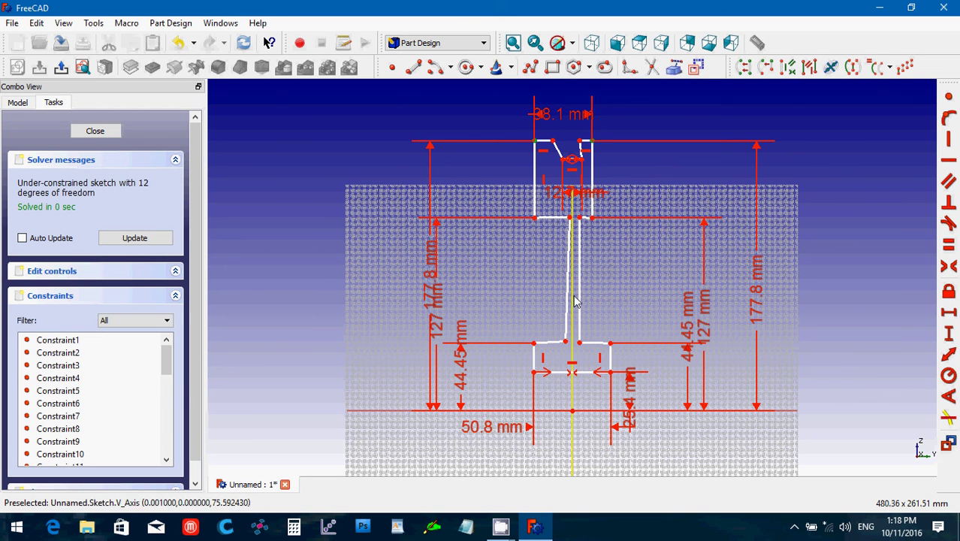
{"action": "left_click", "coordinate": [948, 269]}
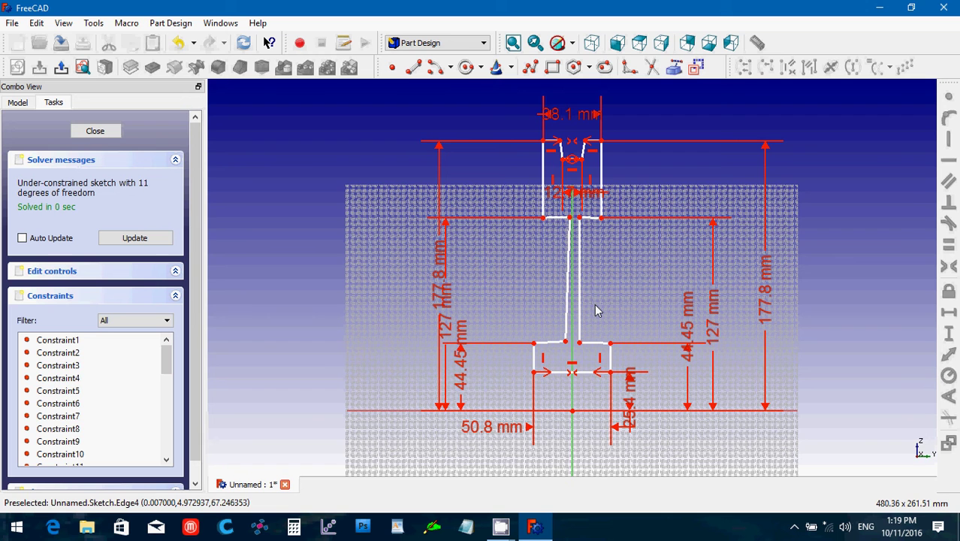
- Set the horizontal distance between the web's two lower corners at the hub to 6.35 mm
{"action": "left_click", "coordinate": [580, 344]}
{"action": "left_click", "coordinate": [566, 342]}
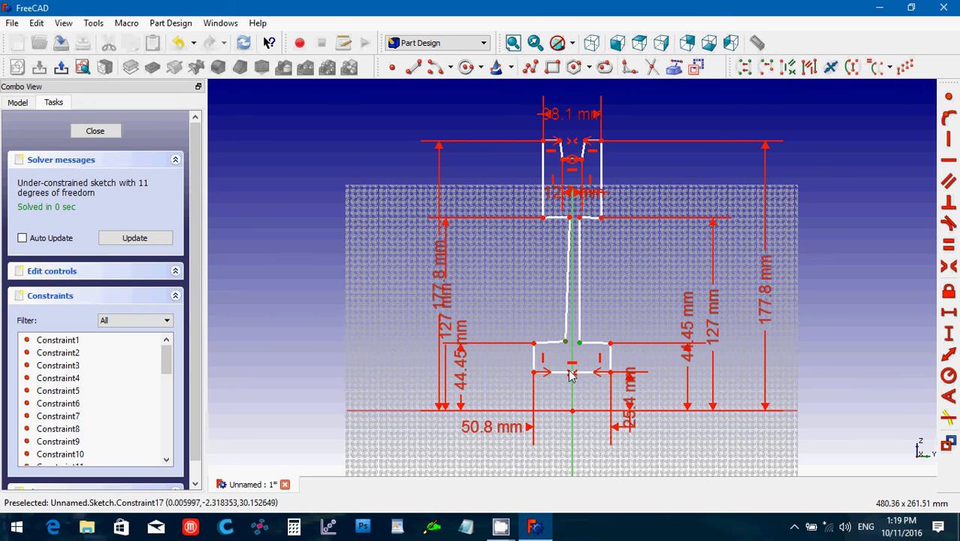
{"action": "left_click", "coordinate": [946, 315]}
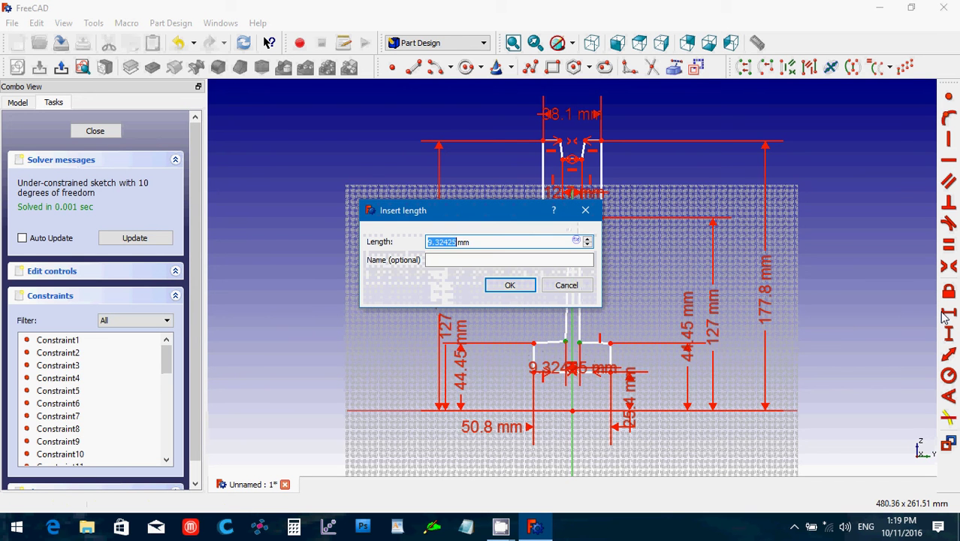
{"action": "type", "text": "6.35"}
{"action": "key", "text": "Return"}
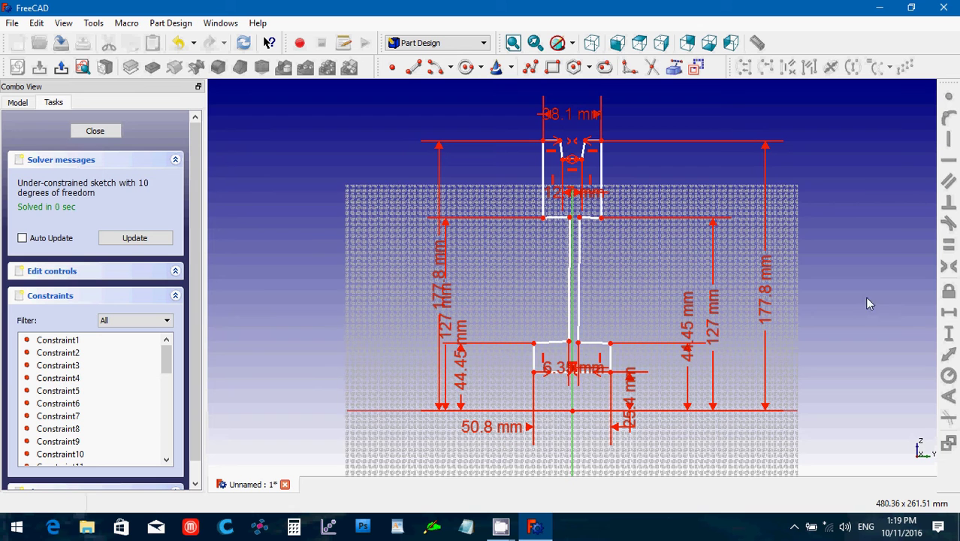
- Constrain both web side edges to vertical and make the web's two lower corners symmetric about the vertical axis
{"action": "left_click", "coordinate": [572, 282]}
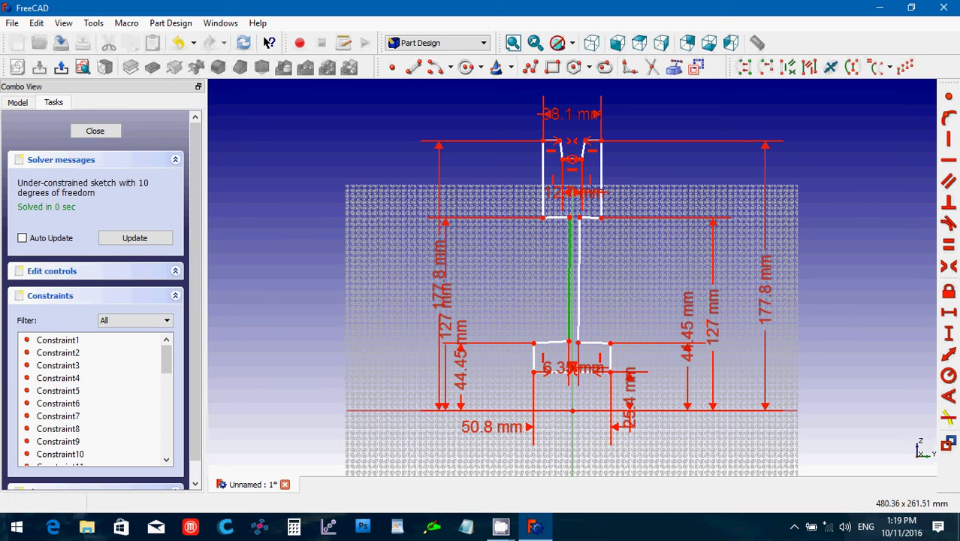
{"action": "left_click", "coordinate": [948, 160]}
{"action": "left_click", "coordinate": [577, 304]}
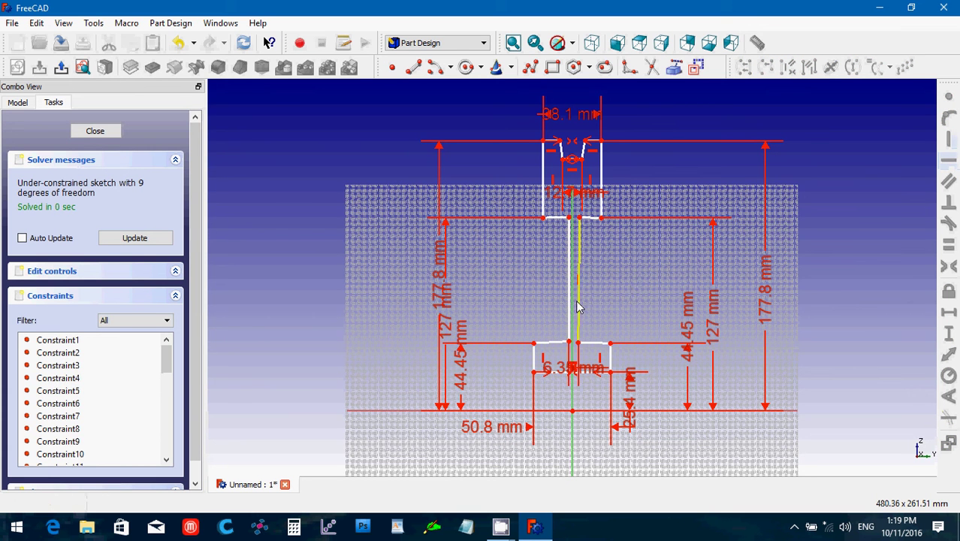
{"action": "left_click", "coordinate": [953, 143]}
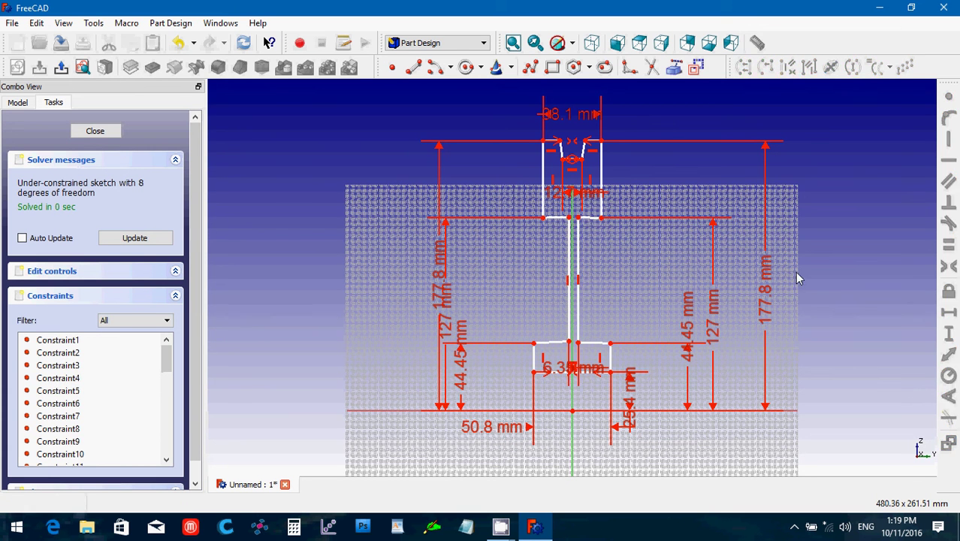
{"action": "left_click", "coordinate": [570, 346]}
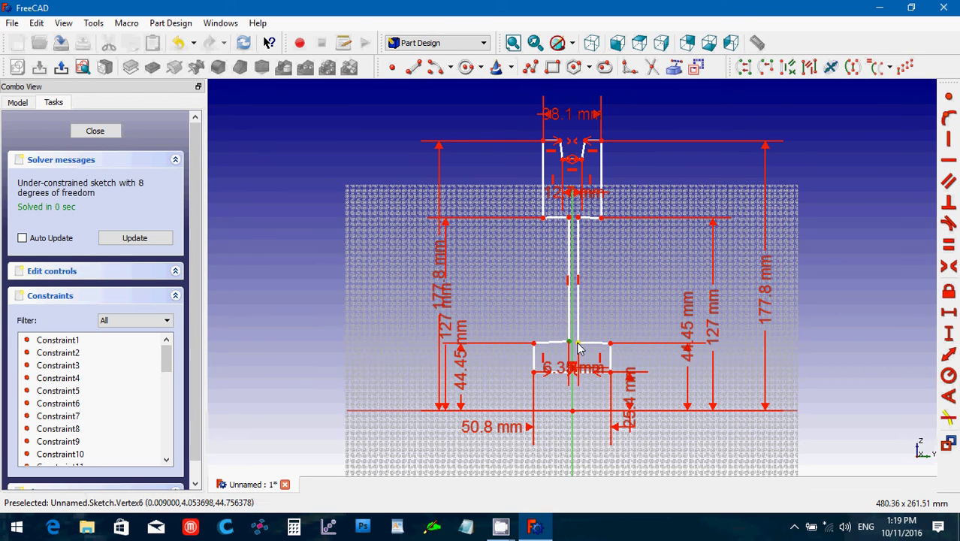
{"action": "left_click", "coordinate": [571, 400]}
{"action": "left_click", "coordinate": [949, 269]}
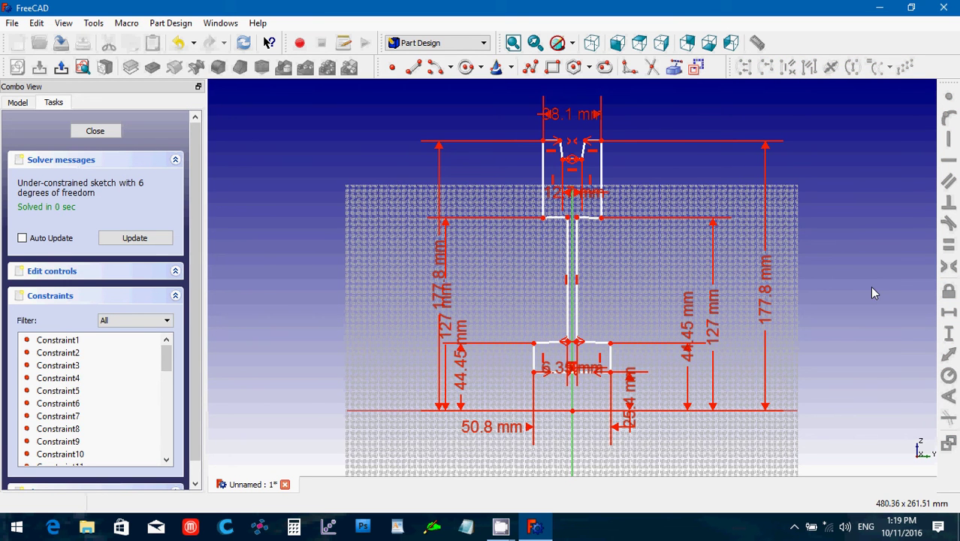
- Constrain the hub's top edge and the rim's bottom edge on the right side of the web to horizontal
{"action": "left_click", "coordinate": [591, 345]}
{"action": "left_click", "coordinate": [948, 160]}
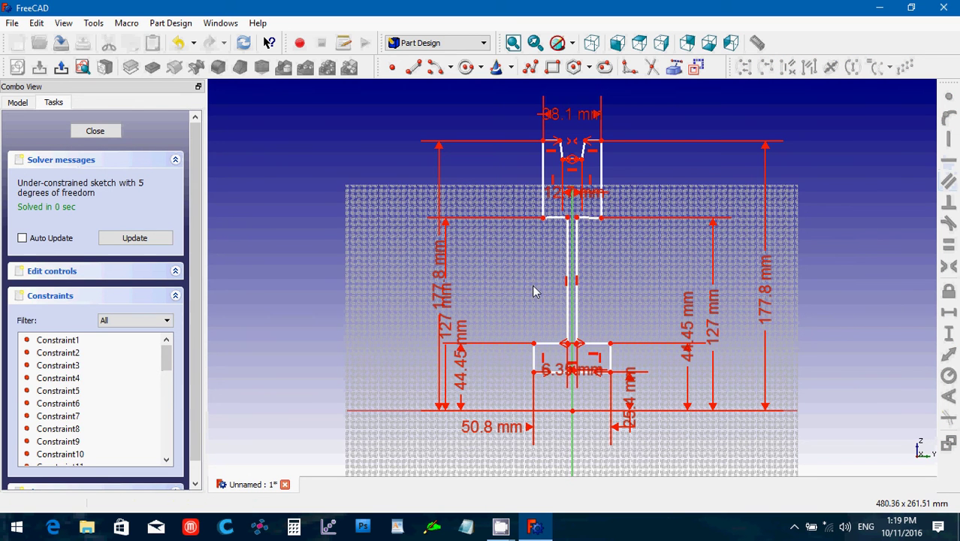
{"action": "left_click", "coordinate": [591, 220]}
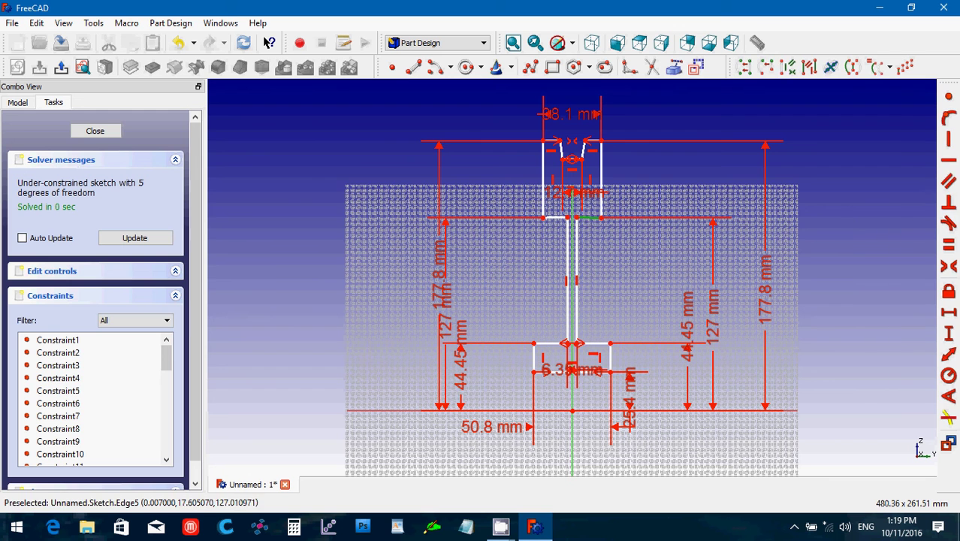
{"action": "left_click", "coordinate": [949, 167]}
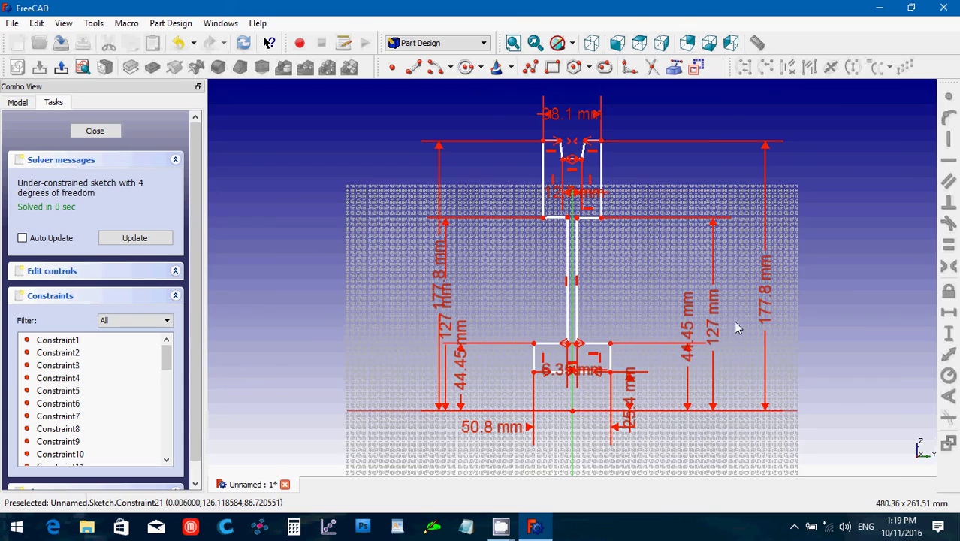
- Set the vertical distance between the upper and lower ends of the groove's right side to 12.7 mm
{"action": "scroll", "coordinate": [591, 298], "scroll_direction": "up", "scroll_amount": 5}
{"action": "scroll", "coordinate": [591, 298], "scroll_direction": "up", "scroll_amount": 3}
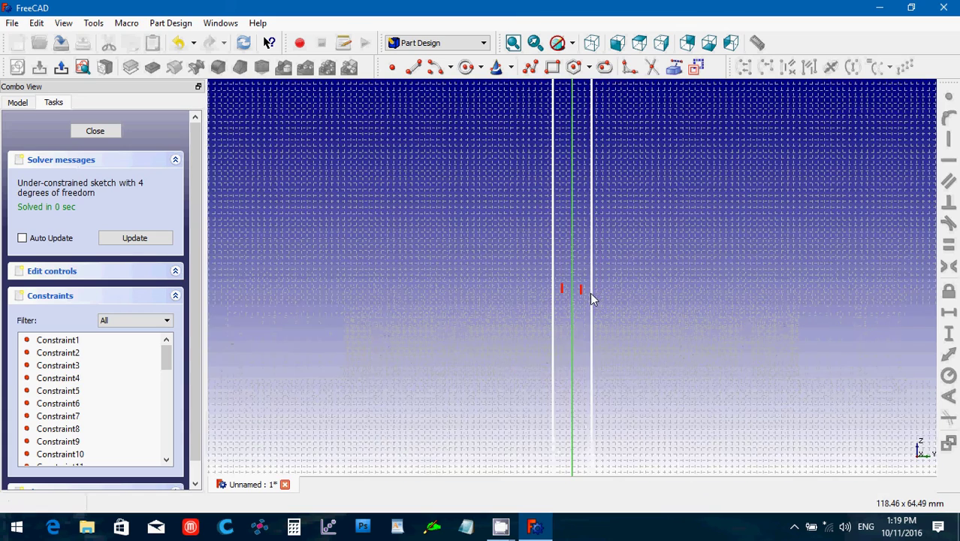
{"action": "scroll", "coordinate": [604, 278], "scroll_direction": "down", "scroll_amount": 7}
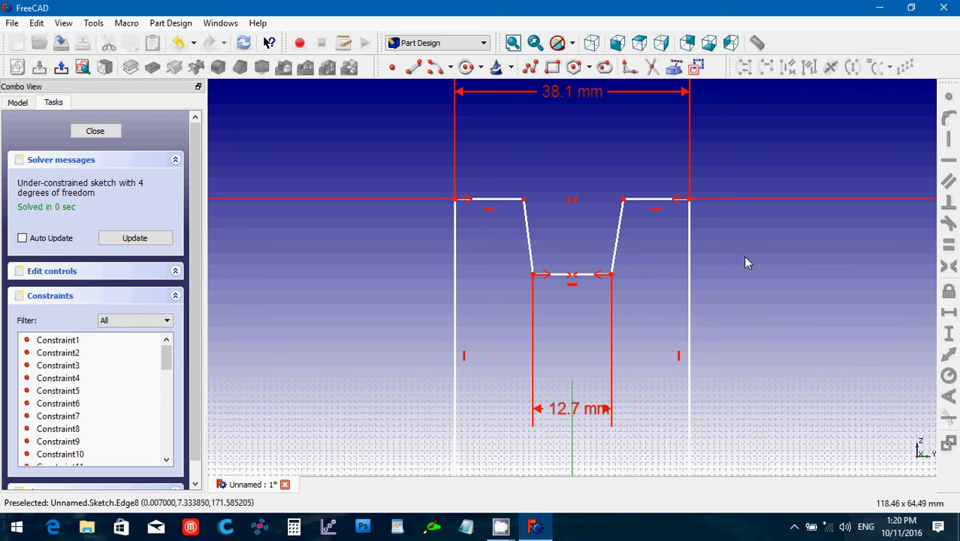
{"action": "left_click", "coordinate": [623, 200]}
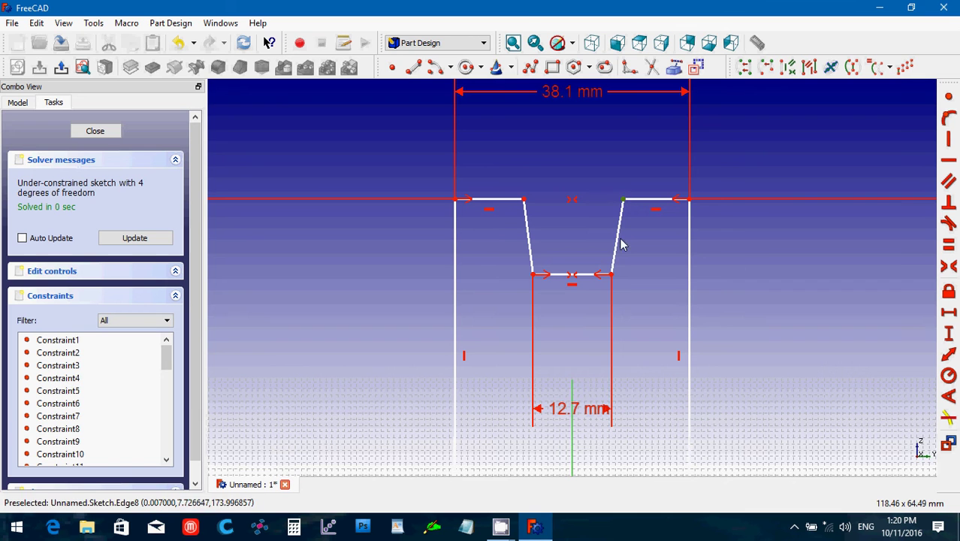
{"action": "left_click", "coordinate": [613, 275]}
{"action": "left_click", "coordinate": [950, 335]}
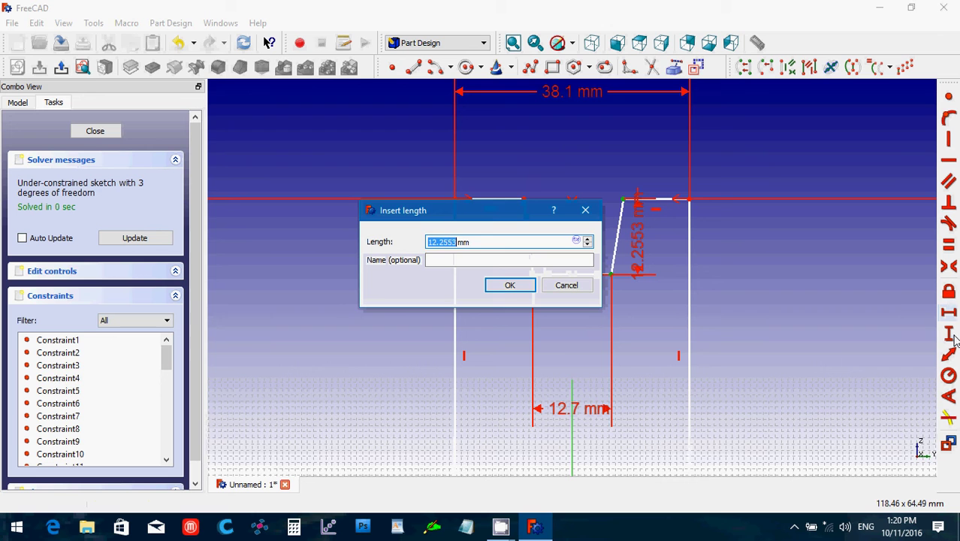
{"action": "type", "text": "12.7"}
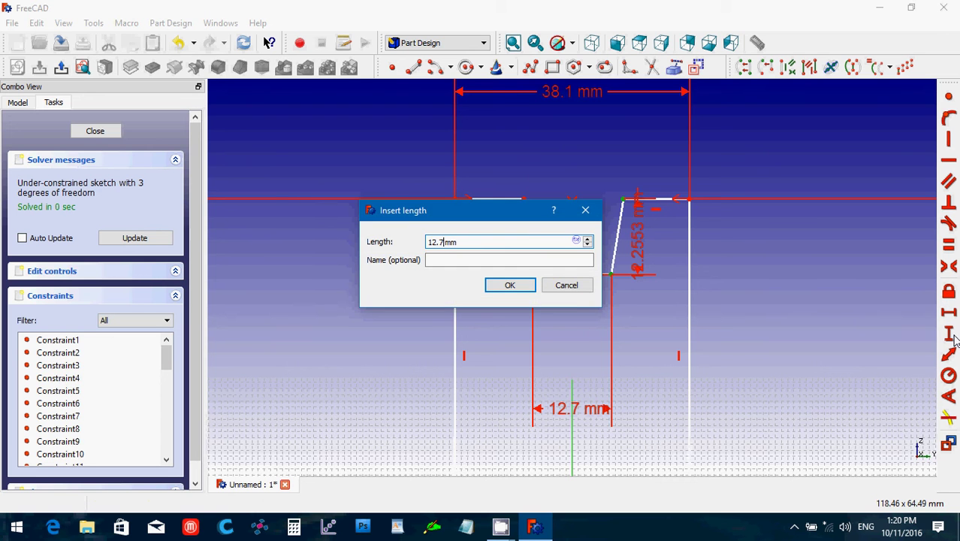
{"action": "key", "text": "Return"}
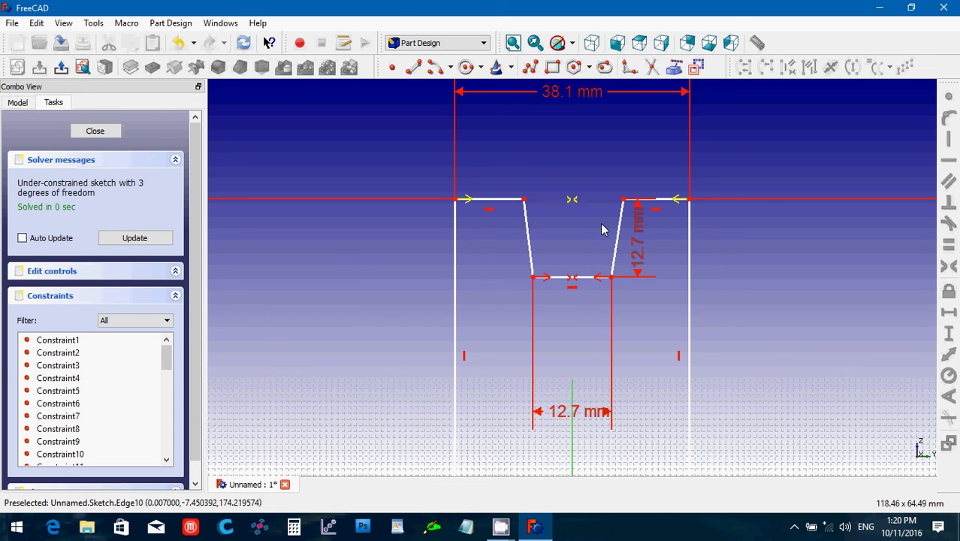
- Constrain the angle between the groove's two slanted sides to 40° and place its dimension above the groove
{"action": "left_click", "coordinate": [528, 246]}
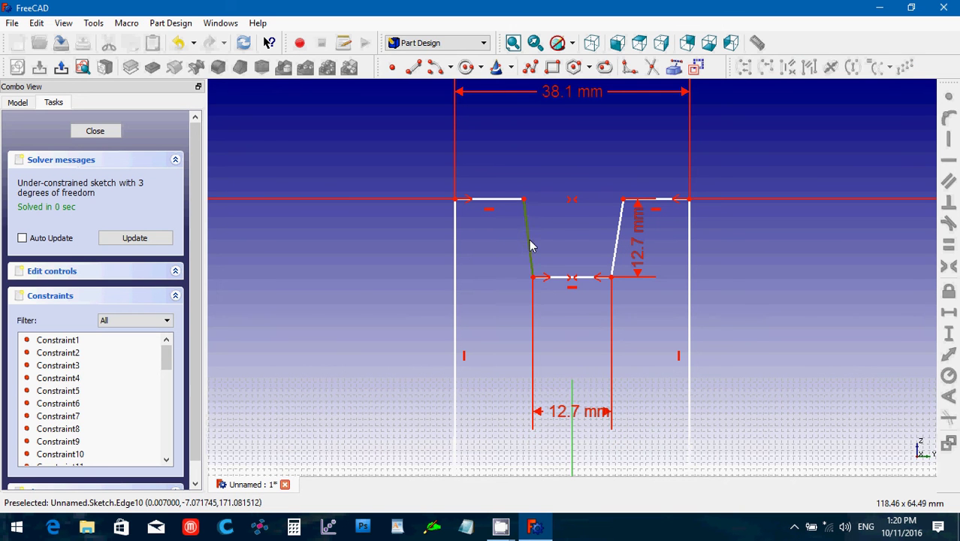
{"action": "left_click", "coordinate": [618, 251]}
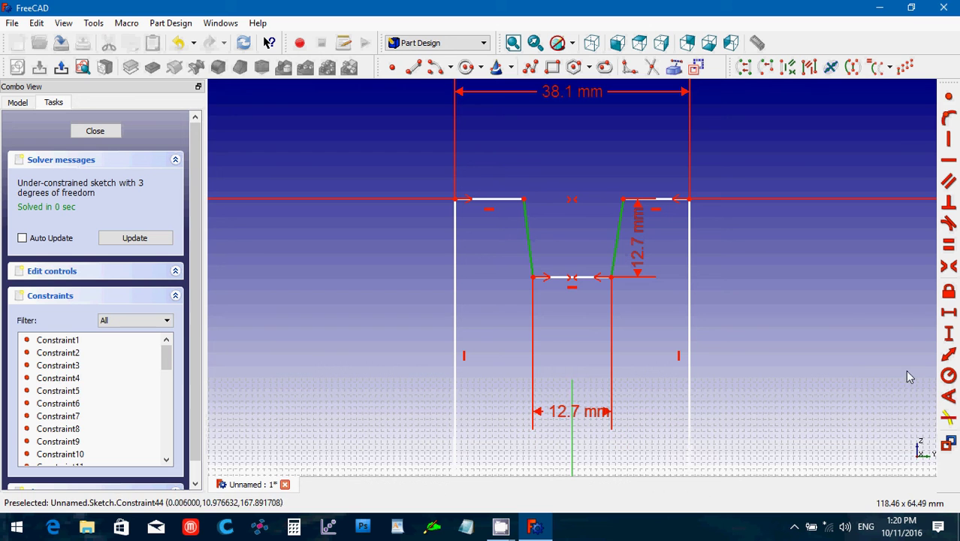
{"action": "left_click", "coordinate": [947, 398]}
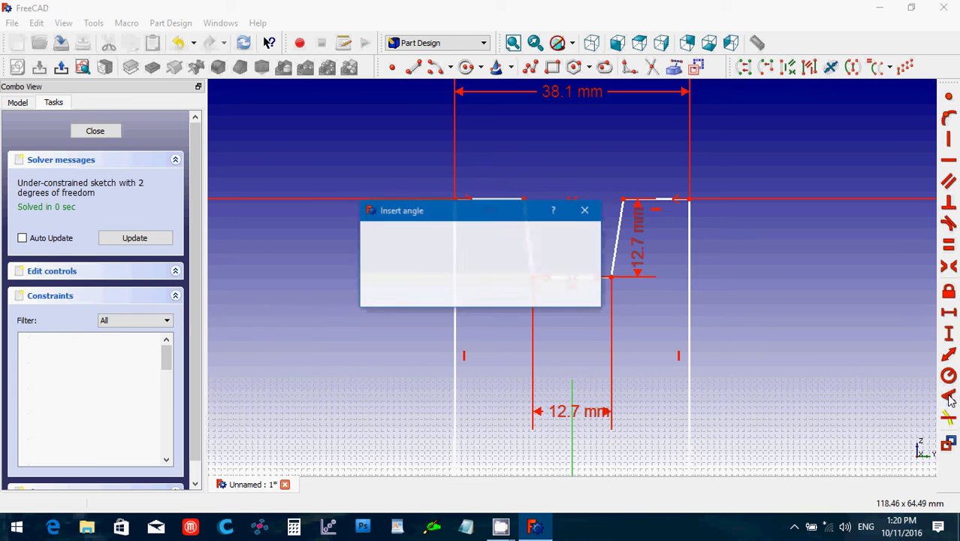
{"action": "type", "text": "40"}
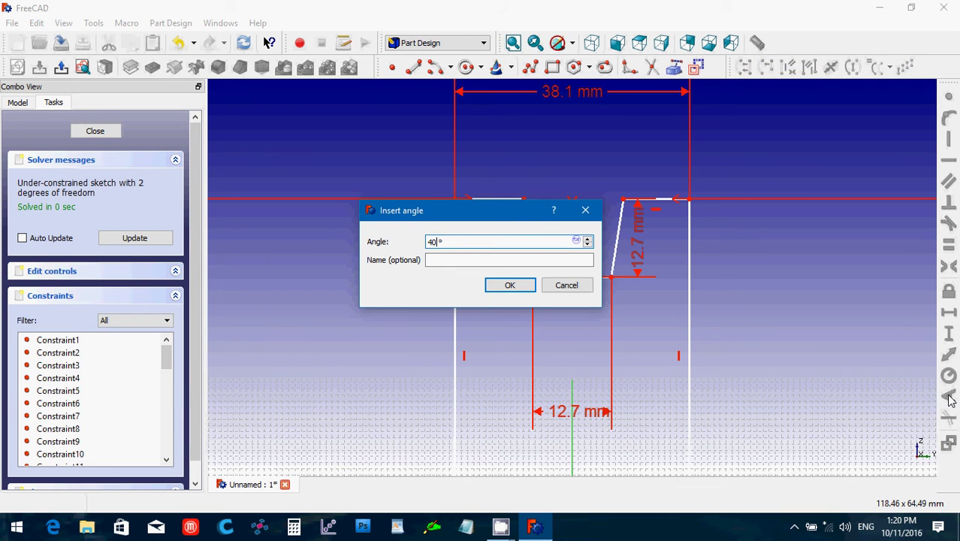
{"action": "key", "text": "Return"}
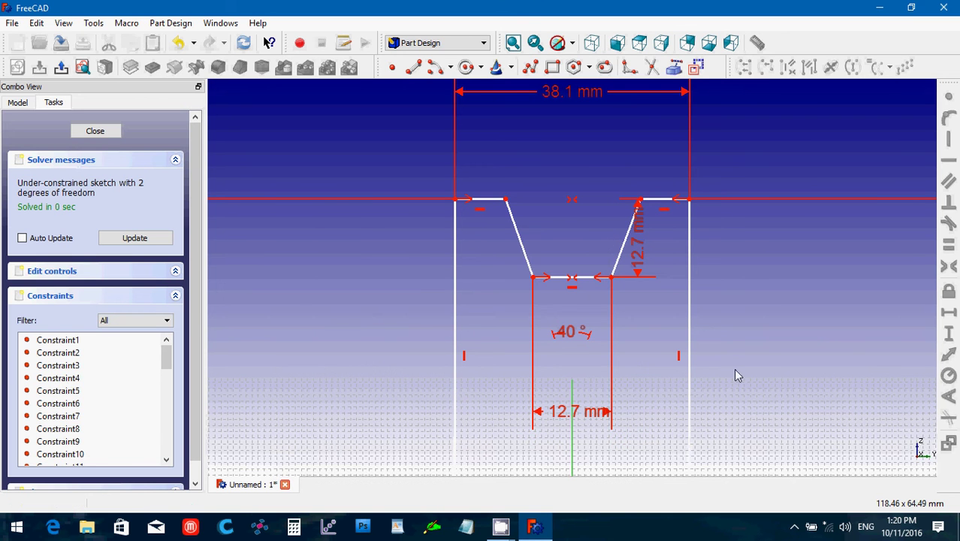
{"action": "left_click_drag", "start_coordinate": [567, 336], "coordinate": [587, 181]}
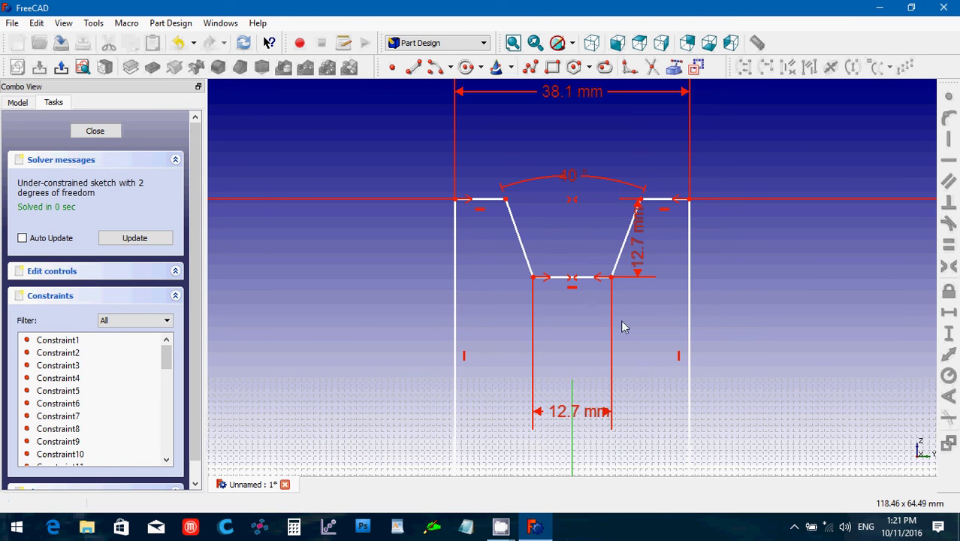
- Constrain the rim's bottom edge on the left side of the web to horizontal
{"action": "scroll", "coordinate": [736, 295], "scroll_direction": "down", "scroll_amount": 5}
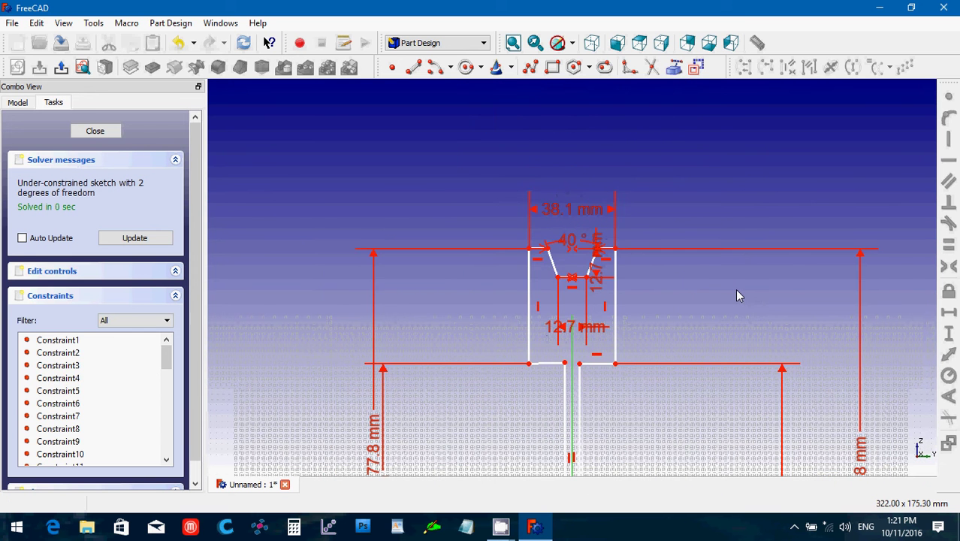
{"action": "key", "text": "Down"}
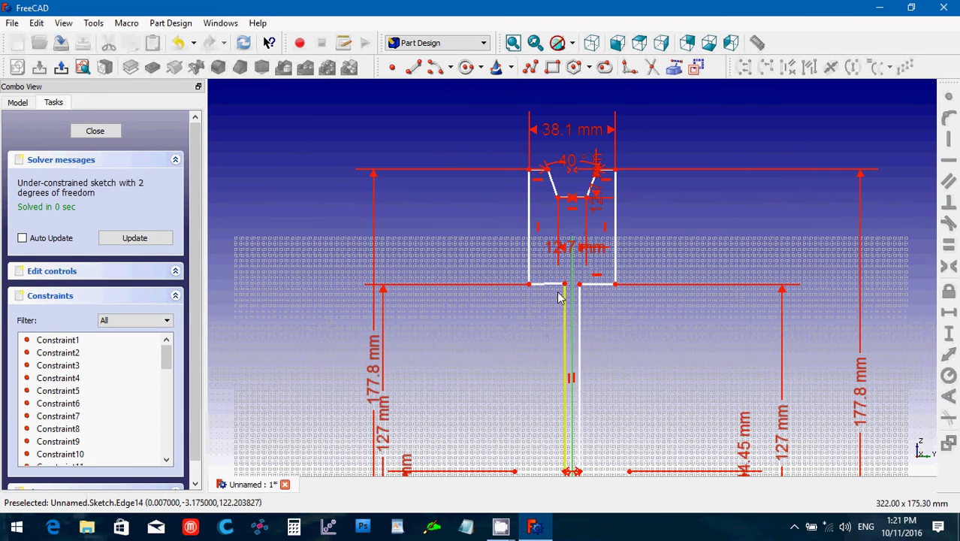
{"action": "left_click", "coordinate": [558, 286]}
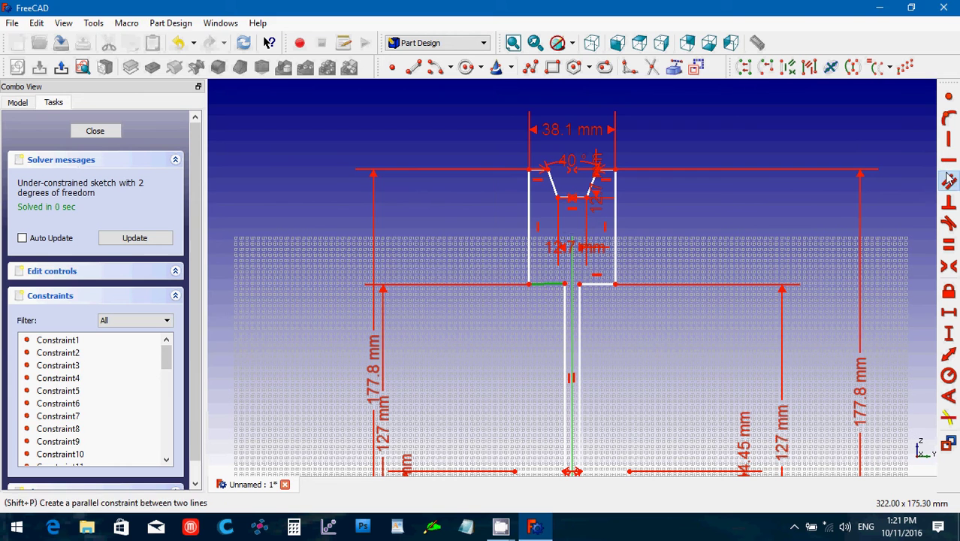
{"action": "left_click", "coordinate": [949, 178]}
{"action": "left_click", "coordinate": [546, 281]}
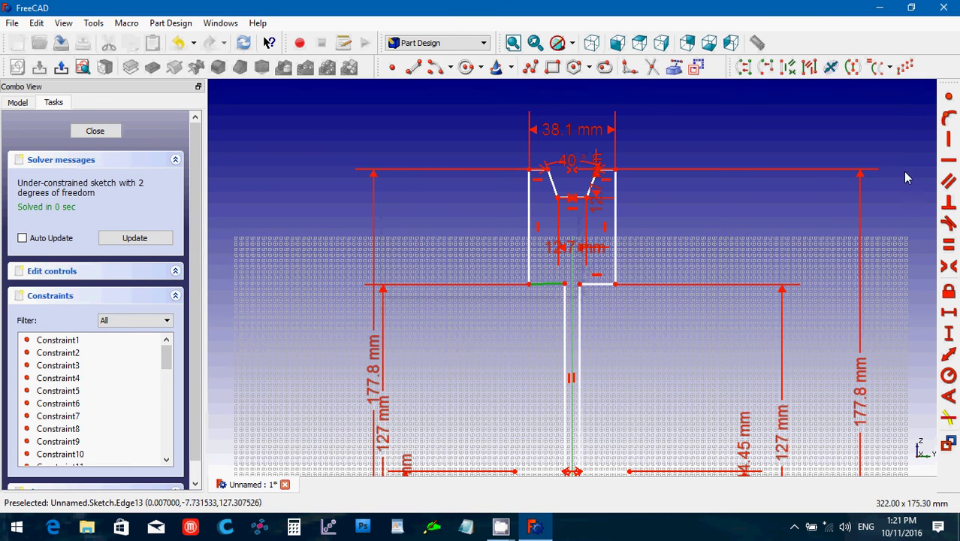
{"action": "left_click", "coordinate": [948, 159]}
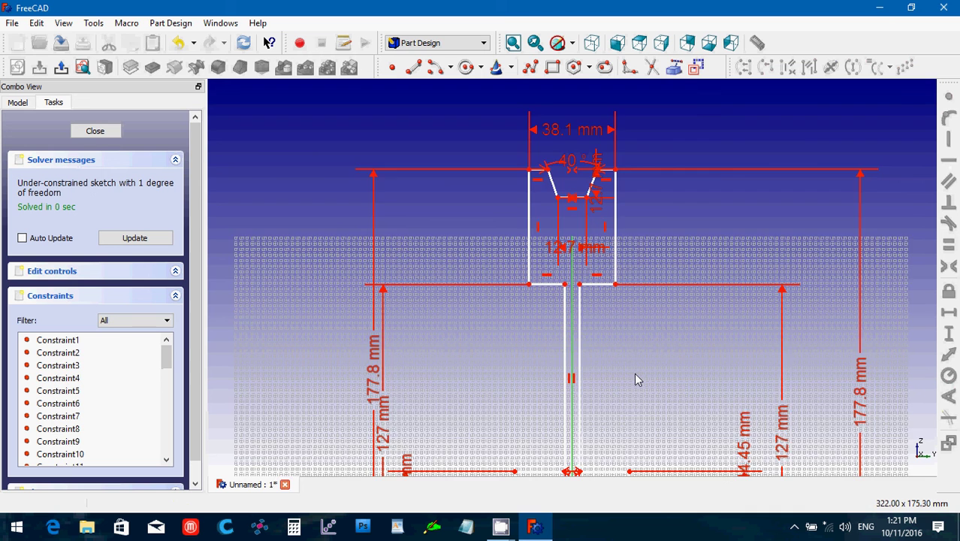
- Fillet the two corners where the web meets the rim's bottom edges
{"action": "scroll", "coordinate": [634, 373], "scroll_direction": "down", "scroll_amount": 1}
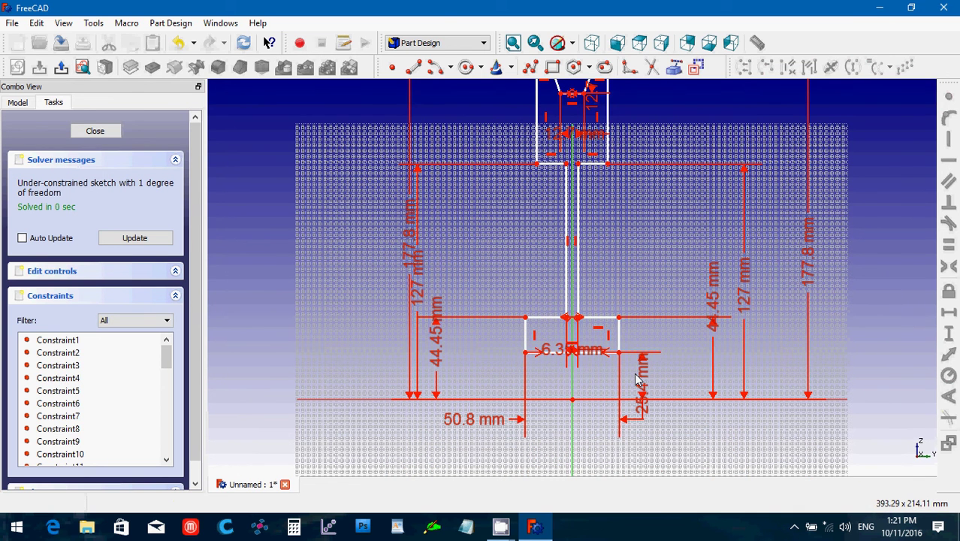
{"action": "scroll", "coordinate": [634, 375], "scroll_direction": "up", "scroll_amount": 3}
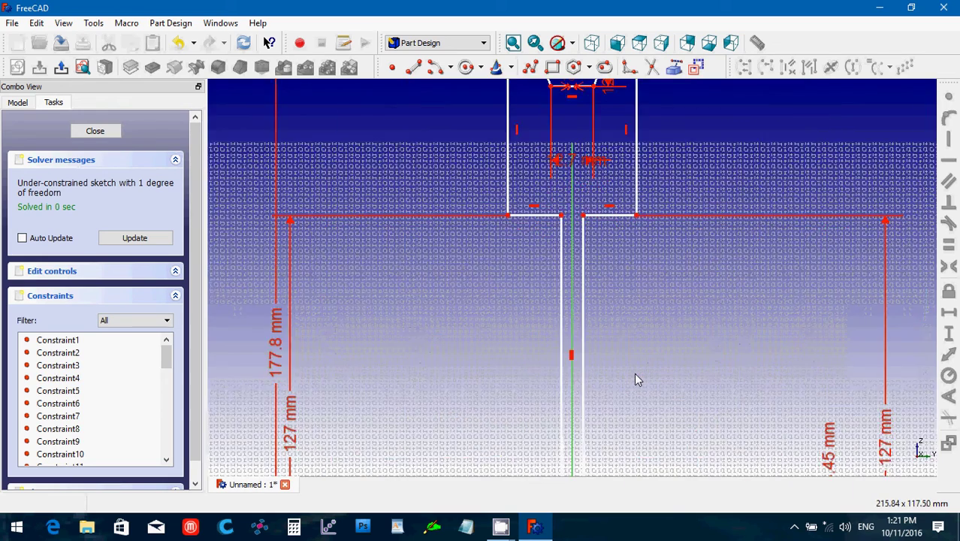
{"action": "scroll", "coordinate": [635, 379], "scroll_direction": "up", "scroll_amount": 2}
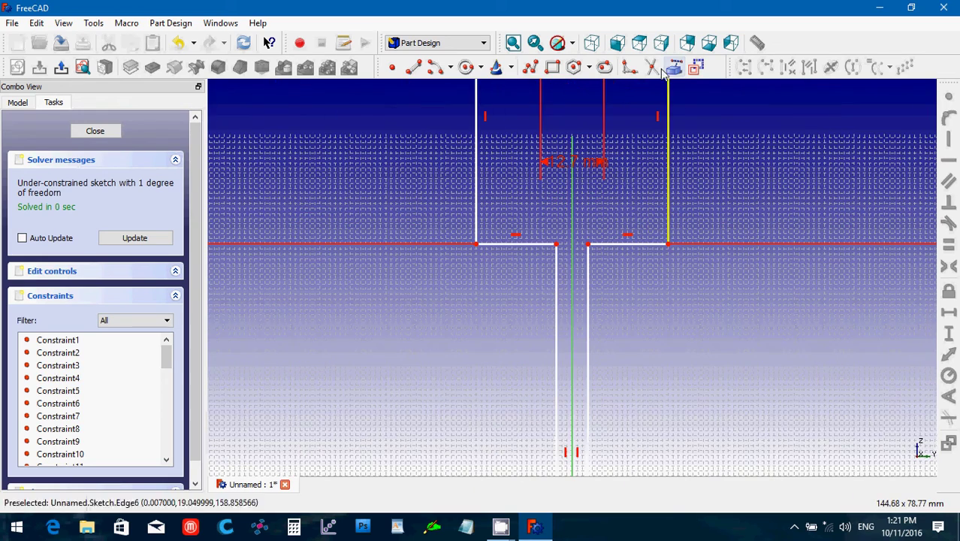
{"action": "left_click", "coordinate": [628, 68]}
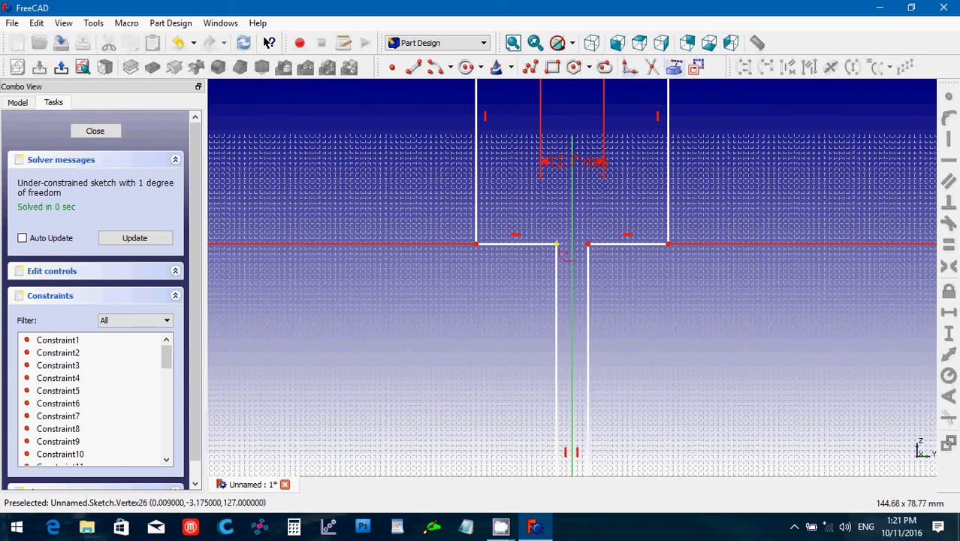
{"action": "left_click", "coordinate": [557, 245]}
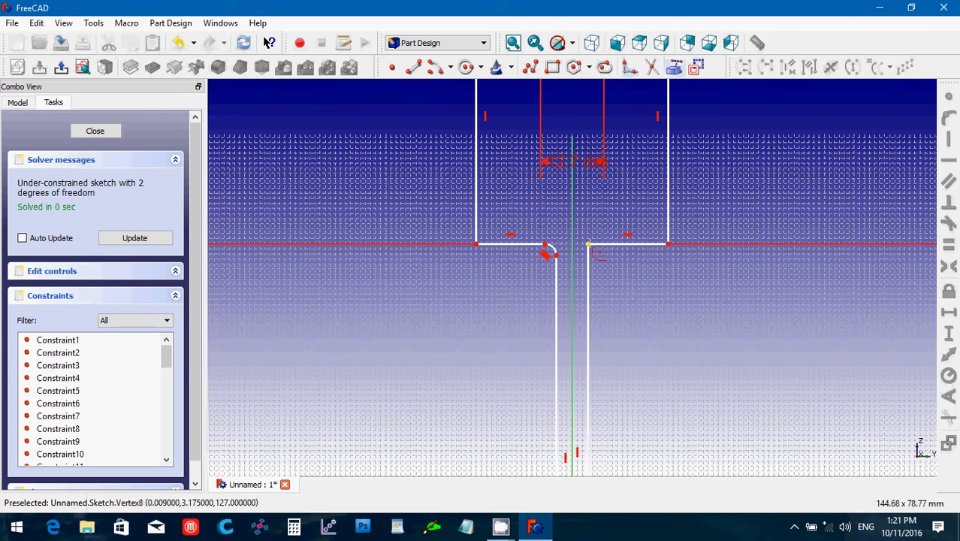
{"action": "left_click", "coordinate": [588, 245]}
- Fillet the two corners where the web meets the hub's top edges and end the Fillet command
{"action": "key", "text": "Down"}
{"action": "key", "text": "Up"}
{"action": "key", "text": "Up"}
{"action": "key", "text": "Up"}
{"action": "key", "text": "Up"}
{"action": "key", "text": "Down"}
{"action": "key", "text": "Down"}
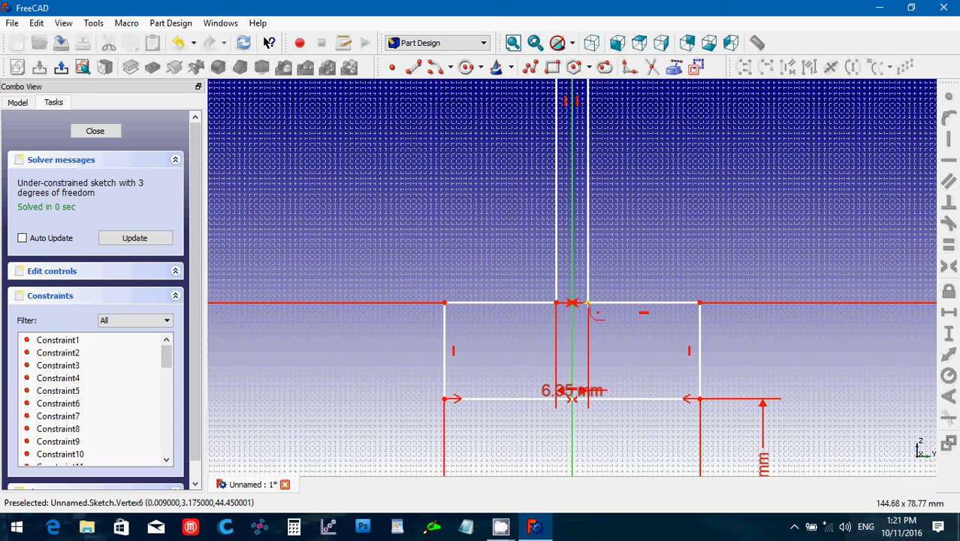
{"action": "left_click", "coordinate": [588, 303]}
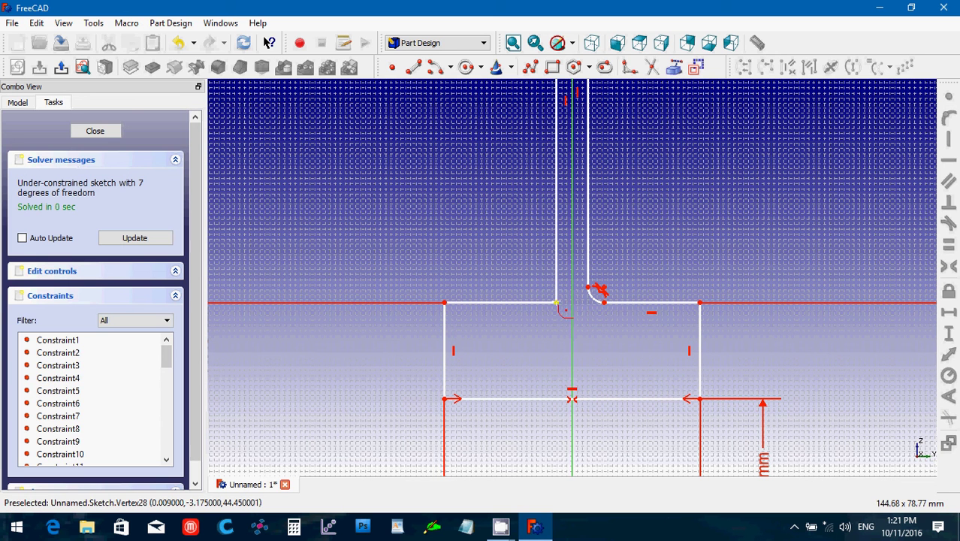
{"action": "left_click", "coordinate": [557, 303]}
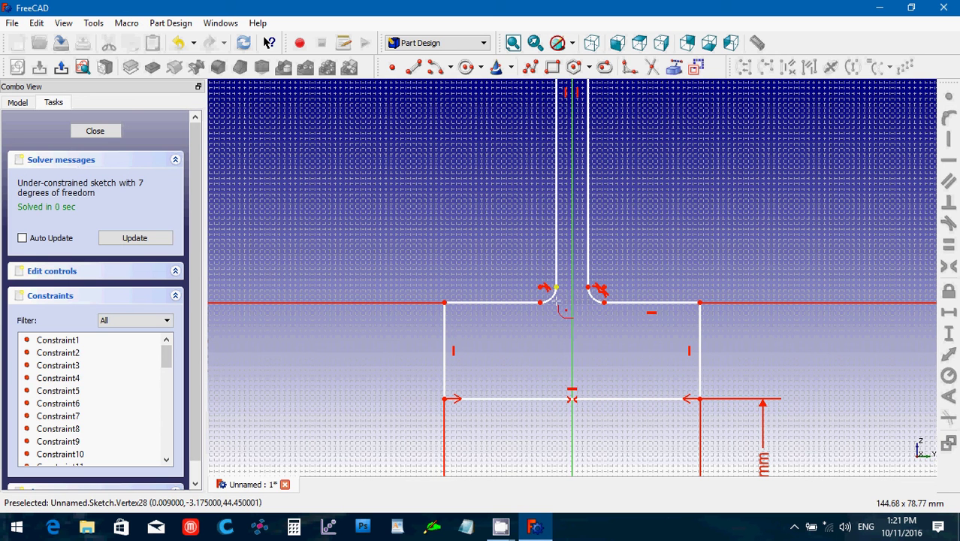
{"action": "right_click", "coordinate": [557, 304]}
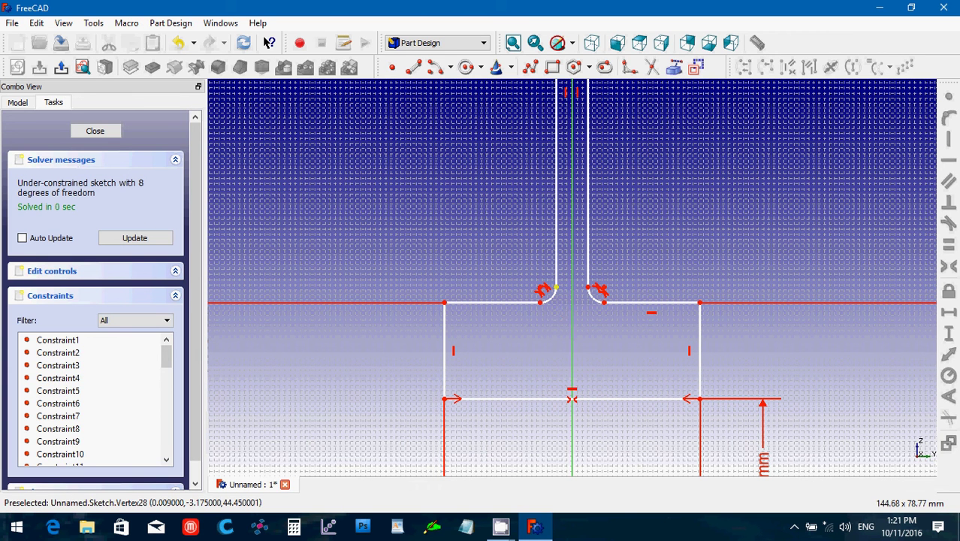
- Set the horizontal distance between the web's lower endpoints above the hub fillets to 6.35 mm and place the dimension inside the hub
{"action": "left_click", "coordinate": [557, 290]}
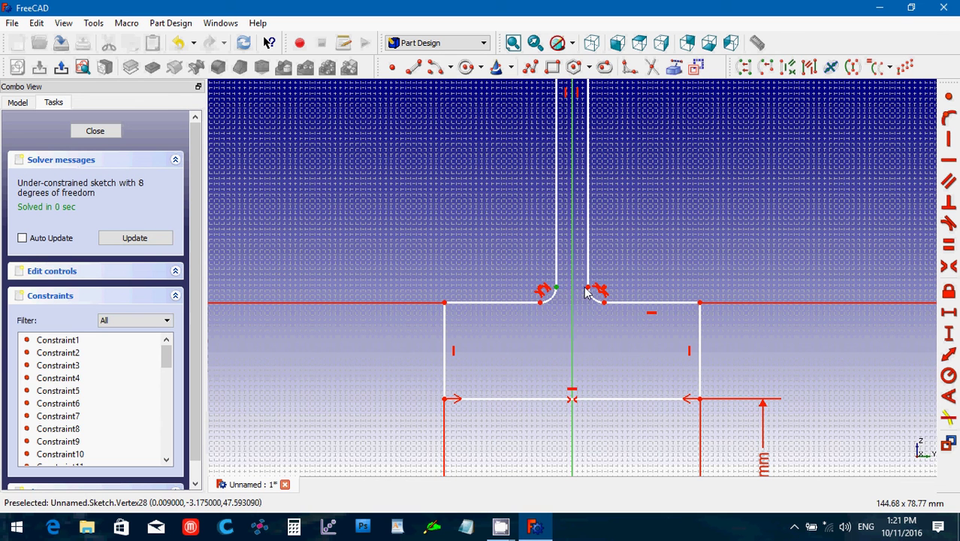
{"action": "left_click", "coordinate": [586, 292]}
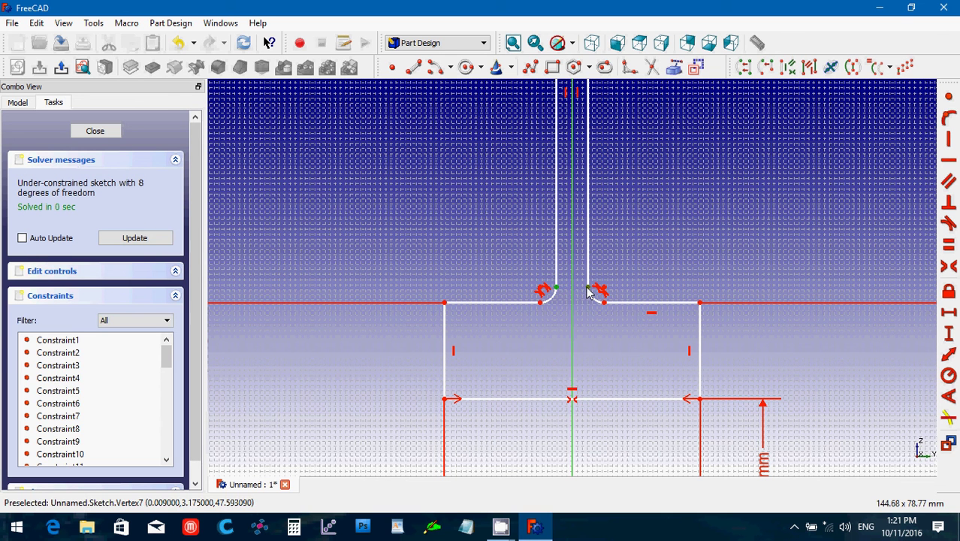
{"action": "left_click", "coordinate": [949, 321]}
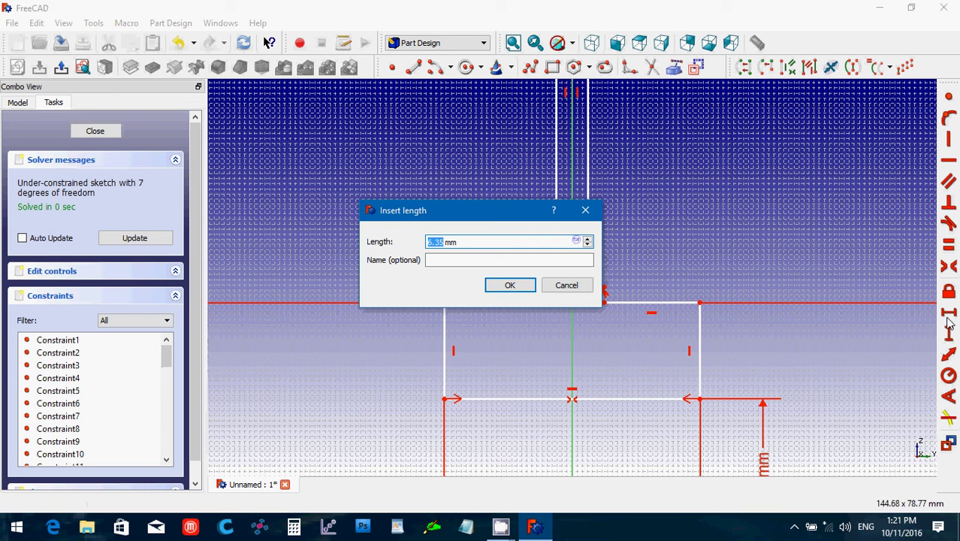
{"action": "left_click", "coordinate": [510, 285]}
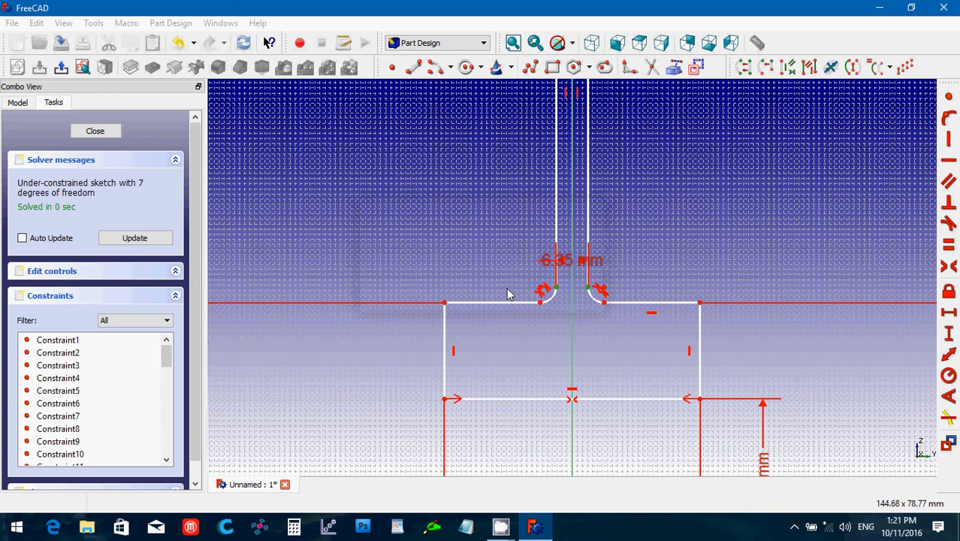
{"action": "left_click_drag", "start_coordinate": [570, 274], "coordinate": [535, 353]}
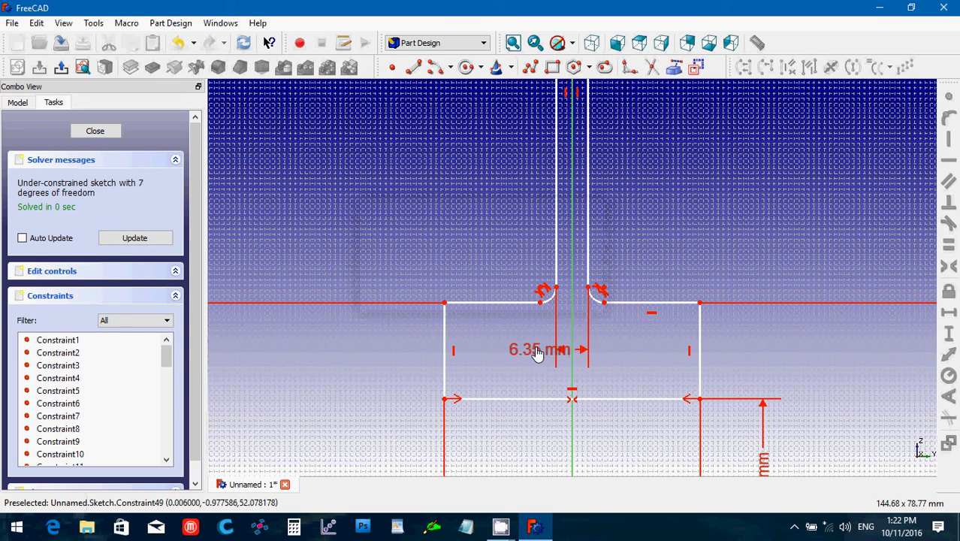
- Set the radius of the fillet between the web's right side and the hub to 6.35 mm
{"action": "left_click", "coordinate": [596, 299]}
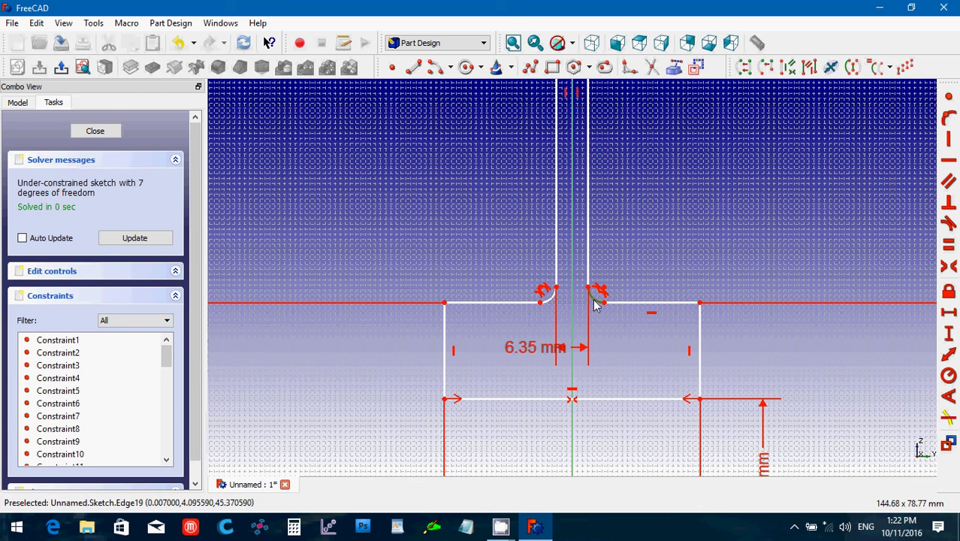
{"action": "left_click", "coordinate": [948, 376]}
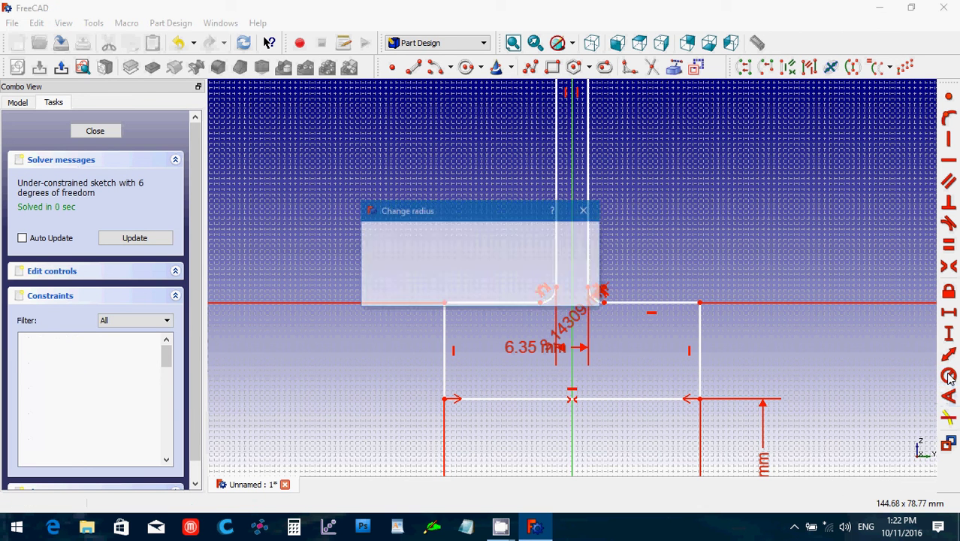
{"action": "type", "text": "6.35"}
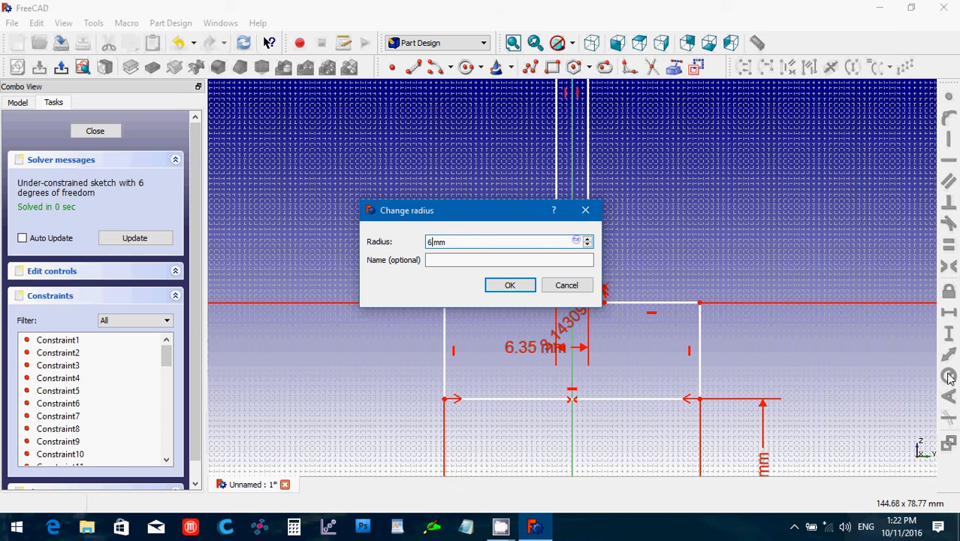
{"action": "key", "text": "Return"}
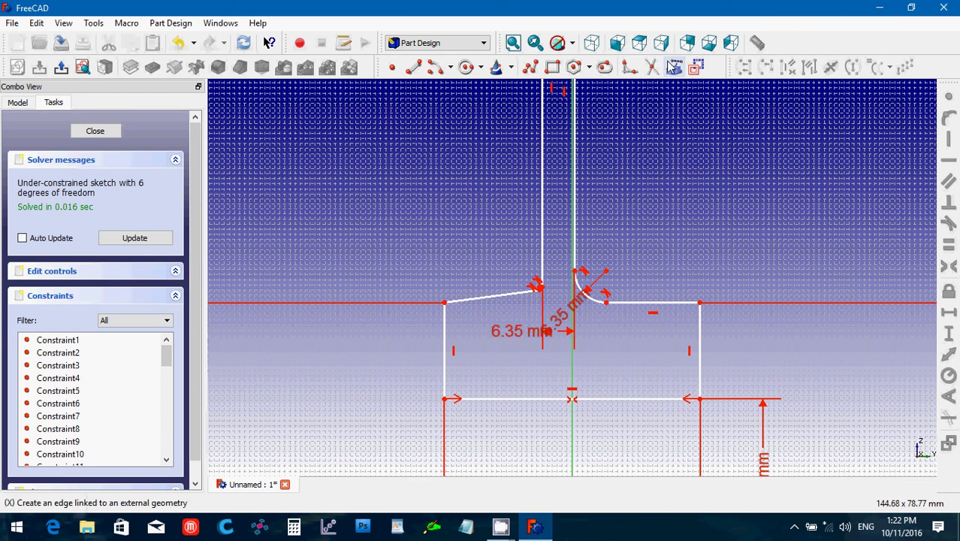
- Undo the last radius constraint on the fillet between the web's right side and the hub
{"action": "left_click", "coordinate": [540, 290]}
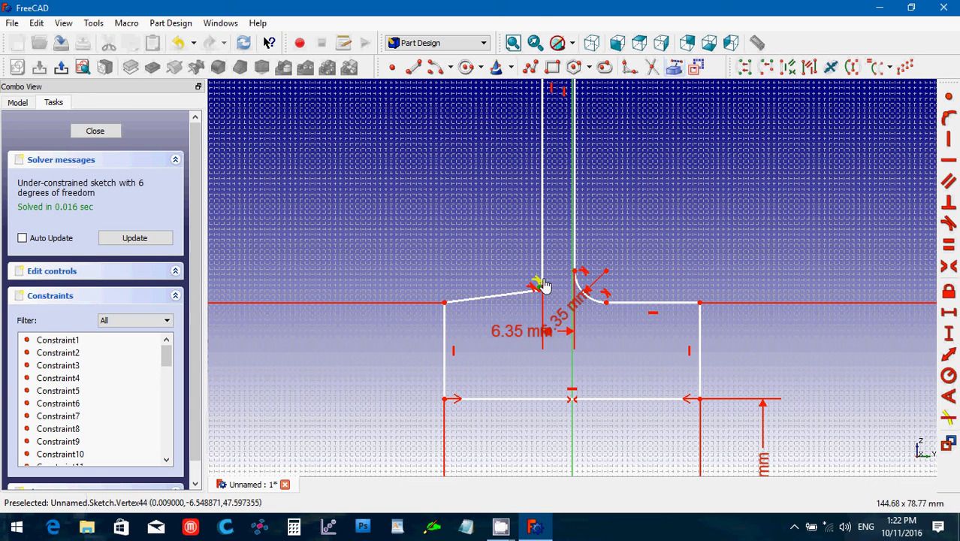
{"action": "left_click", "coordinate": [544, 287]}
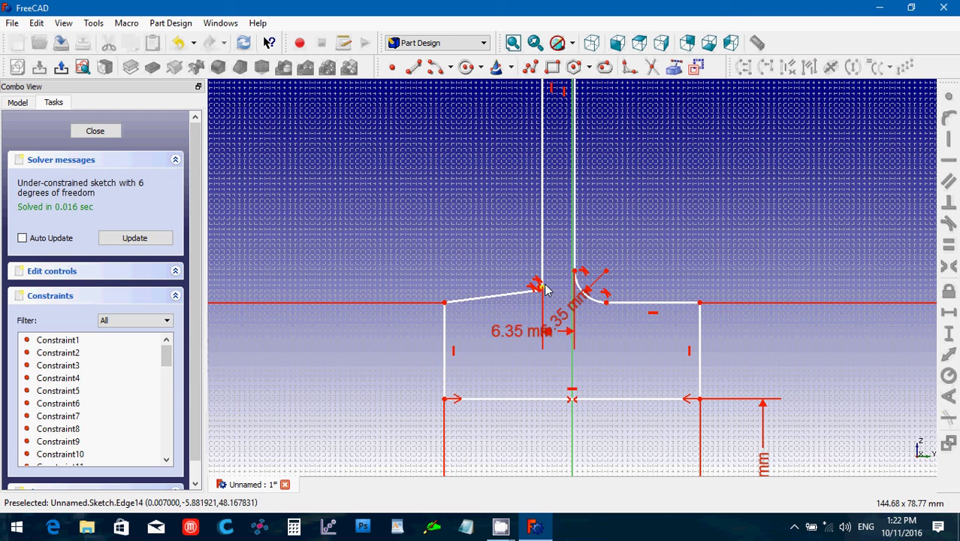
{"action": "key", "text": "ctrl+z"}
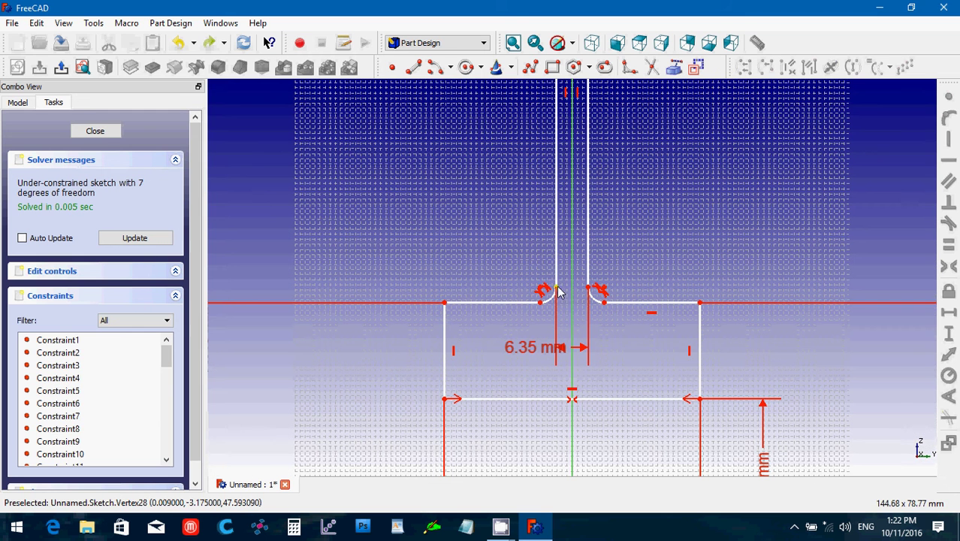
- Make the web's two lower endpoints above the hub fillets symmetric about the vertical sketch axis
{"action": "left_click", "coordinate": [558, 291]}
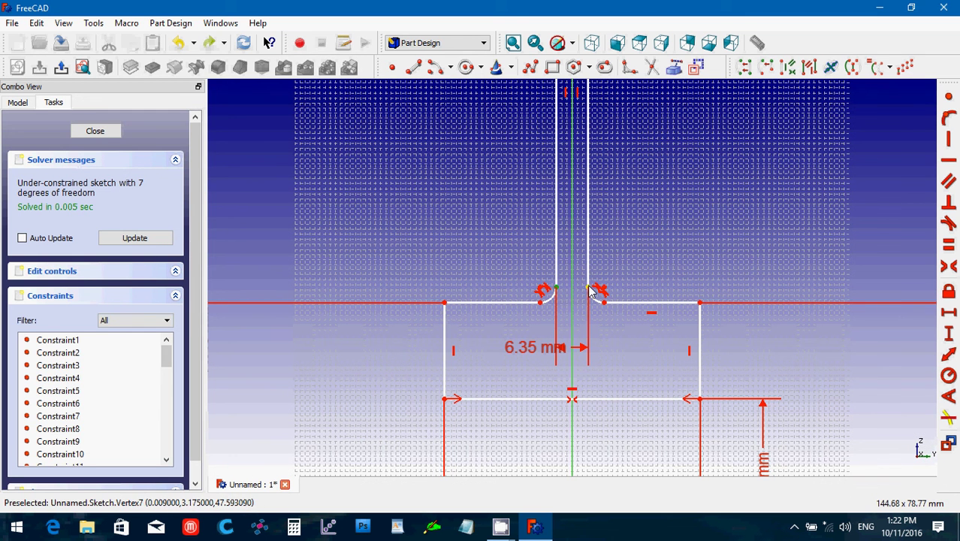
{"action": "left_click", "coordinate": [590, 290]}
{"action": "left_click", "coordinate": [571, 290]}
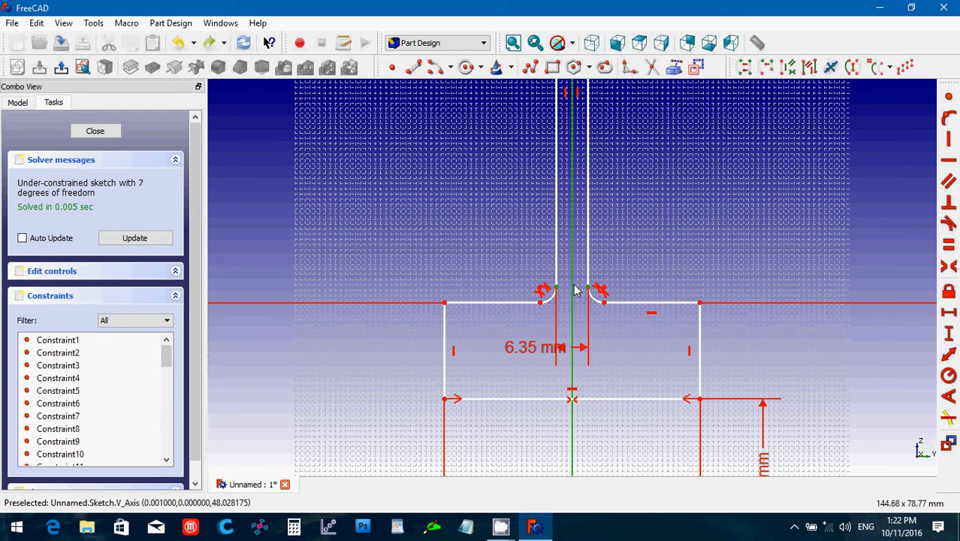
{"action": "left_click", "coordinate": [948, 269]}
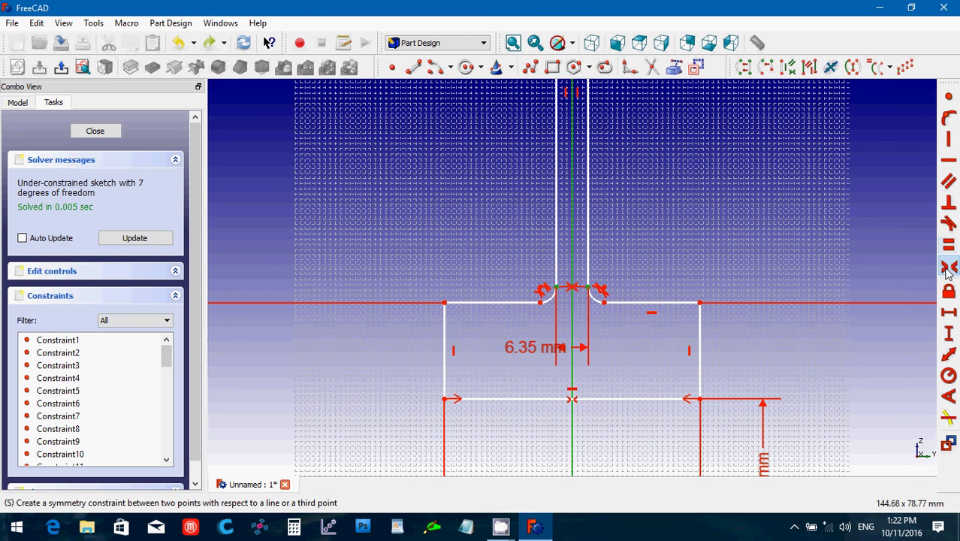
- Set the radius of the right web-to-hub fillet to 6.35 mm and constrain the hub's upper-left edge horizontal
{"action": "left_click", "coordinate": [601, 300]}
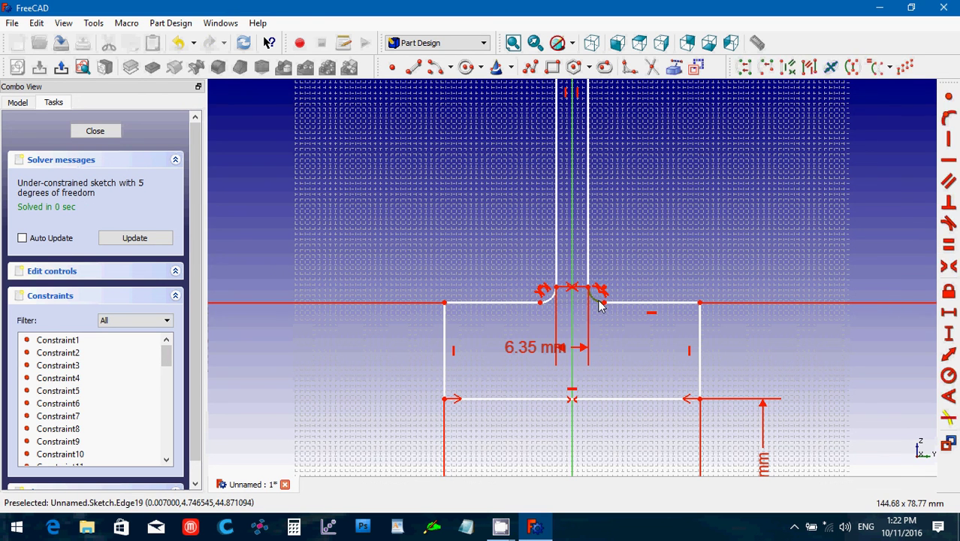
{"action": "left_click", "coordinate": [949, 376]}
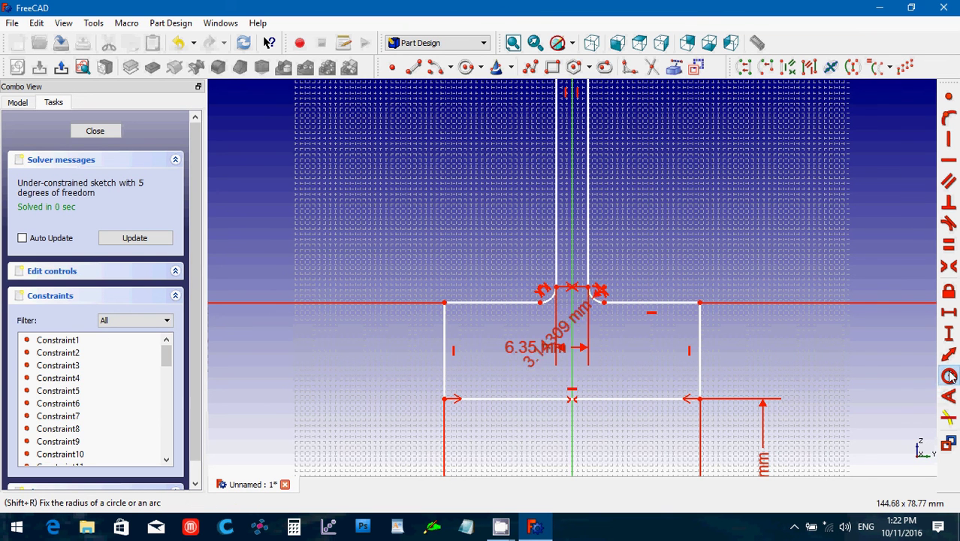
{"action": "type", "text": "6.35mm"}
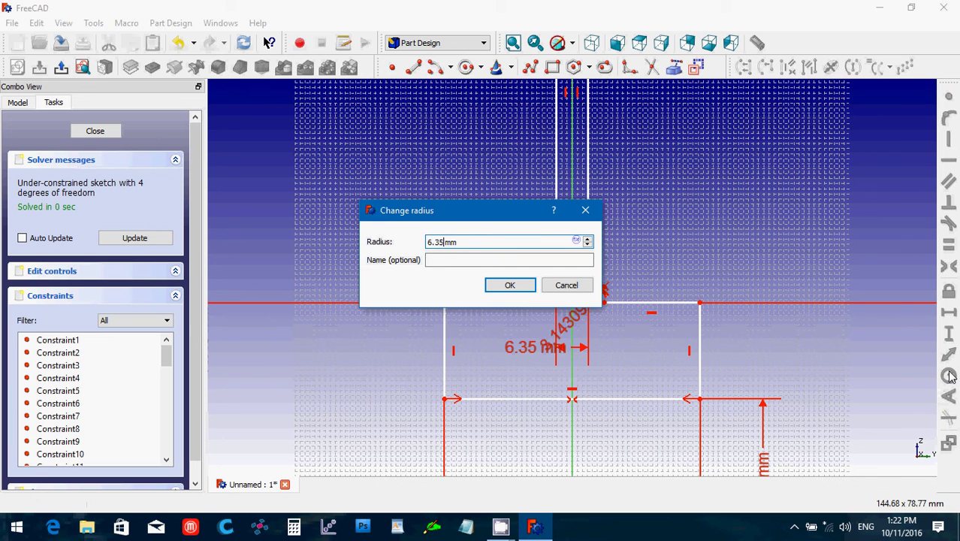
{"action": "key", "text": "Return"}
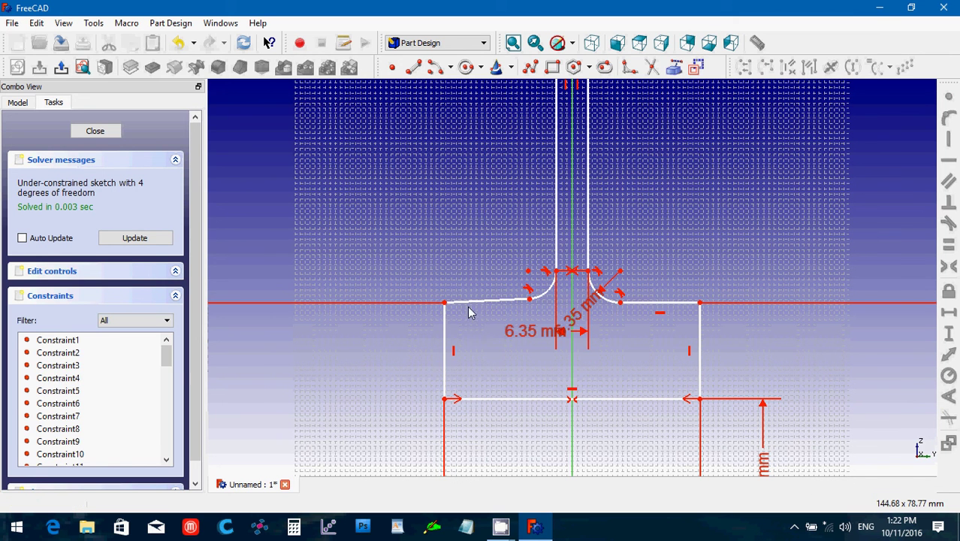
{"action": "left_click", "coordinate": [524, 301]}
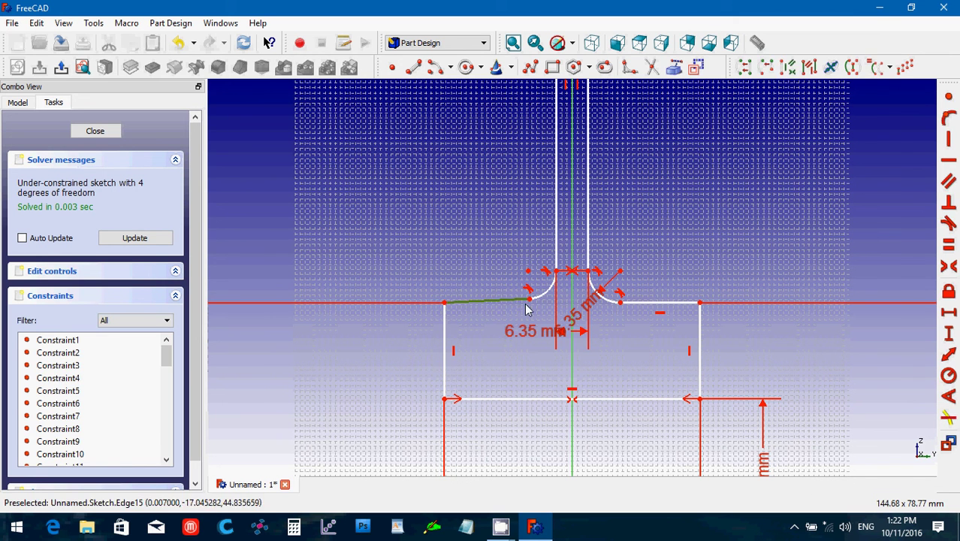
{"action": "left_click", "coordinate": [949, 162]}
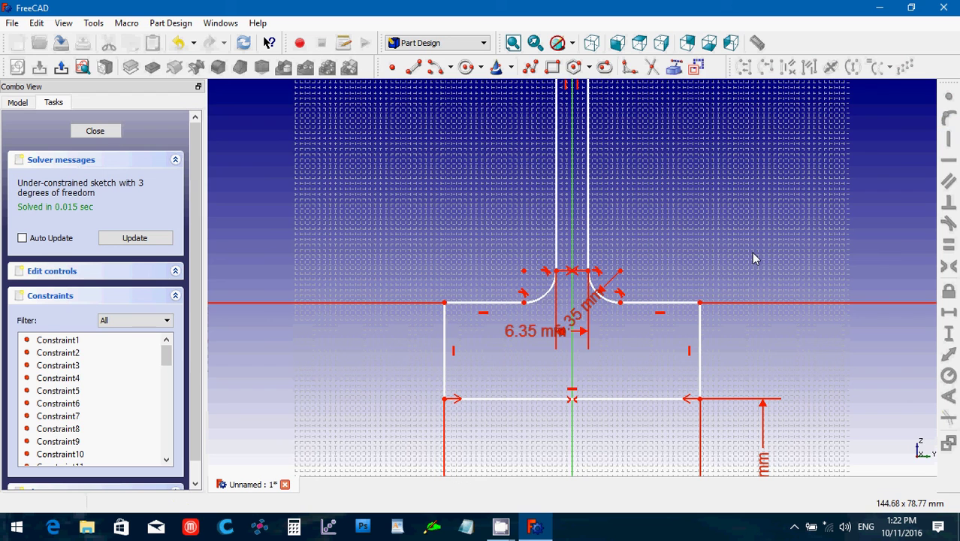
- Make the web's two upper endpoints below the rim fillets symmetric about the vertical sketch axis
{"action": "key", "text": "5"}
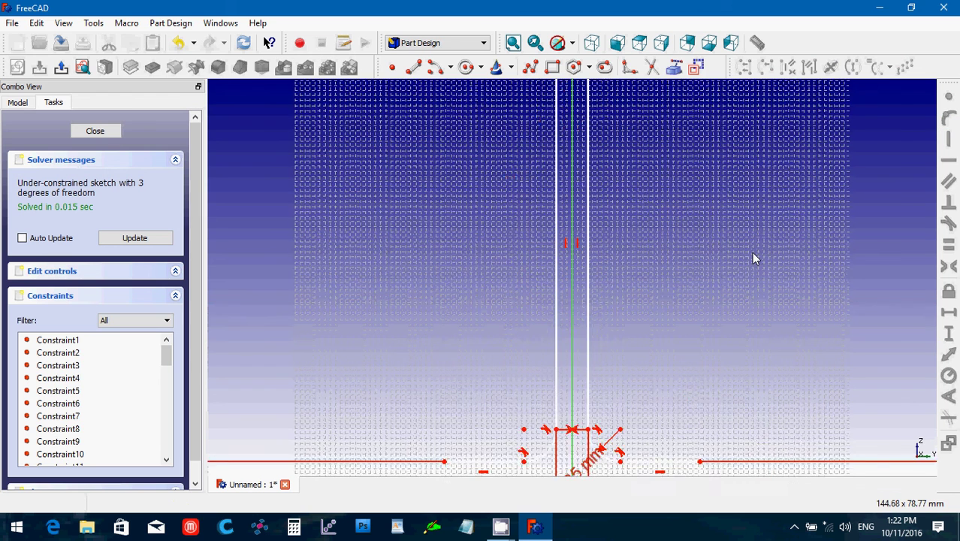
{"action": "key", "text": "Up"}
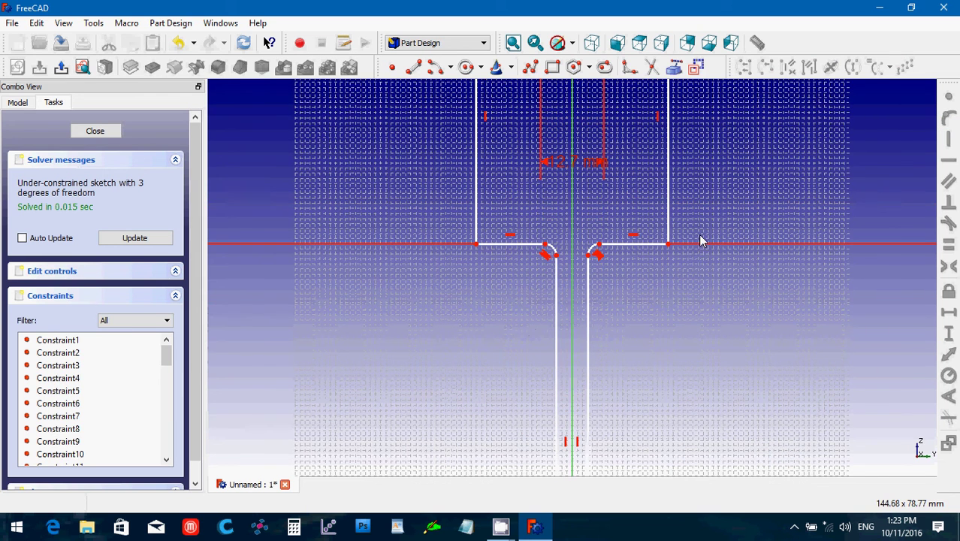
{"action": "left_click", "coordinate": [587, 256]}
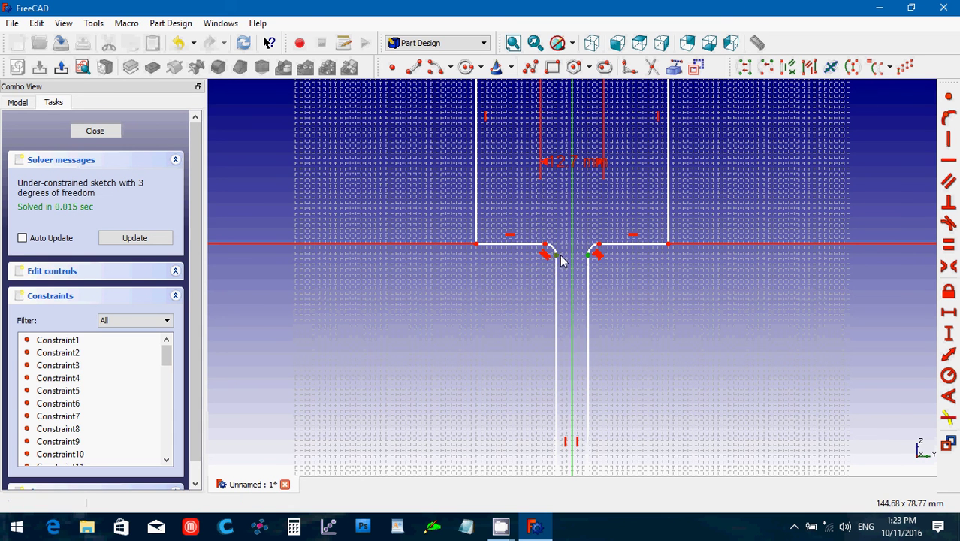
{"action": "left_click", "coordinate": [557, 256]}
{"action": "left_click", "coordinate": [574, 260]}
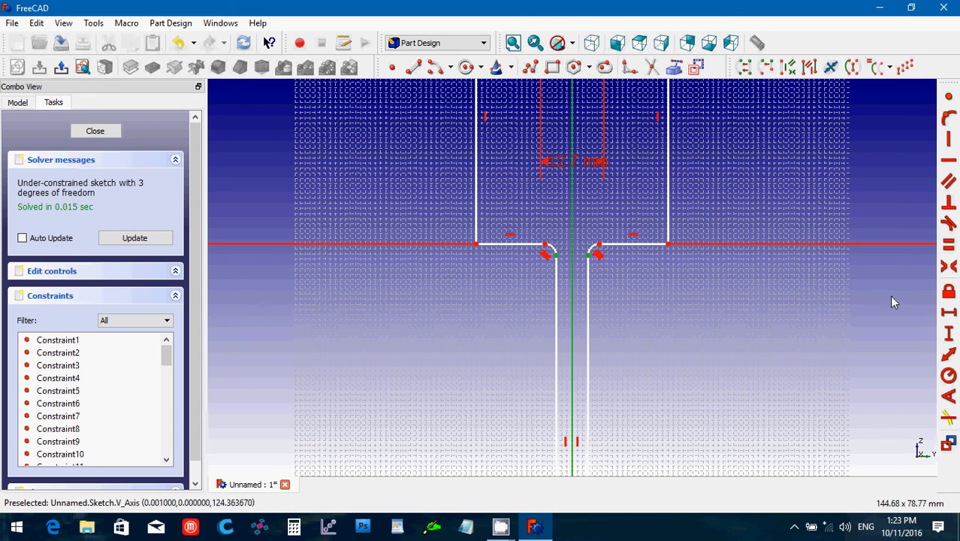
{"action": "left_click", "coordinate": [949, 268]}
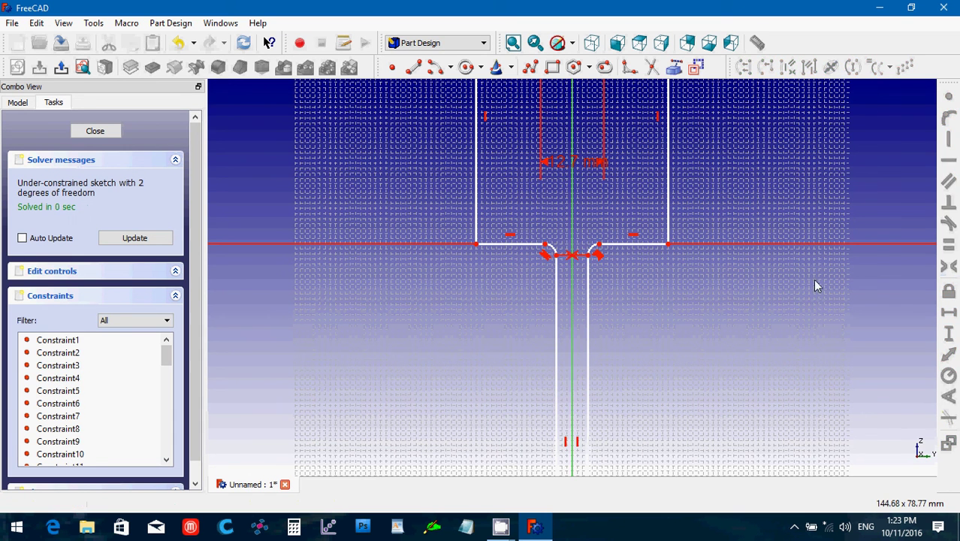
- Set the radius of the fillet between the web's right side and the rim to 6.35 mm
{"action": "left_click", "coordinate": [598, 247]}
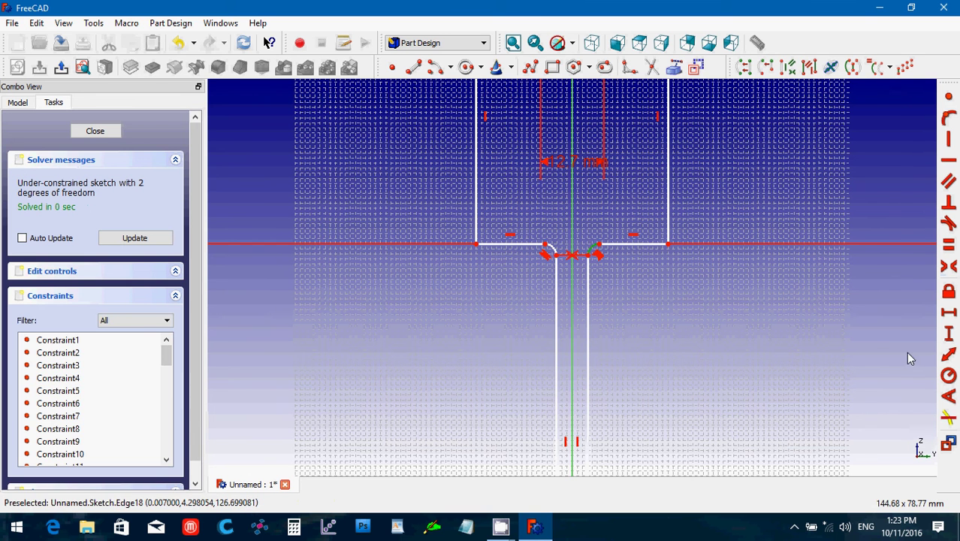
{"action": "left_click", "coordinate": [948, 375]}
{"action": "type", "text": "6.35"}
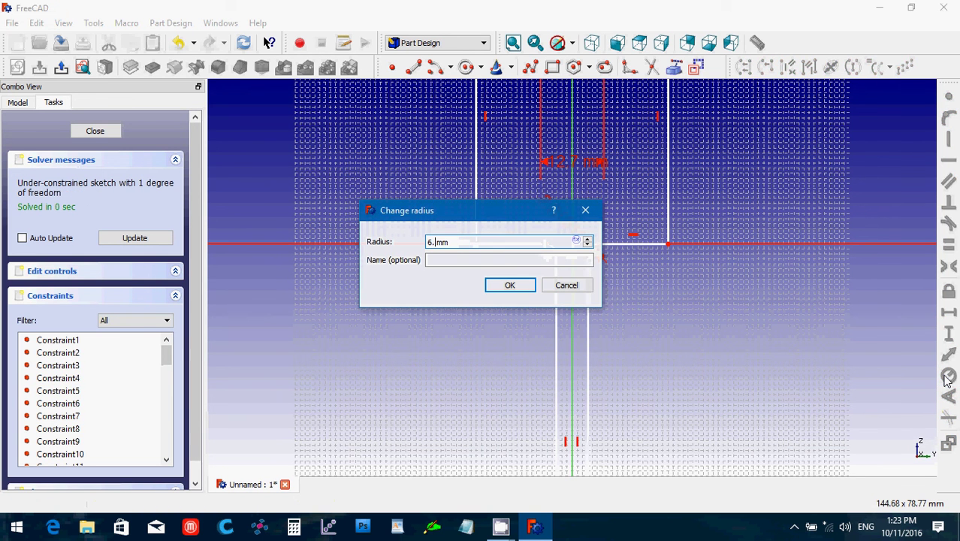
{"action": "key", "text": "Return"}
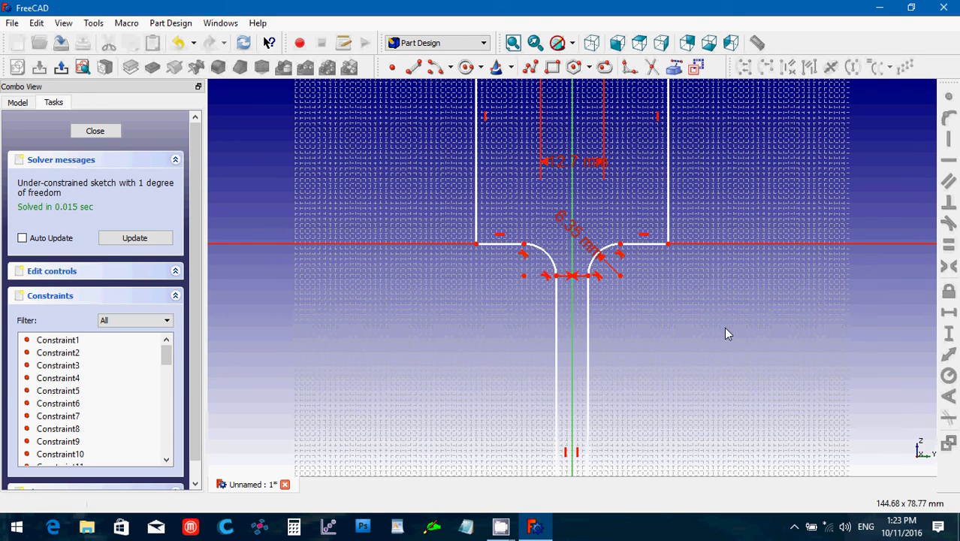
- Examine the whole pulley profile from the grooved rim down to the hub, including its dimensions and constraints
{"action": "scroll", "coordinate": [726, 334], "scroll_direction": "down", "scroll_amount": 2}
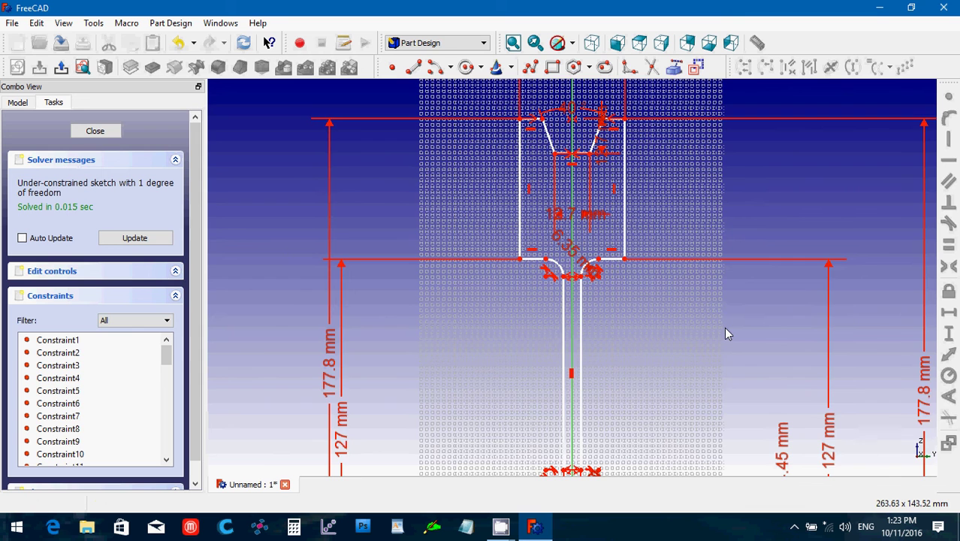
{"action": "key", "text": "Up"}
{"action": "key", "text": "Up"}
{"action": "key", "text": "Down"}
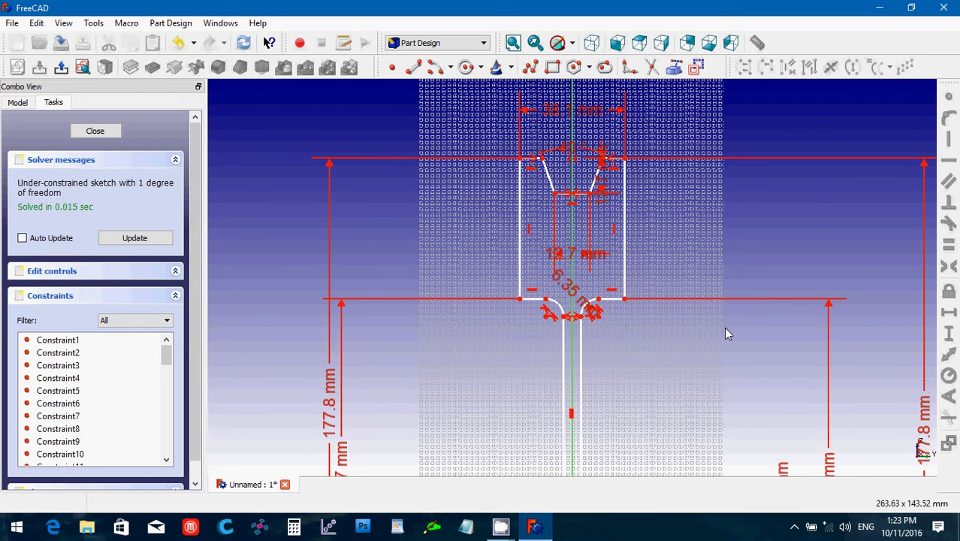
{"action": "key", "text": "Down"}
{"action": "key", "text": "Down"}
{"action": "key", "text": "Down"}
{"action": "scroll", "coordinate": [726, 334], "scroll_direction": "down", "scroll_amount": 1}
{"action": "key", "text": "Down"}
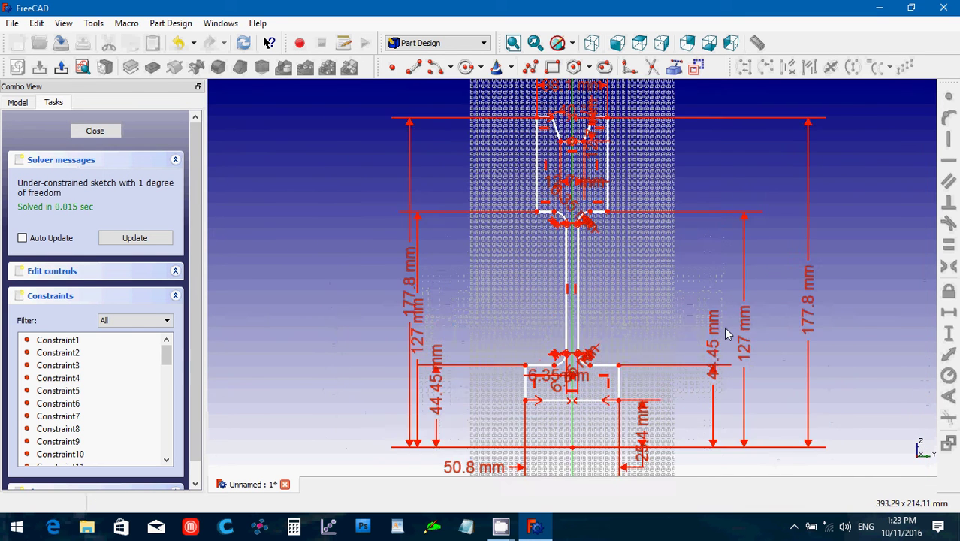
{"action": "key", "text": "Up"}
- Close the sketch and revolve the profile 360° about the horizontal sketch axis
{"action": "left_click", "coordinate": [92, 132]}
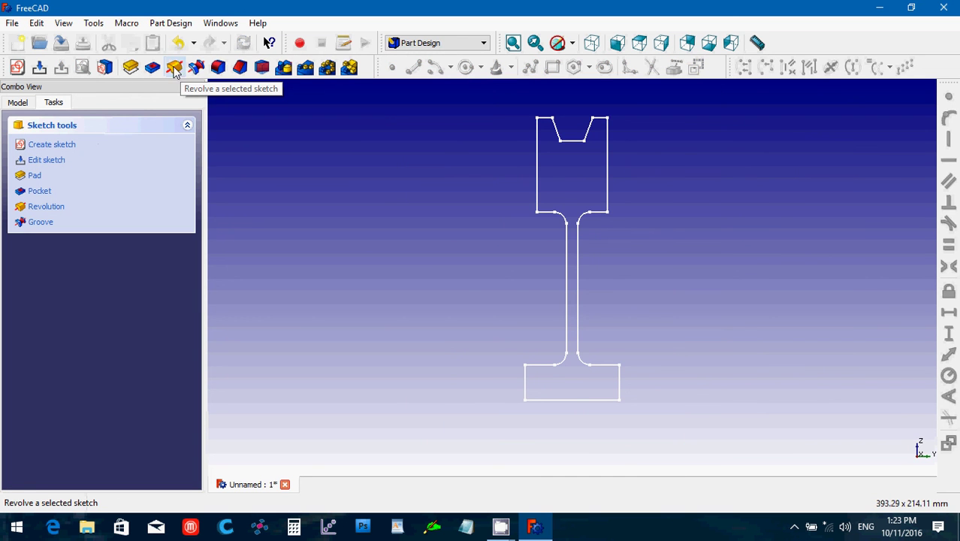
{"action": "left_click", "coordinate": [176, 68]}
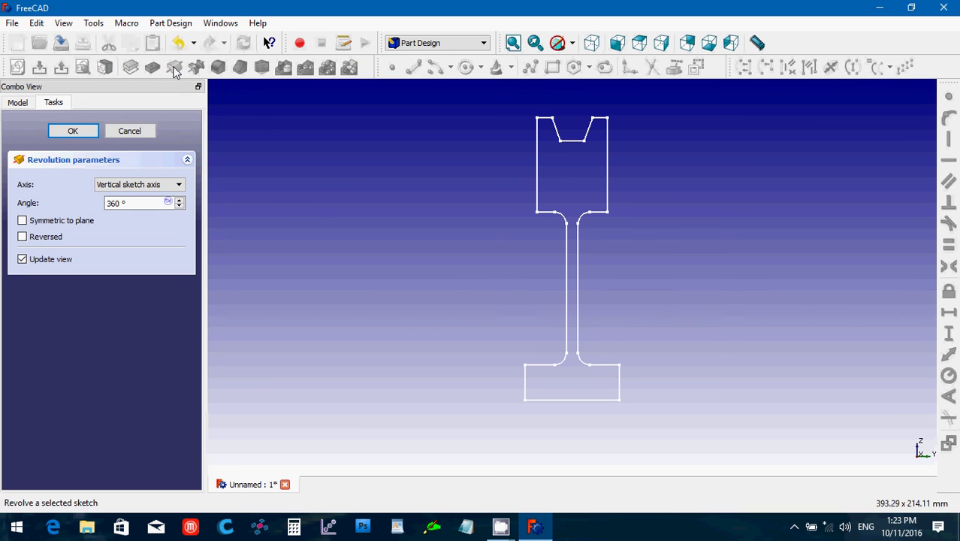
{"action": "left_click", "coordinate": [126, 185]}
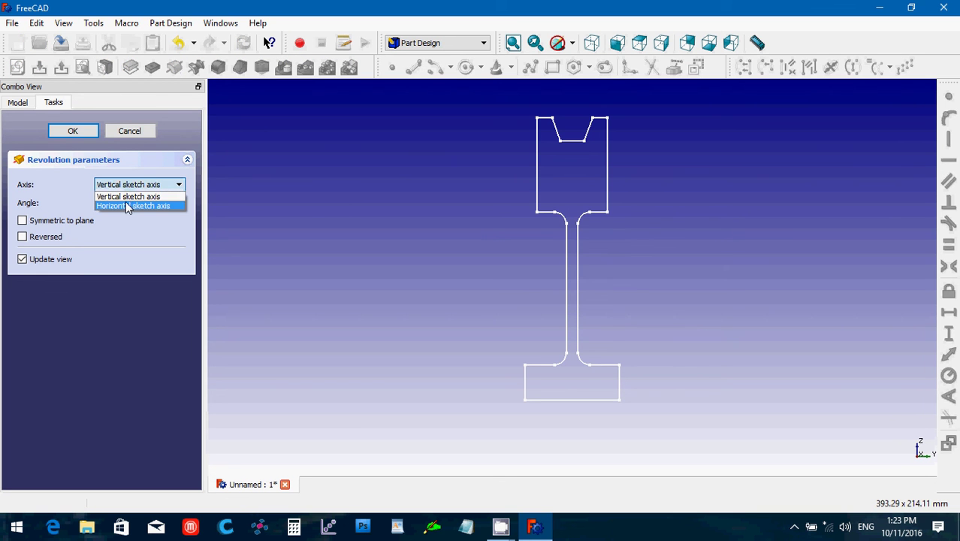
{"action": "left_click", "coordinate": [125, 205]}
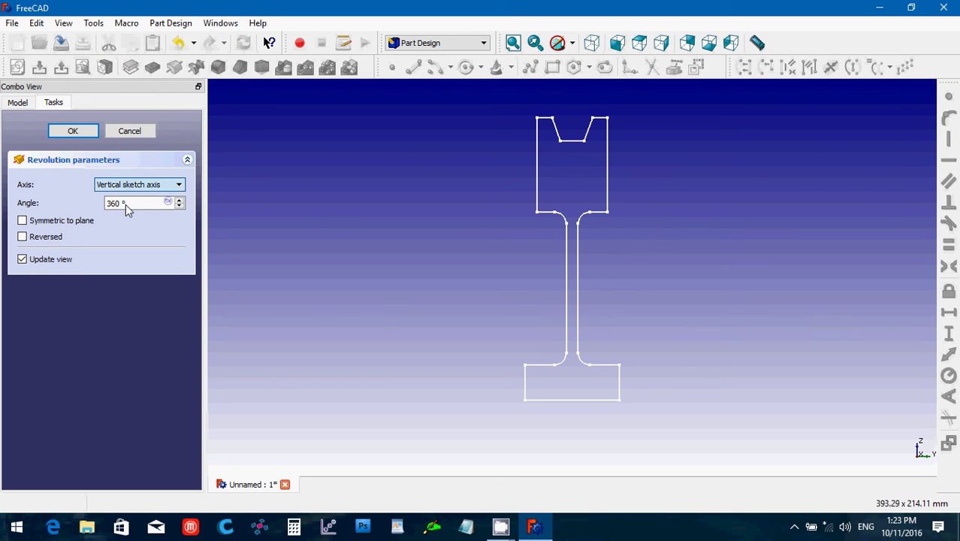
{"action": "left_click", "coordinate": [76, 131]}
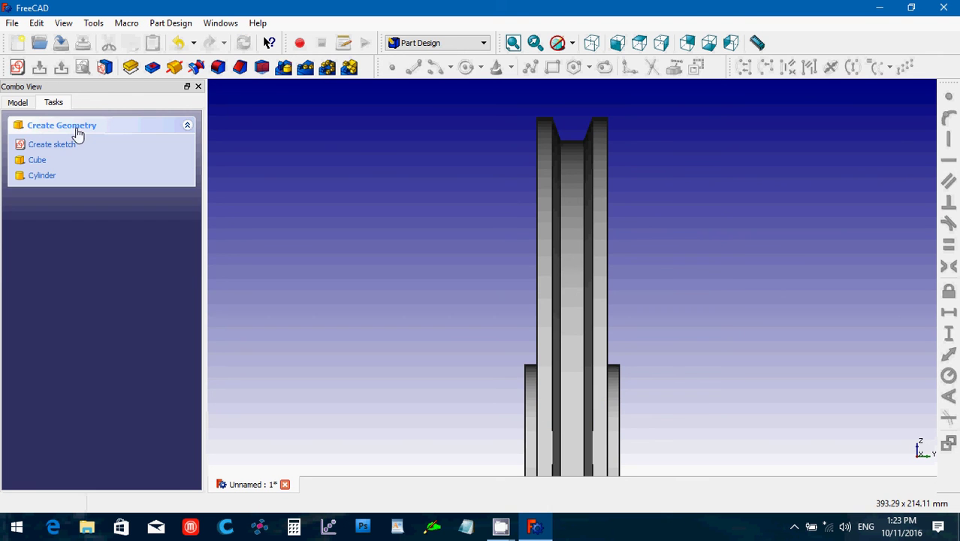
- Create a new sketch on the flat end face of the pulley's hub
{"action": "left_click", "coordinate": [16, 103]}
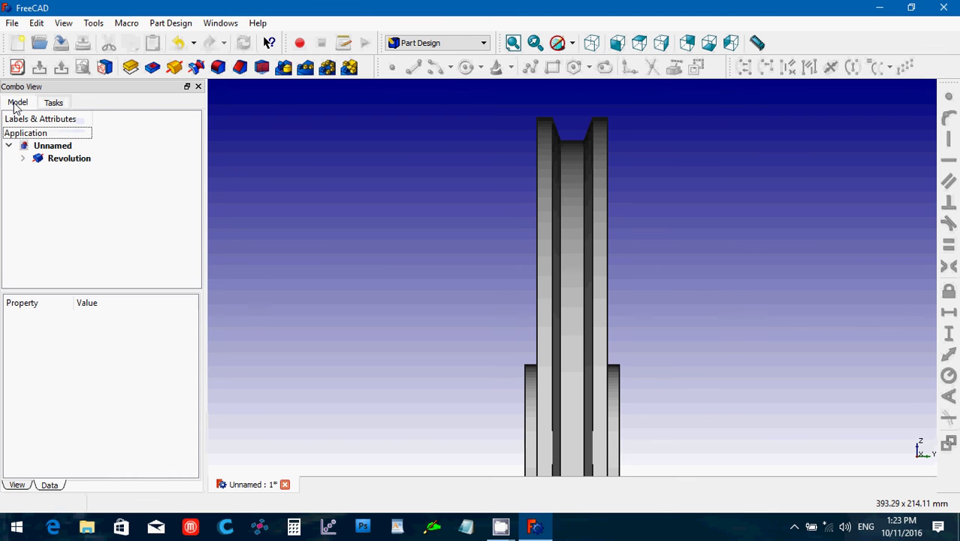
{"action": "middle_click_drag", "start_coordinate": [308, 242], "coordinate": [444, 264]}
{"action": "scroll", "coordinate": [432, 275], "scroll_direction": "down", "scroll_amount": 2}
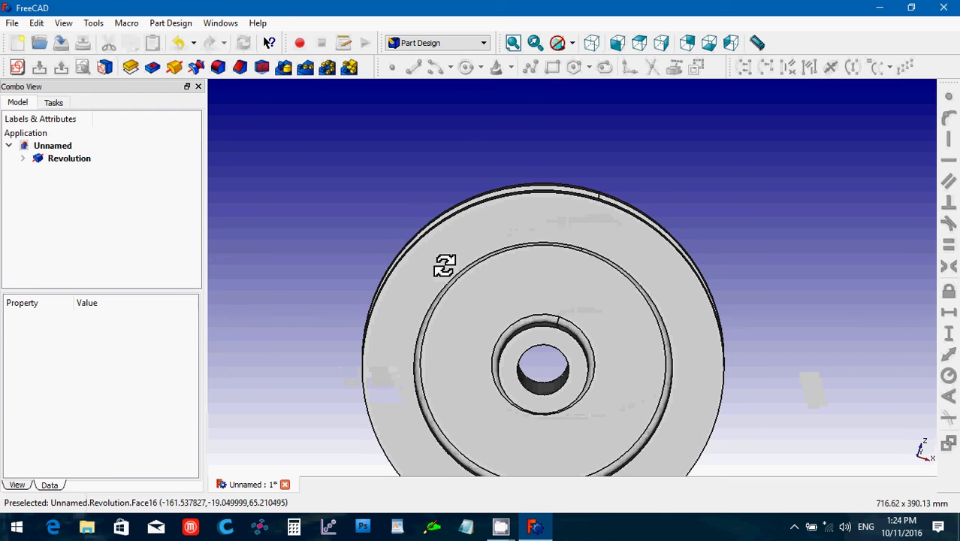
{"action": "left_click", "coordinate": [559, 348]}
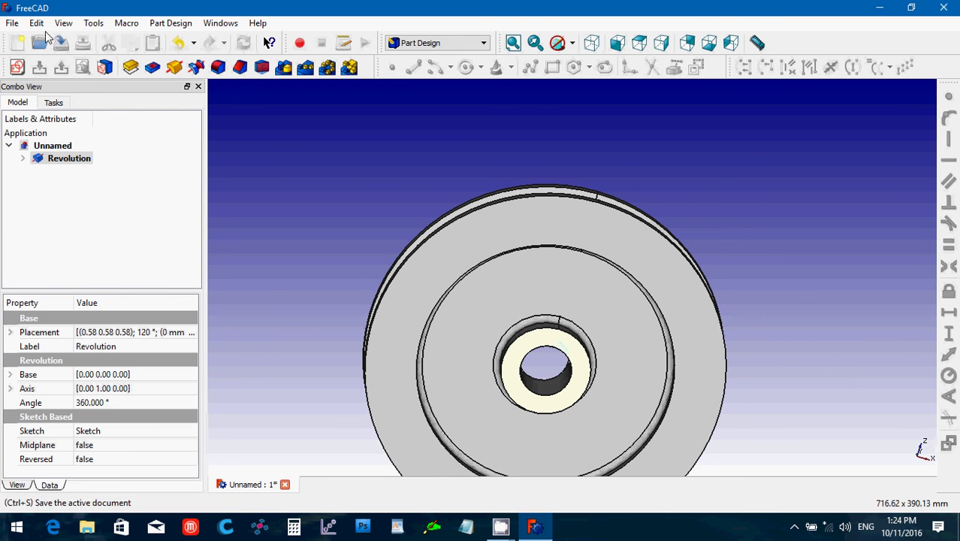
{"action": "left_click", "coordinate": [16, 67]}
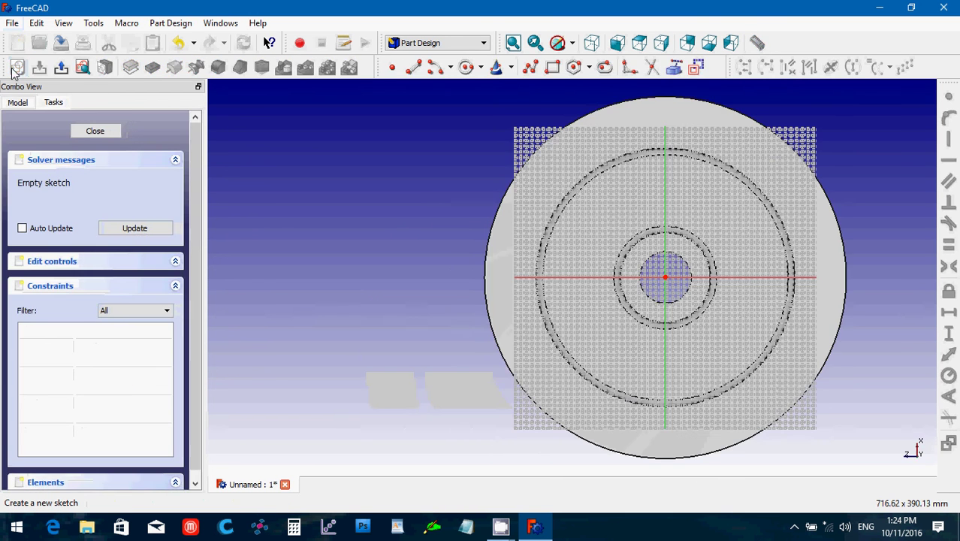
- Sketch a rectangle about 11.3 by 29.3 mm across the vertical axis, from above the hub bore down to the horizontal axis
{"action": "scroll", "coordinate": [367, 321], "scroll_direction": "up", "scroll_amount": 1}
{"action": "scroll", "coordinate": [367, 328], "scroll_direction": "up", "scroll_amount": 4}
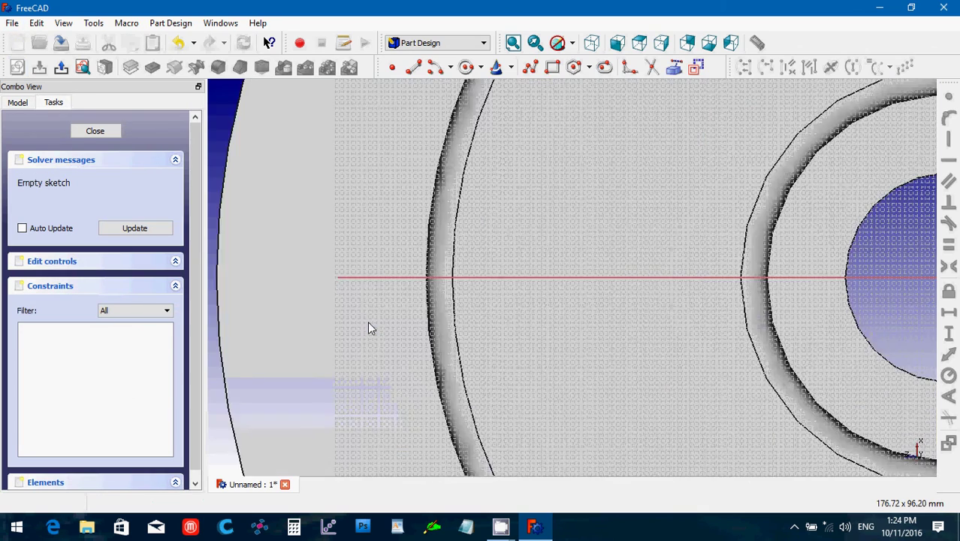
{"action": "key", "text": "Right"}
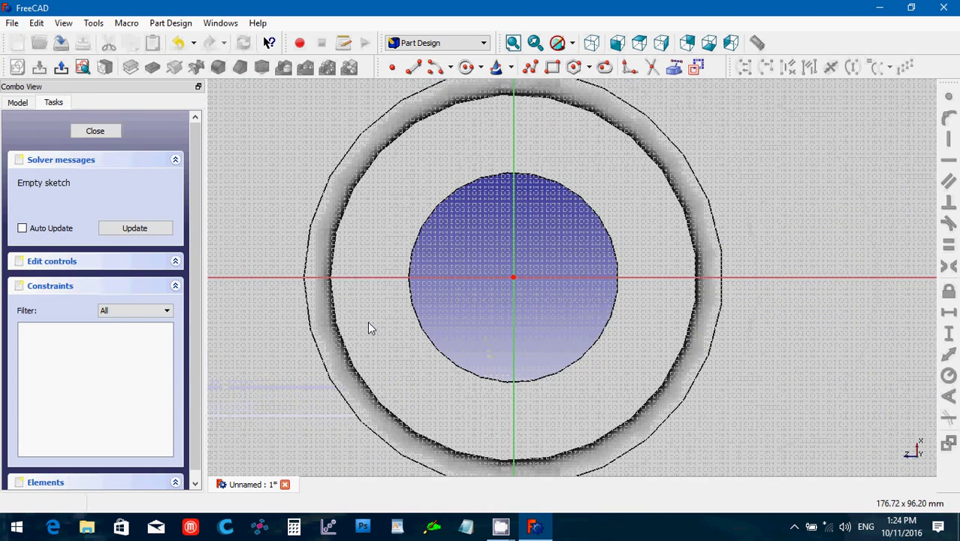
{"action": "left_click", "coordinate": [552, 67]}
{"action": "left_click", "coordinate": [494, 175]}
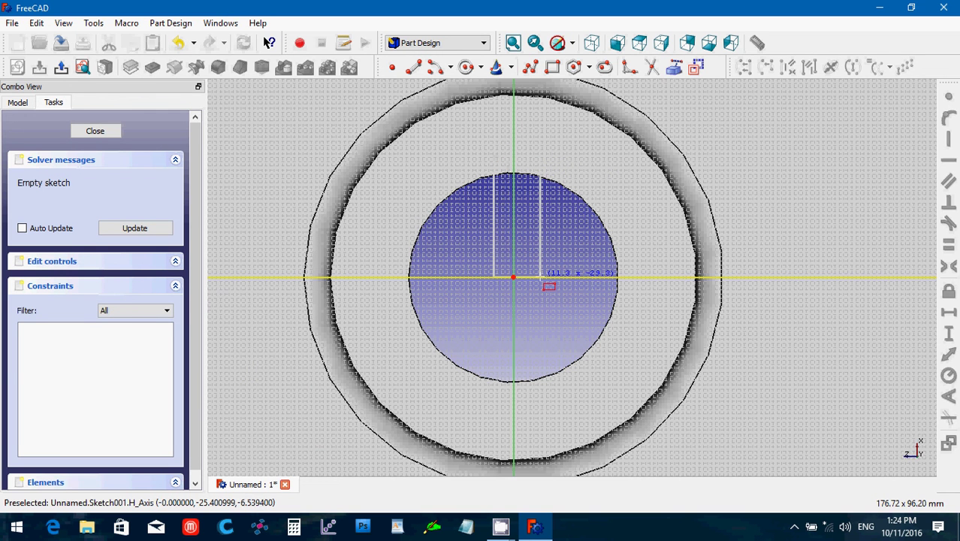
{"action": "left_click", "coordinate": [540, 277]}
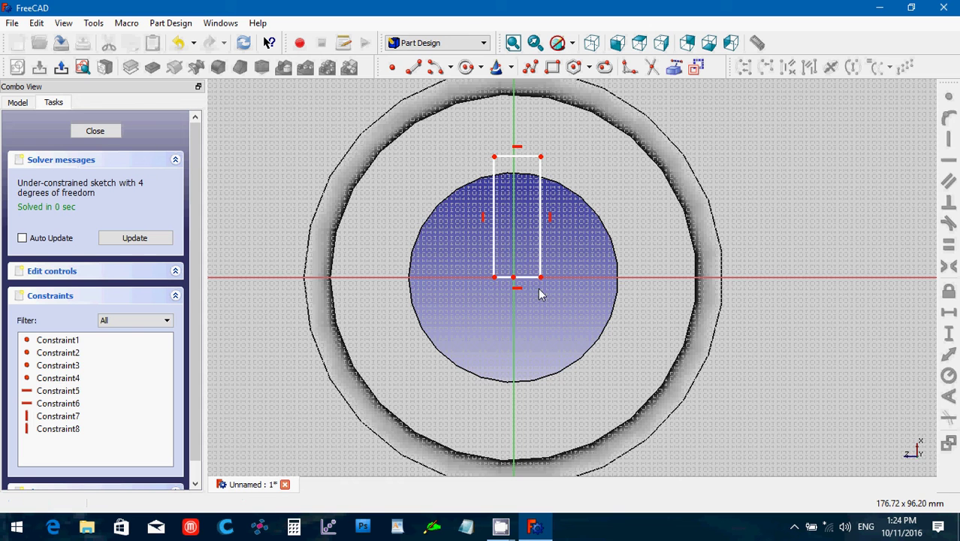
- Constrain the horizontal length of the rectangle's bottom edge to 6.35 mm
{"action": "left_click", "coordinate": [528, 283]}
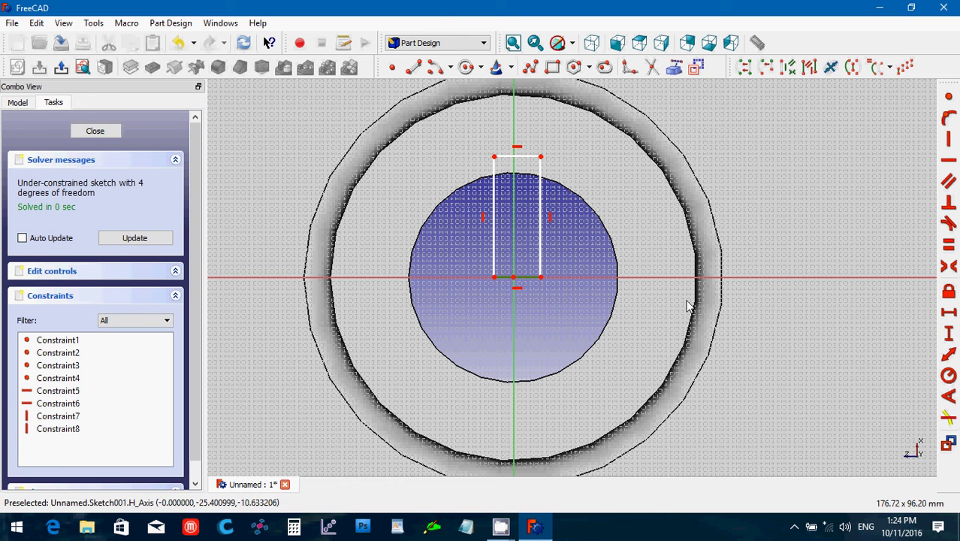
{"action": "left_click", "coordinate": [948, 319]}
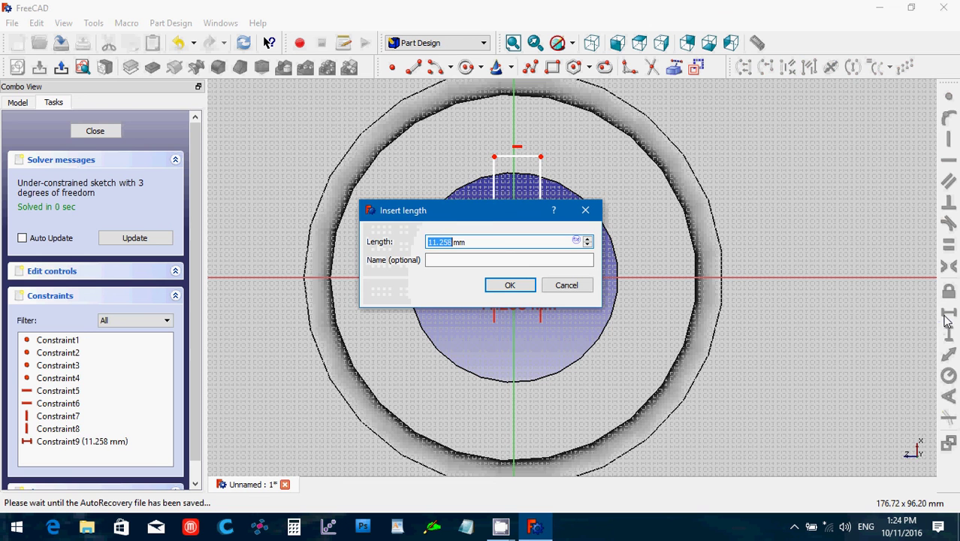
{"action": "type", "text": "6.35"}
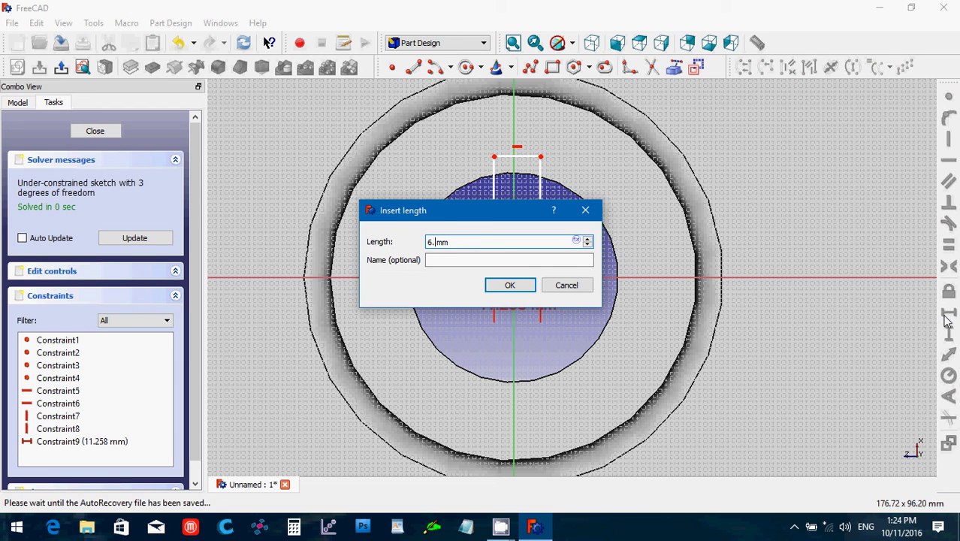
{"action": "key", "text": "Return"}
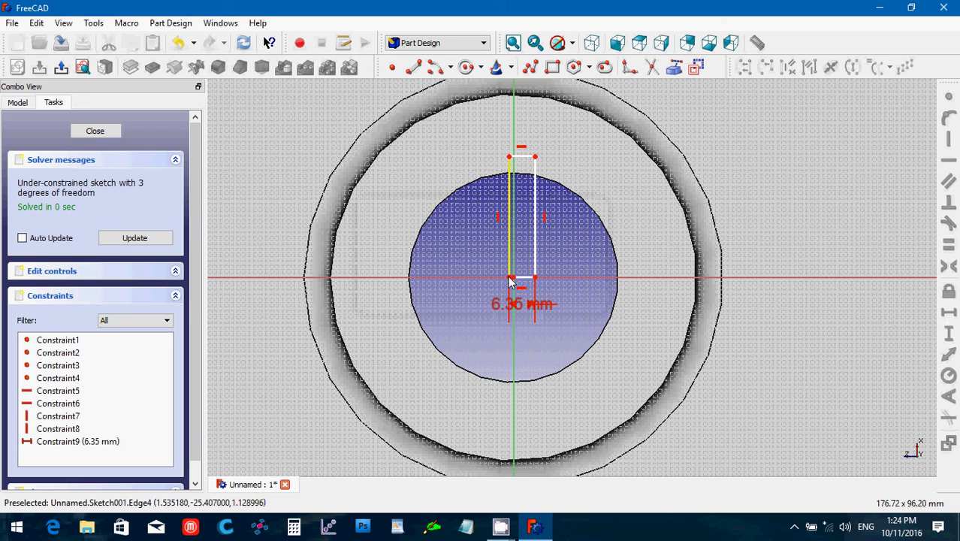
- Shift the rectangle roughly over the vertical axis and fix its lower-left corner onto the horizontal axis
{"action": "left_click_drag", "start_coordinate": [510, 284], "coordinate": [501, 285]}
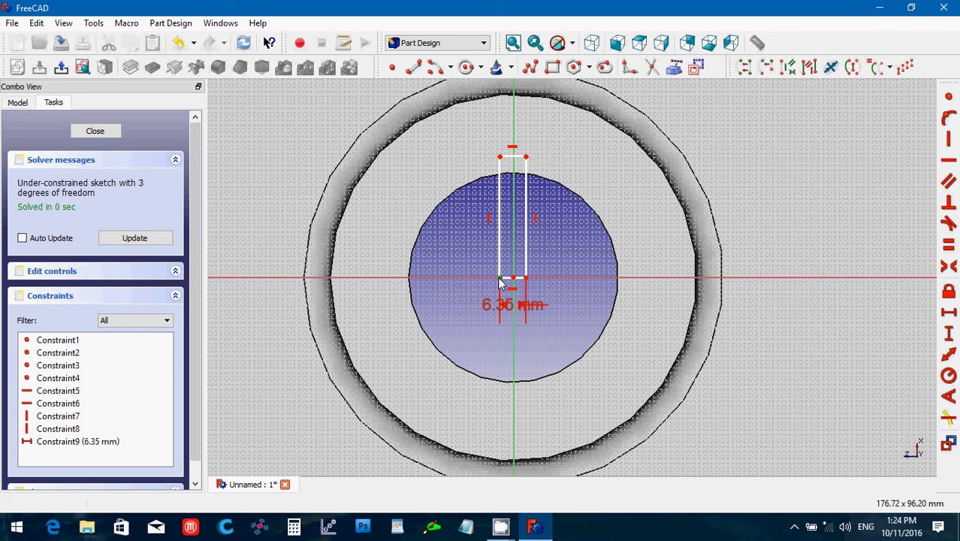
{"action": "left_click", "coordinate": [490, 279]}
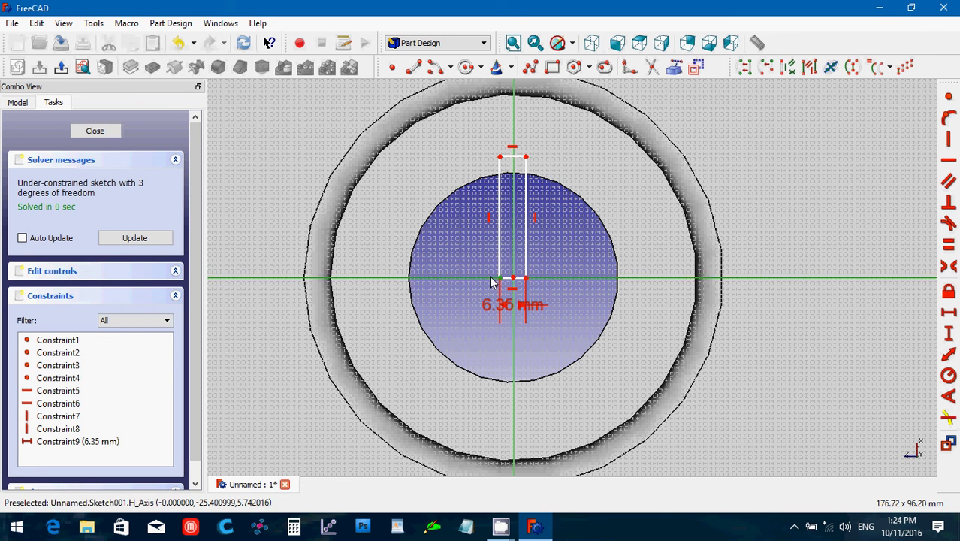
{"action": "left_click", "coordinate": [948, 120]}
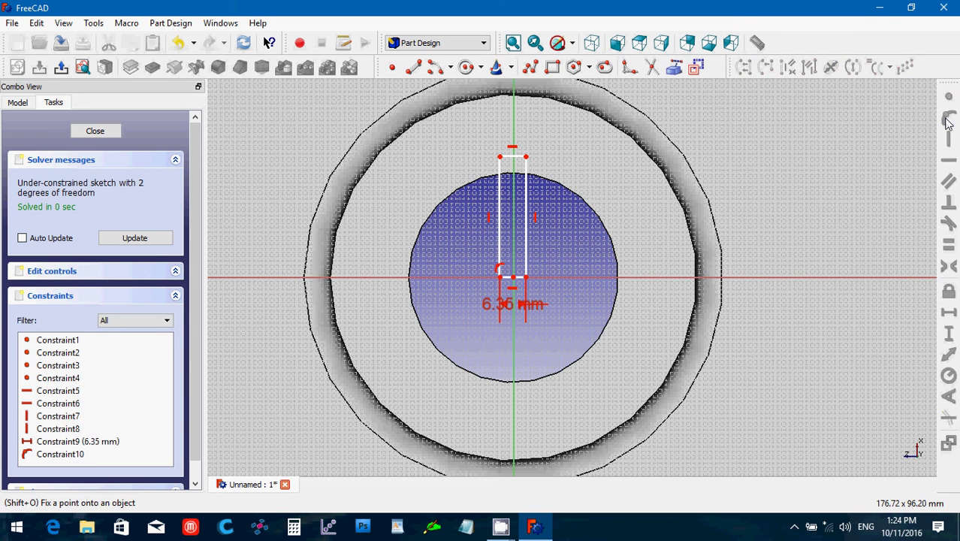
- Make the rectangle's two bottom corners symmetric about the vertical axis
{"action": "left_click", "coordinate": [499, 279]}
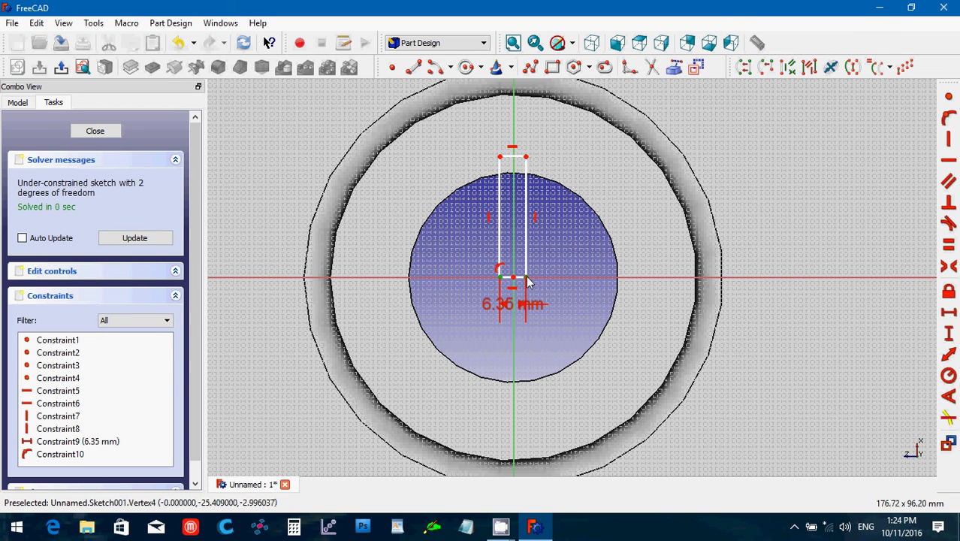
{"action": "left_click", "coordinate": [525, 279]}
{"action": "left_click", "coordinate": [511, 324]}
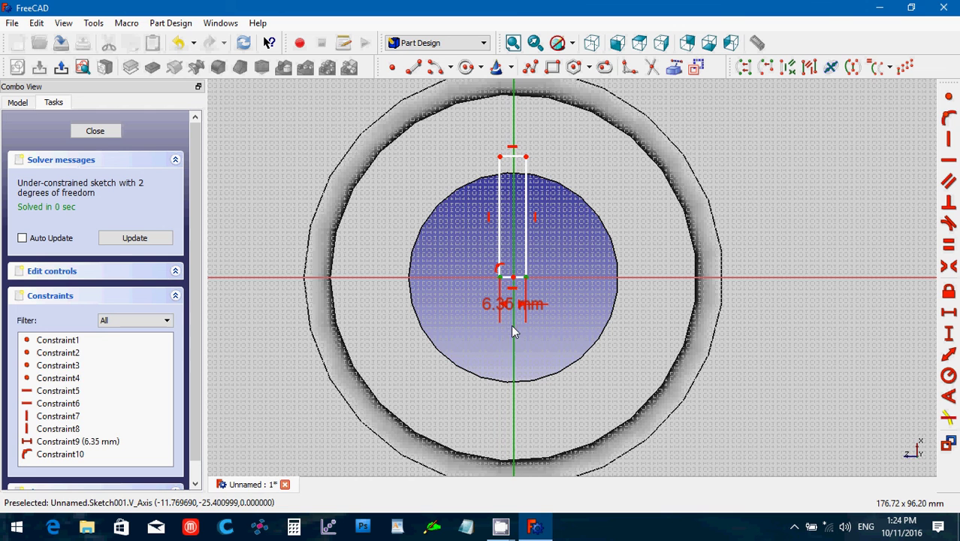
{"action": "left_click", "coordinate": [948, 267]}
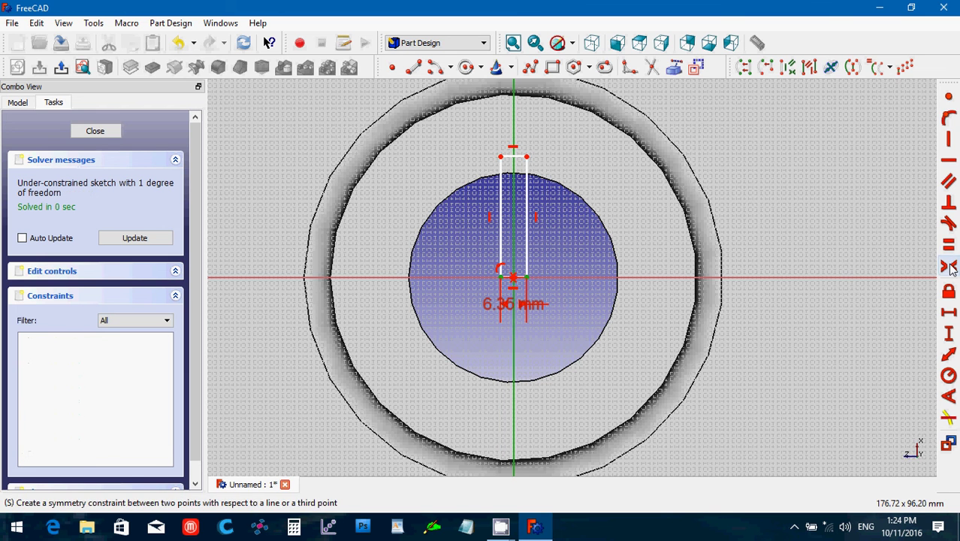
- Constrain the vertical length of the rectangle's right side to 15.24 mm
{"action": "left_click", "coordinate": [530, 202]}
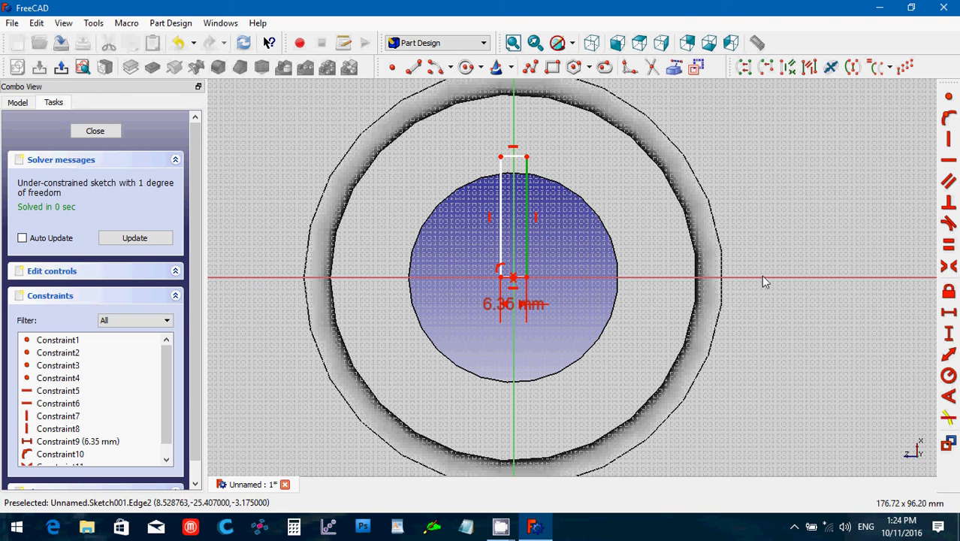
{"action": "left_click", "coordinate": [949, 338]}
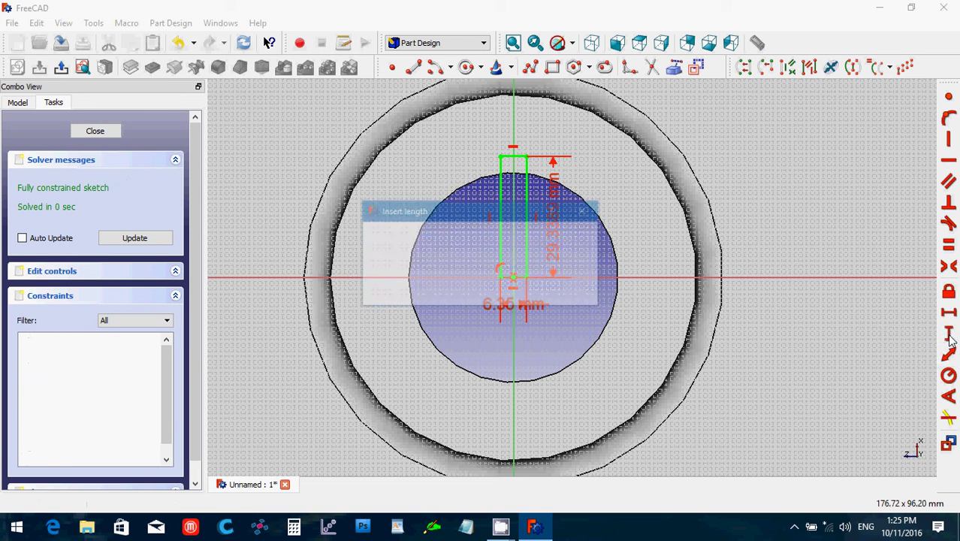
{"action": "type", "text": "15.24"}
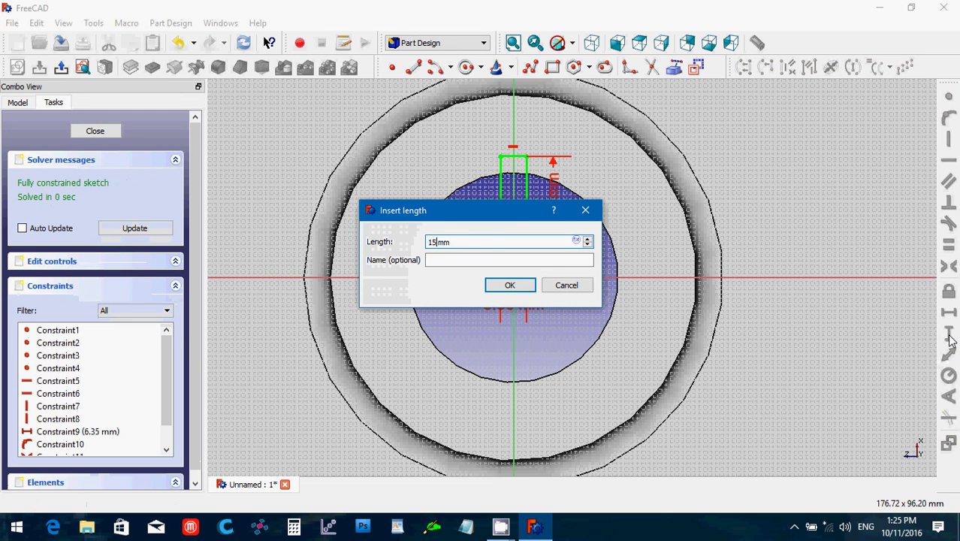
{"action": "key", "text": "Return"}
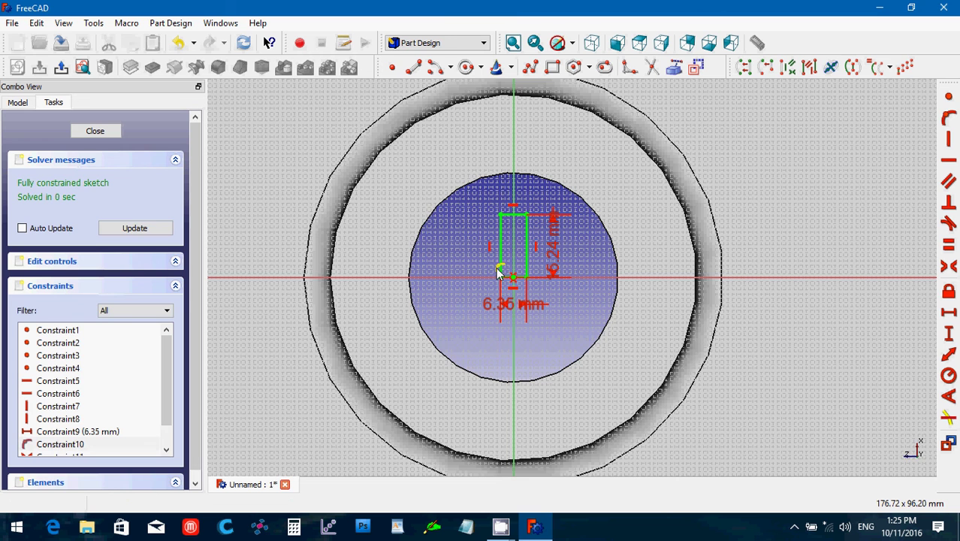
- Delete the point-on-object constraint at the lower-left corner and move the rectangle up across the upper edge of the bore
{"action": "key", "text": "Delete"}
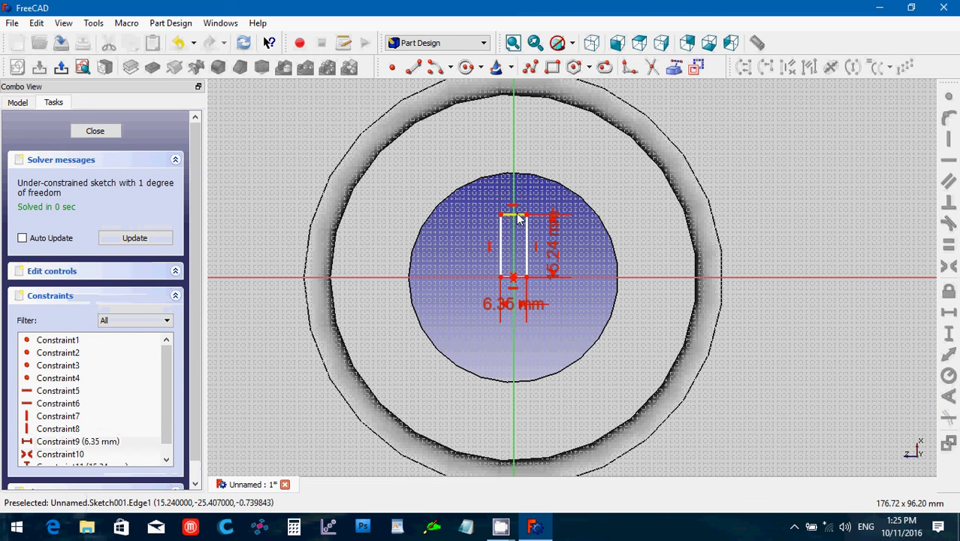
{"action": "left_click_drag", "start_coordinate": [518, 218], "coordinate": [528, 141]}
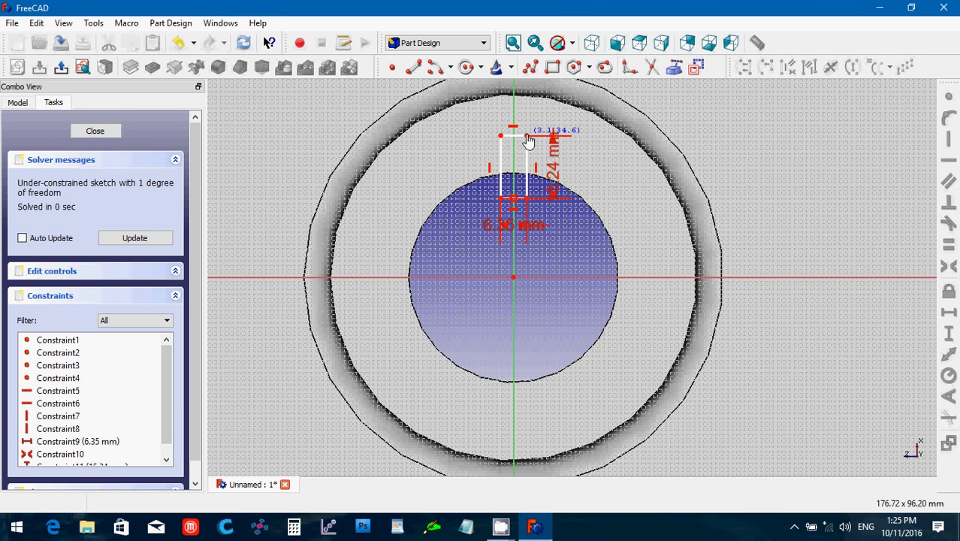
{"action": "left_click_drag", "start_coordinate": [528, 140], "coordinate": [528, 135]}
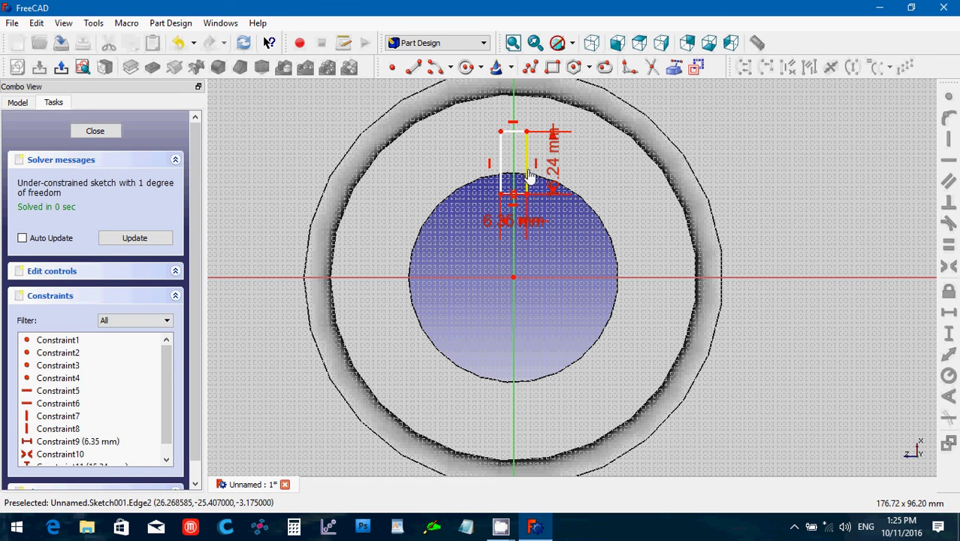
{"action": "left_click_drag", "start_coordinate": [528, 175], "coordinate": [529, 184]}
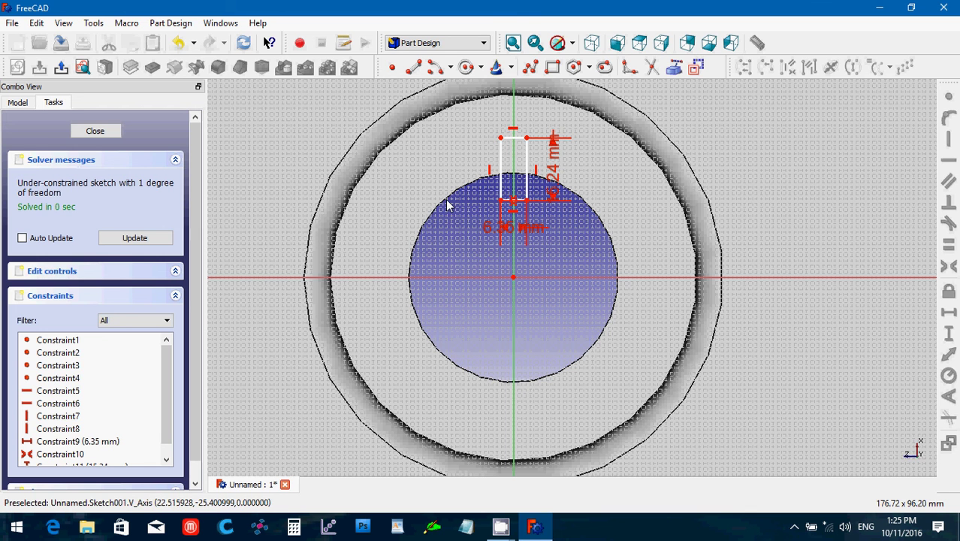
- Close the sketch and cut it as a pocket of type Through all to form the hub's keyway
{"action": "left_click", "coordinate": [93, 132]}
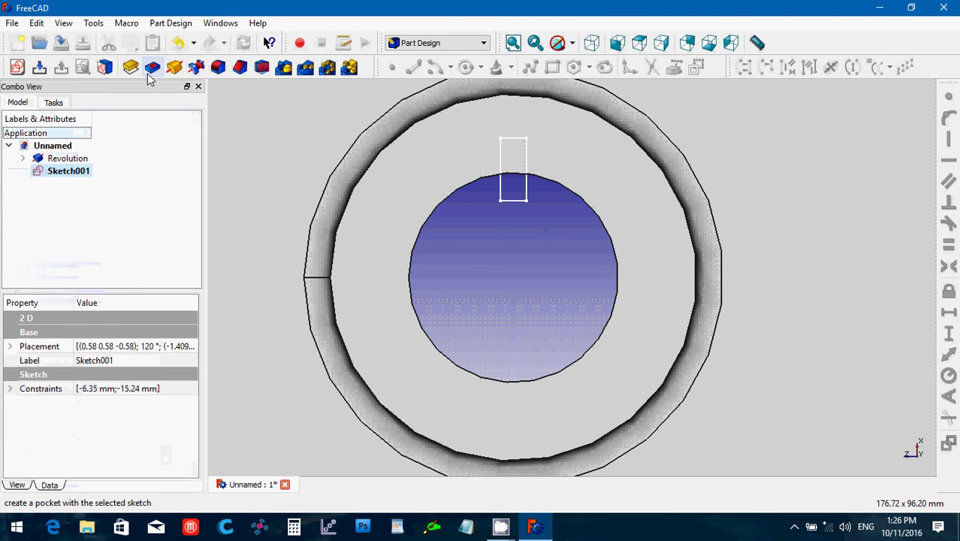
{"action": "left_click", "coordinate": [152, 69]}
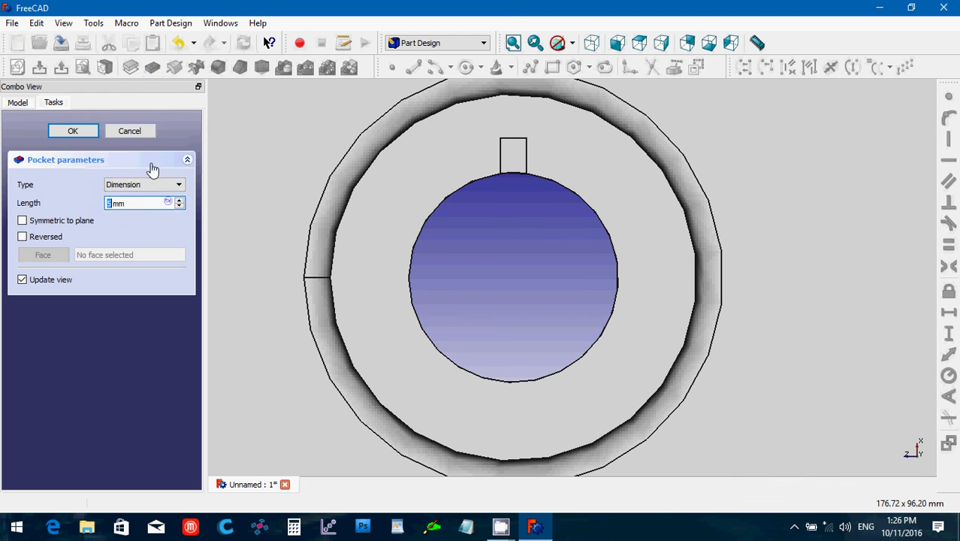
{"action": "left_click", "coordinate": [140, 185]}
{"action": "left_click", "coordinate": [138, 205]}
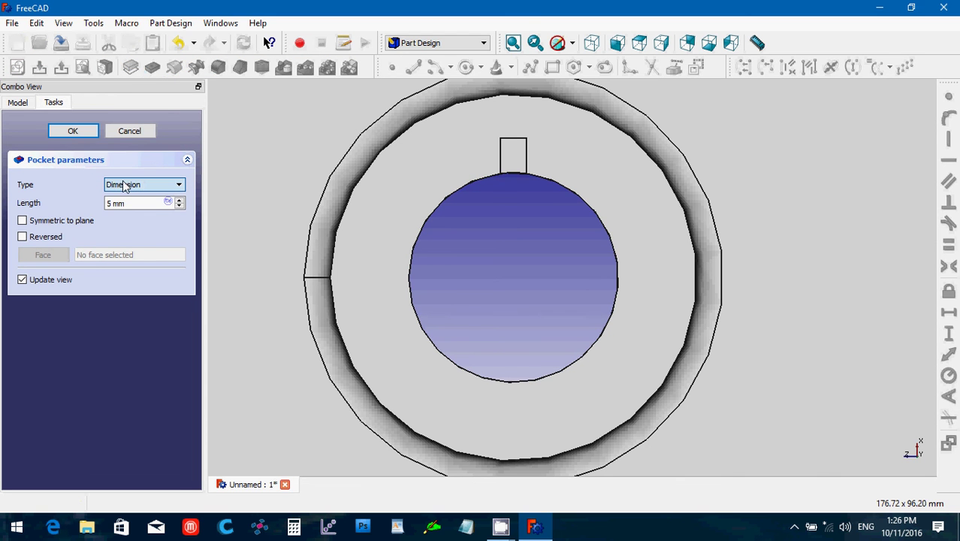
{"action": "left_click", "coordinate": [126, 185]}
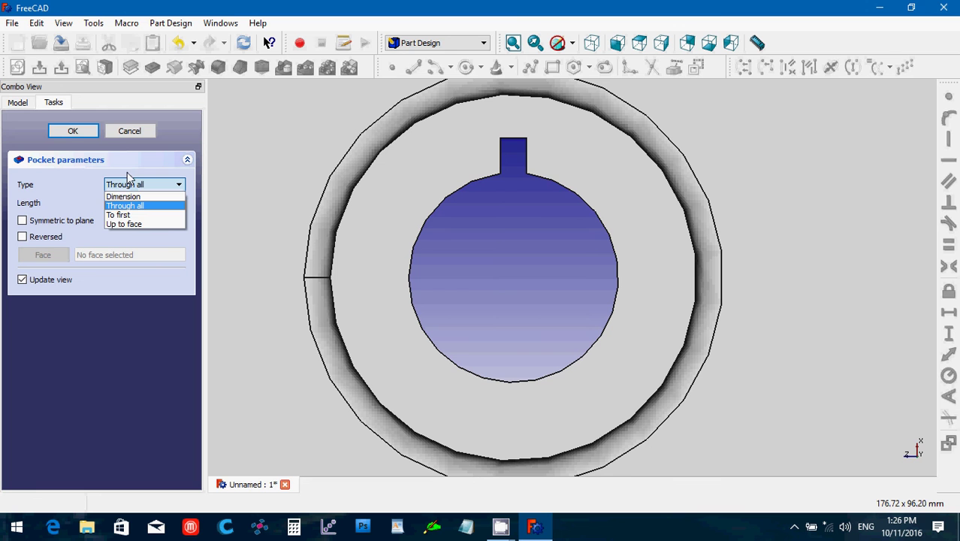
{"action": "left_click", "coordinate": [81, 133]}
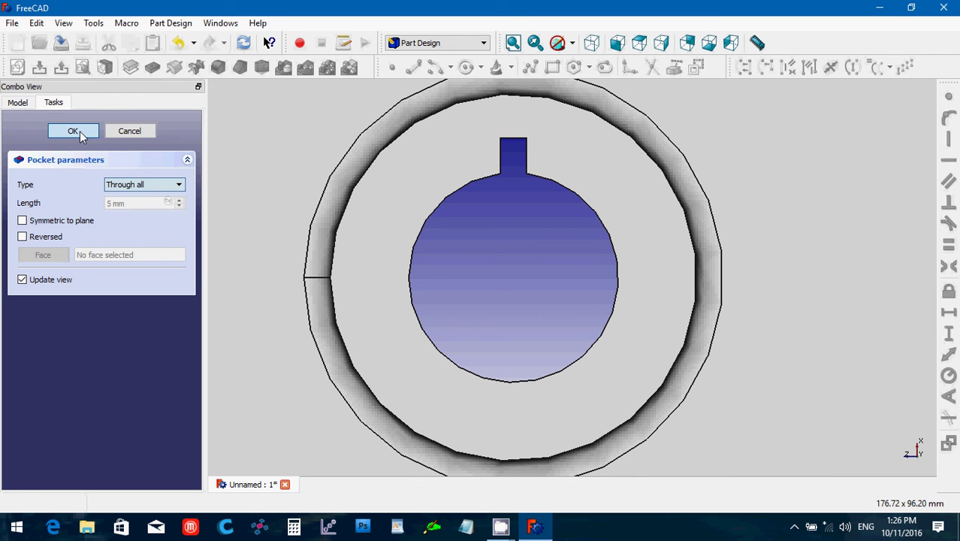
{"action": "left_click", "coordinate": [80, 132]}
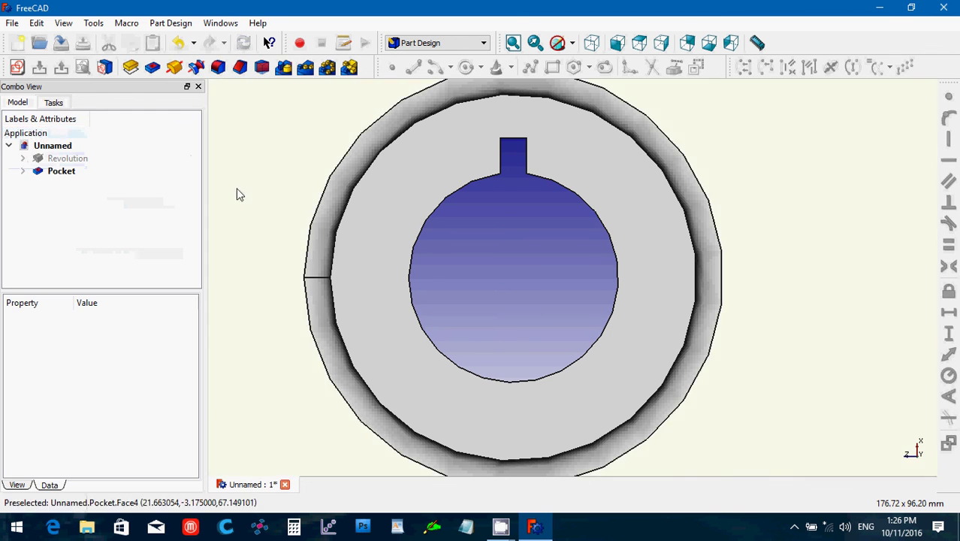
- Examine the finished pulley from several angles, including the rim groove, the hub and the keyway
{"action": "scroll", "coordinate": [524, 291], "scroll_direction": "down", "scroll_amount": 10}
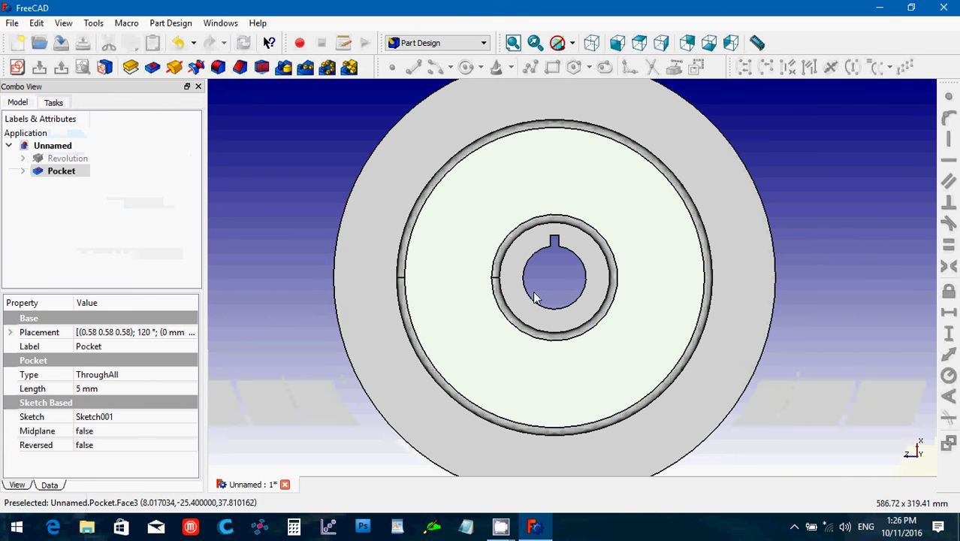
{"action": "scroll", "coordinate": [761, 350], "scroll_direction": "down", "scroll_amount": 4}
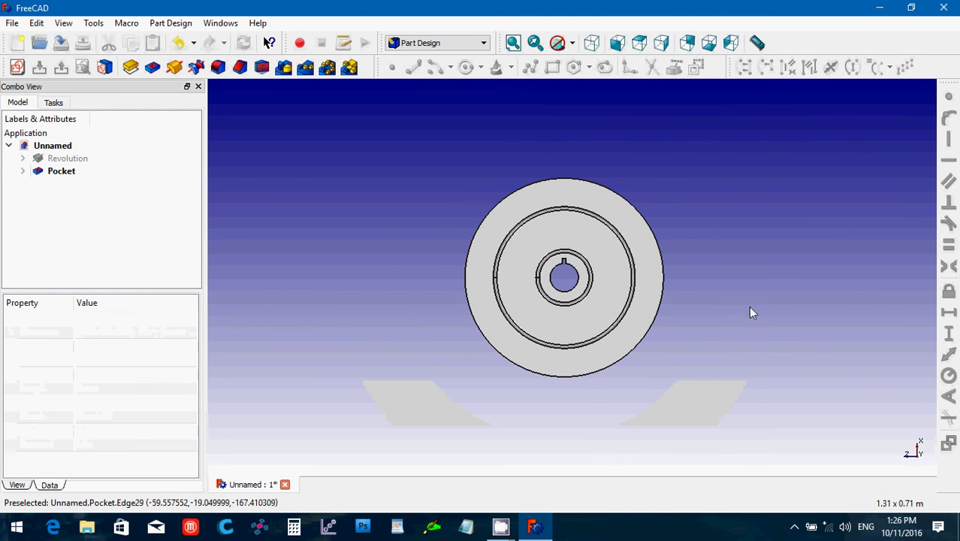
{"action": "middle_click_drag", "start_coordinate": [750, 313], "coordinate": [532, 314]}
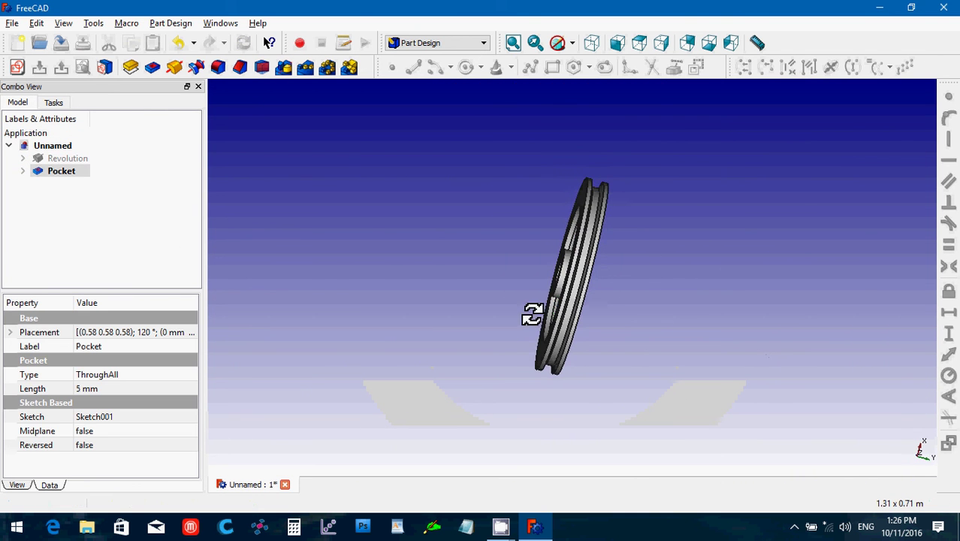
{"action": "middle_click_drag", "start_coordinate": [739, 330], "coordinate": [540, 243]}
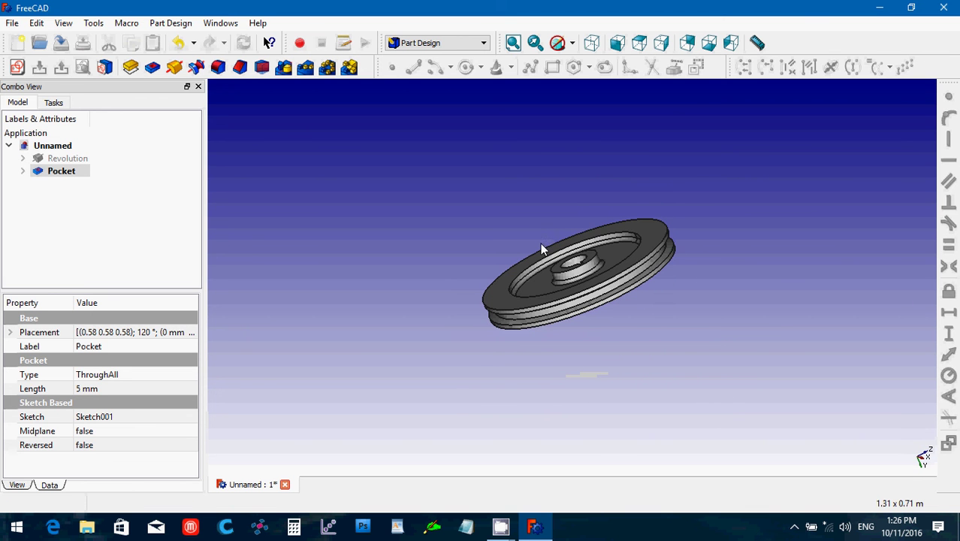
{"action": "middle_click_drag", "start_coordinate": [555, 284], "coordinate": [571, 375]}
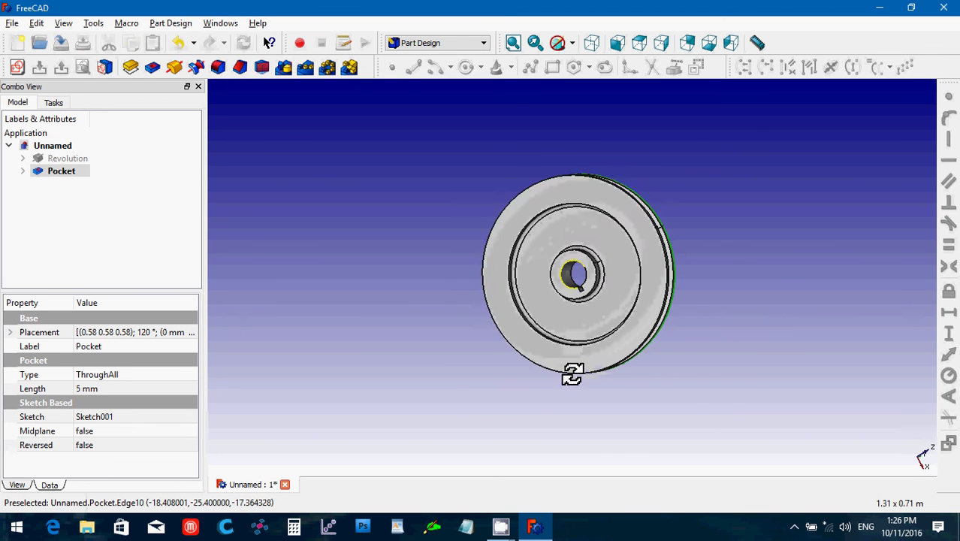
{"action": "scroll", "coordinate": [567, 373], "scroll_direction": "up", "scroll_amount": 3}
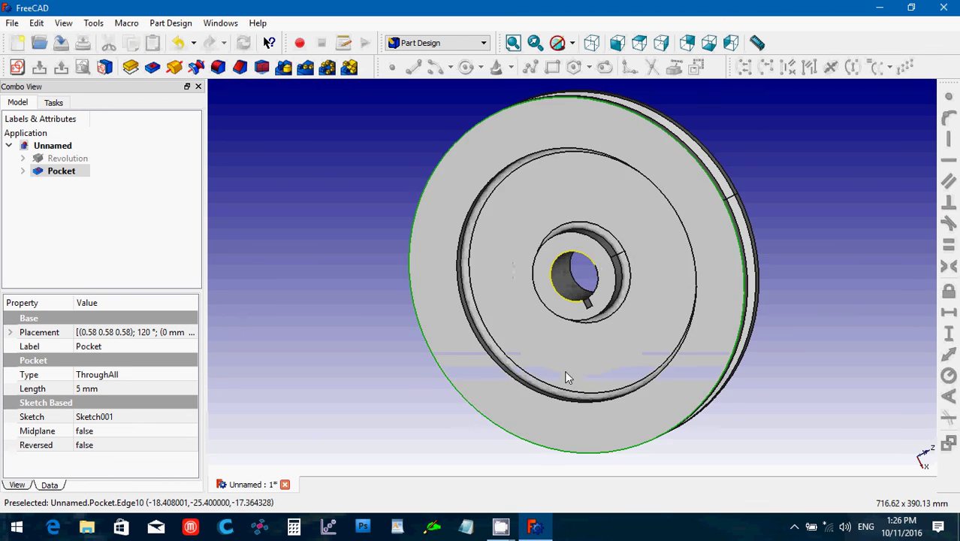
- Start saving the document under a new name and browse to Documents, _My 3D Printing Projects, _STL Files, SolidWorks2010Examples
{"action": "left_click", "coordinate": [329, 276]}
{"action": "left_click", "coordinate": [12, 23]}
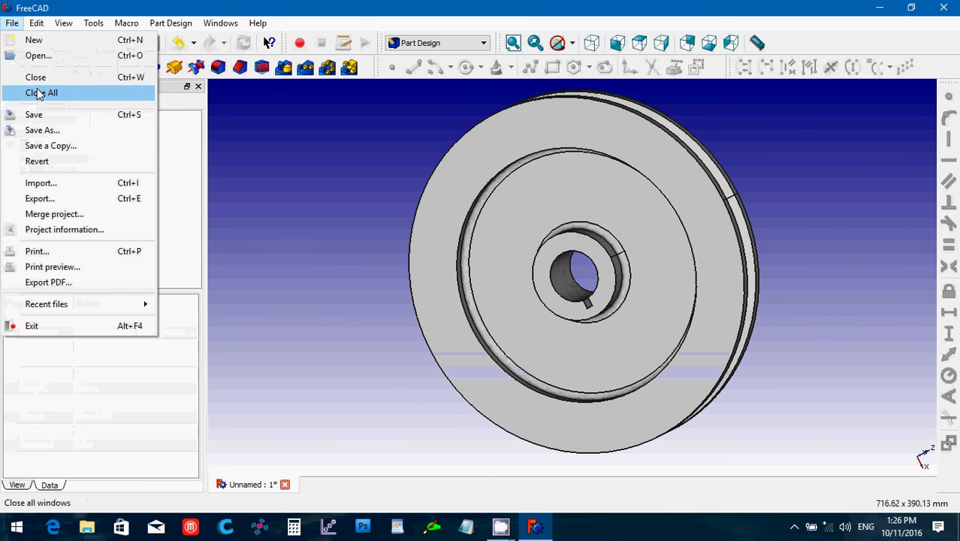
{"action": "left_click", "coordinate": [42, 129]}
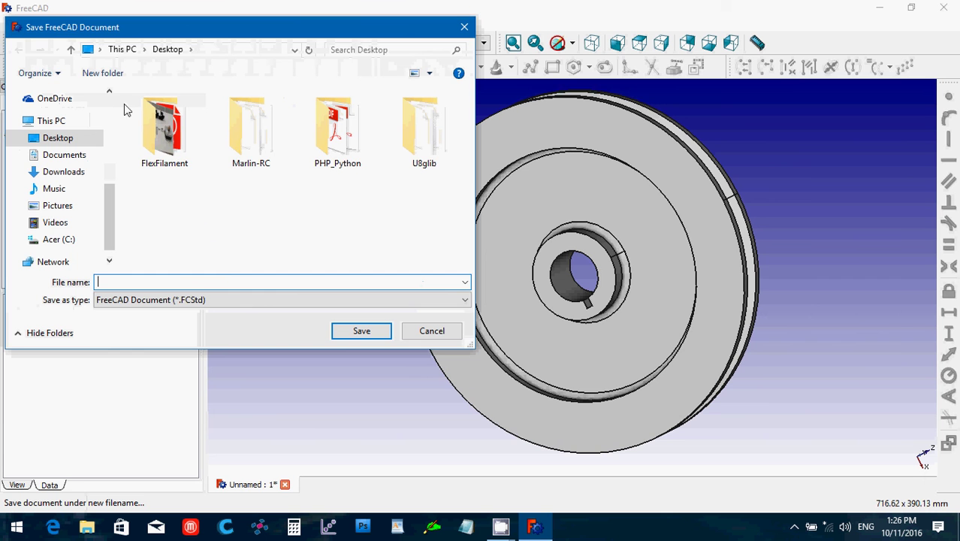
{"action": "left_click", "coordinate": [69, 154]}
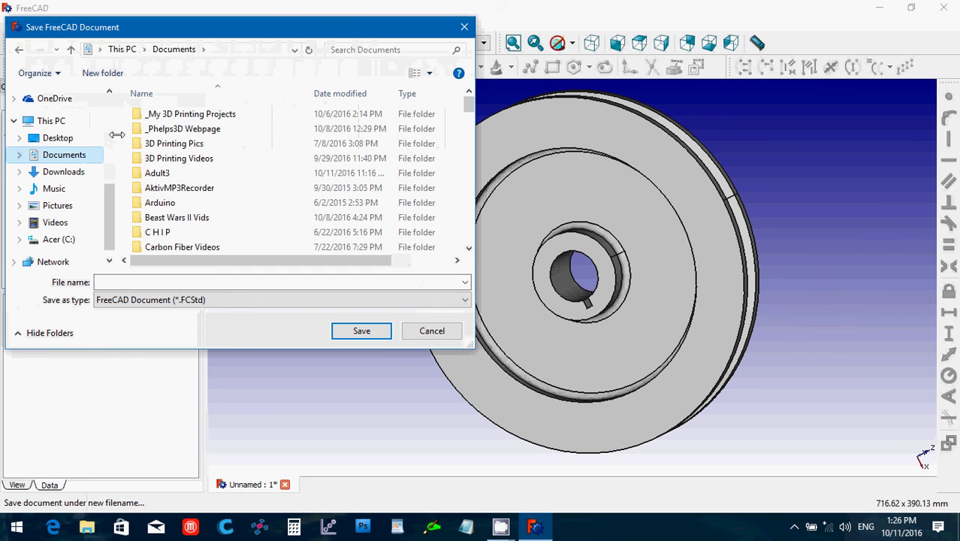
{"action": "double_click", "coordinate": [142, 117]}
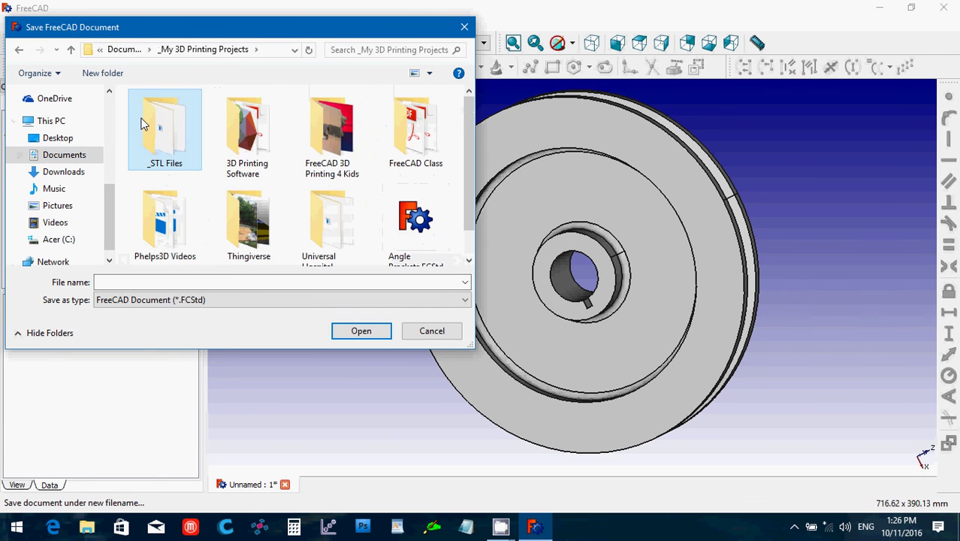
{"action": "double_click", "coordinate": [144, 122]}
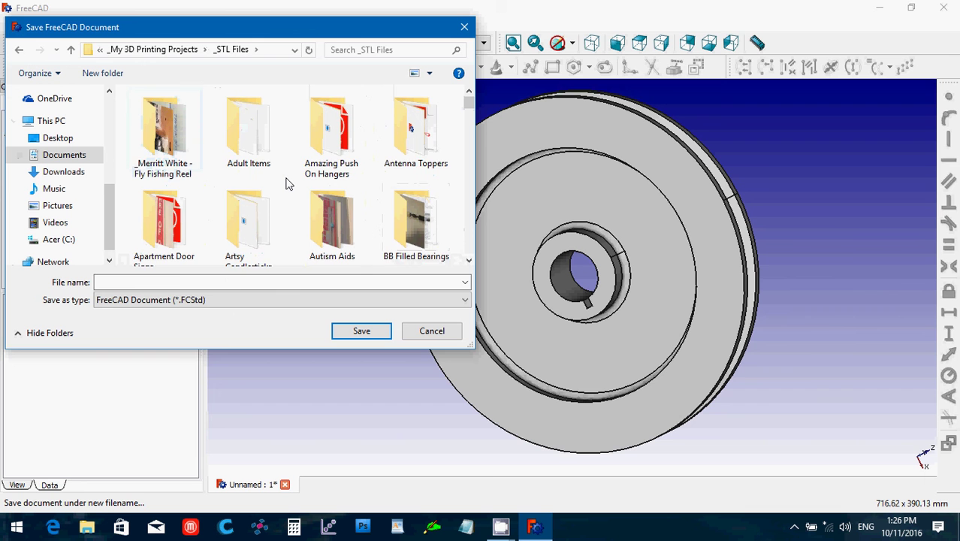
{"action": "scroll", "coordinate": [286, 187], "scroll_direction": "down", "scroll_amount": 8}
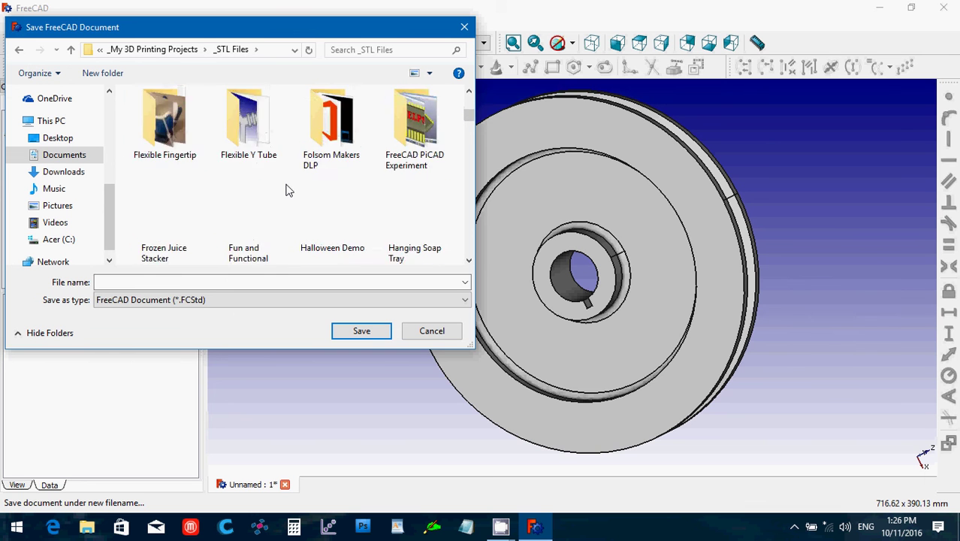
{"action": "scroll", "coordinate": [286, 190], "scroll_direction": "down", "scroll_amount": 10}
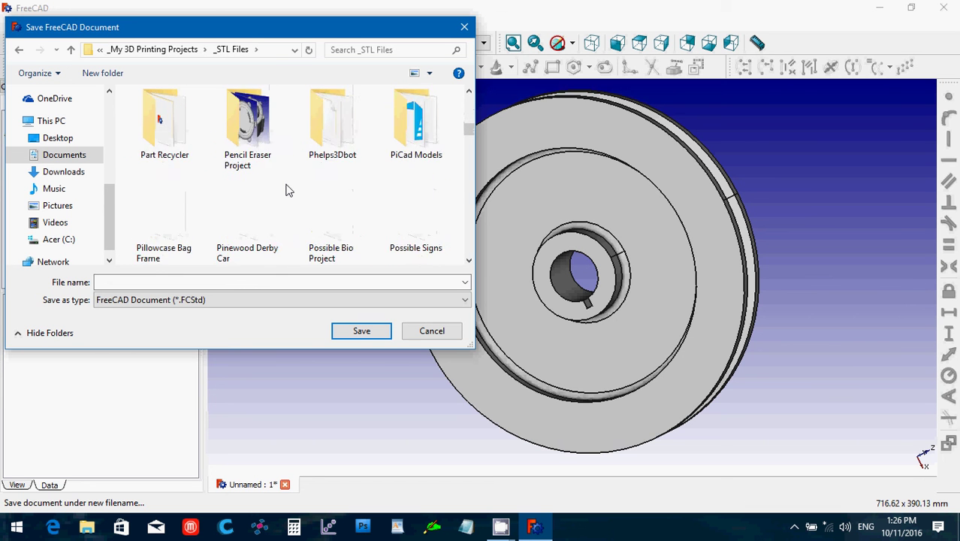
{"action": "scroll", "coordinate": [286, 191], "scroll_direction": "down", "scroll_amount": 10}
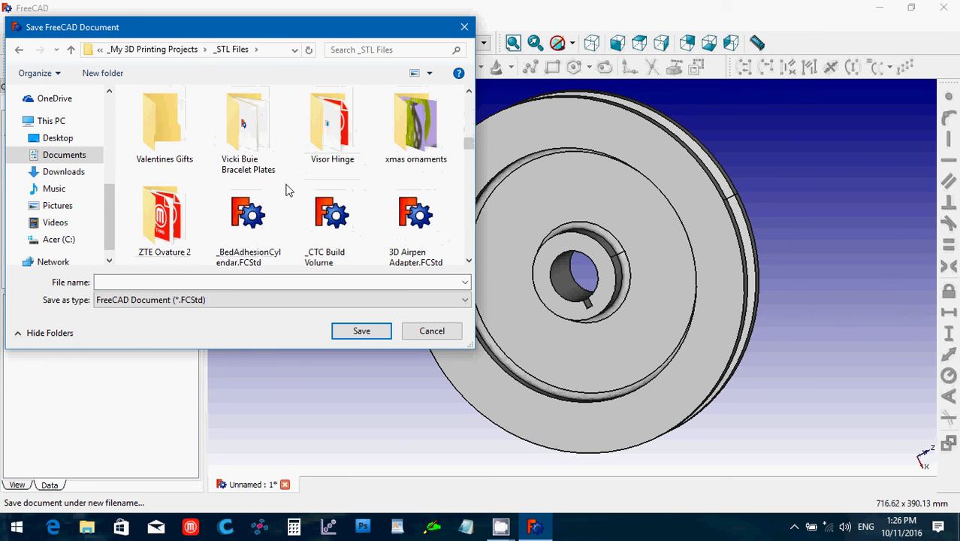
{"action": "scroll", "coordinate": [286, 190], "scroll_direction": "up", "scroll_amount": 4}
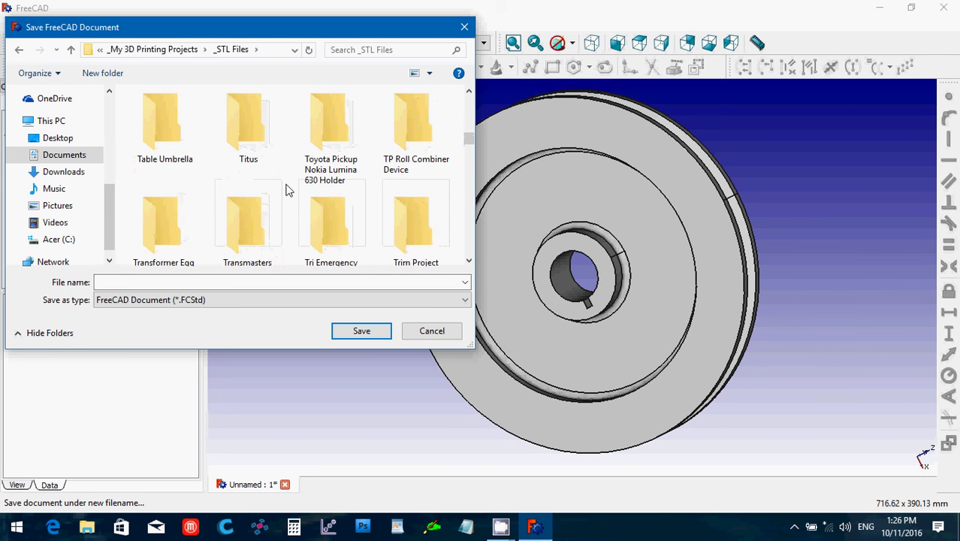
{"action": "scroll", "coordinate": [286, 190], "scroll_direction": "up", "scroll_amount": 2}
{"action": "left_click", "coordinate": [241, 217]}
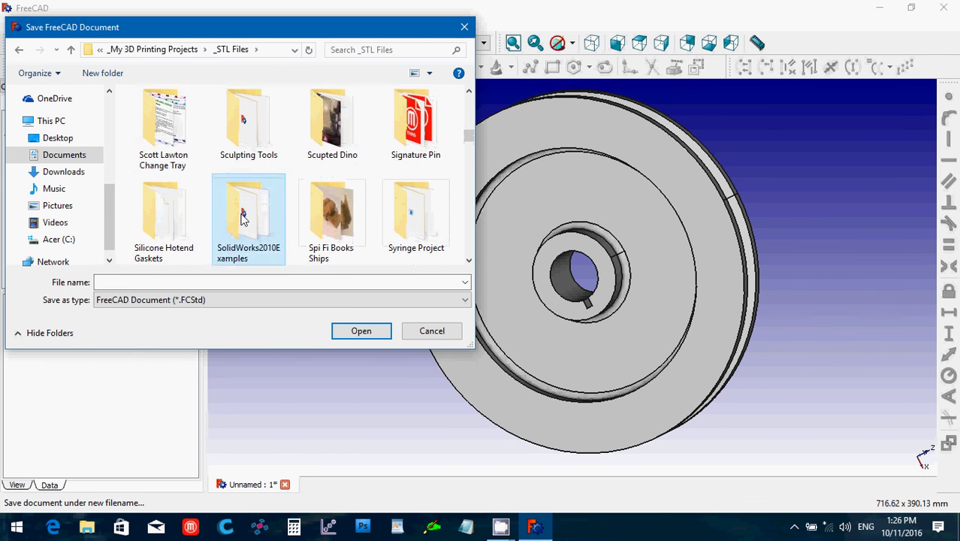
{"action": "double_click", "coordinate": [241, 217]}
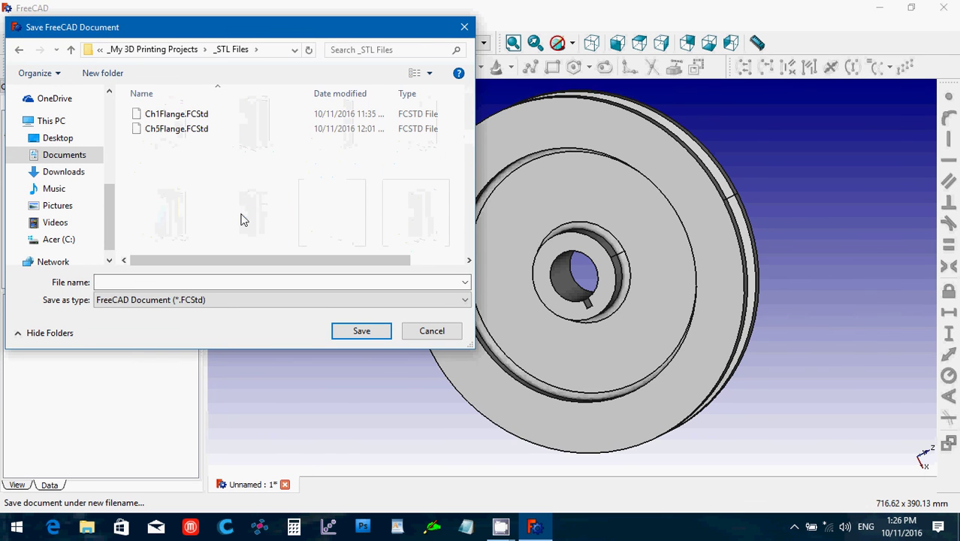
- Name the file Ch1Pulley and save it as a FreeCAD document in the SolidWorks2010Examples folder
{"action": "left_click", "coordinate": [155, 281]}
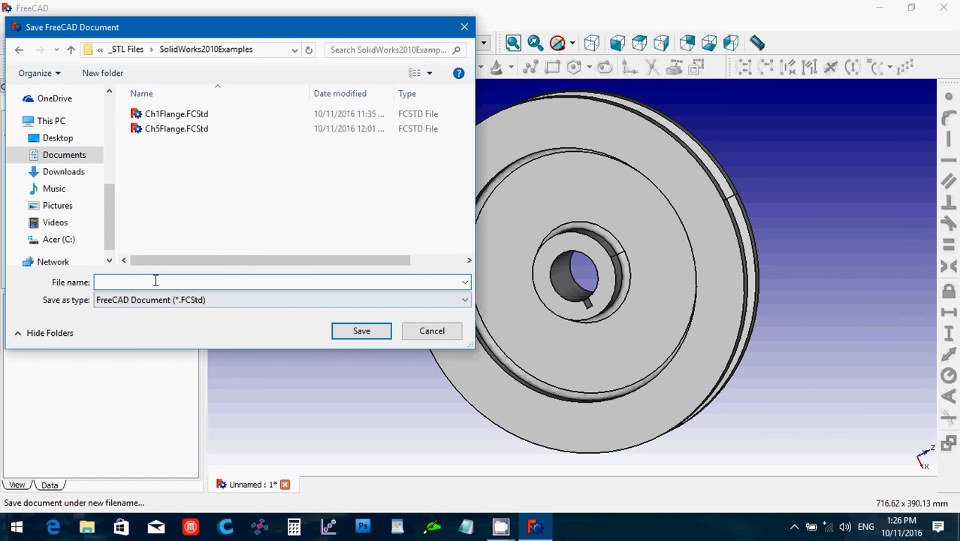
{"action": "type", "text": "CH"}
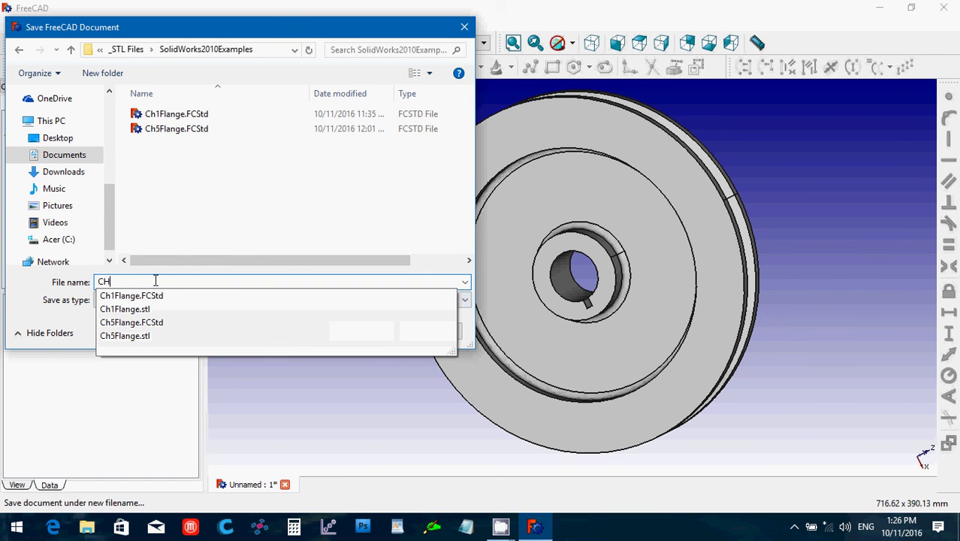
{"action": "type", "text": "1"}
{"action": "key", "text": "BackSpace"}
{"action": "key", "text": "BackSpace"}
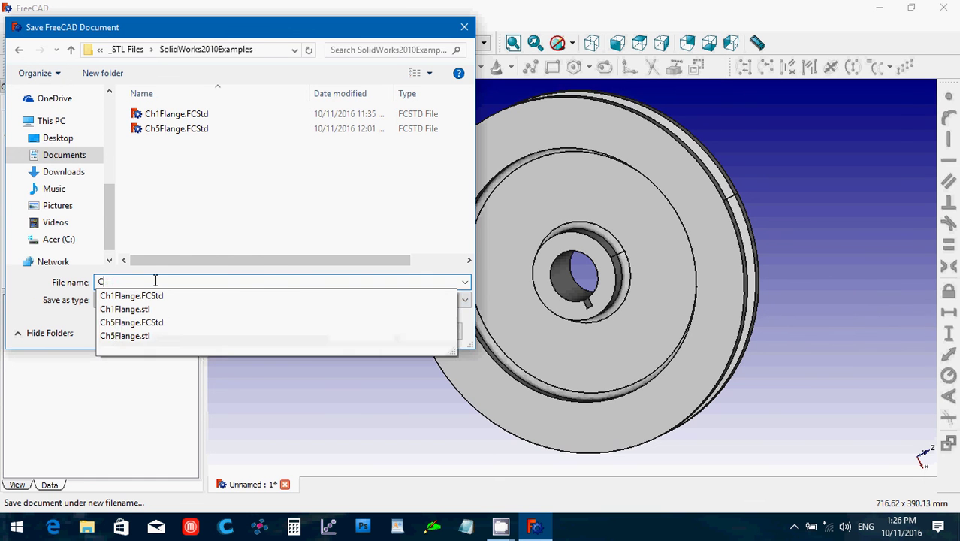
{"action": "type", "text": "h1"}
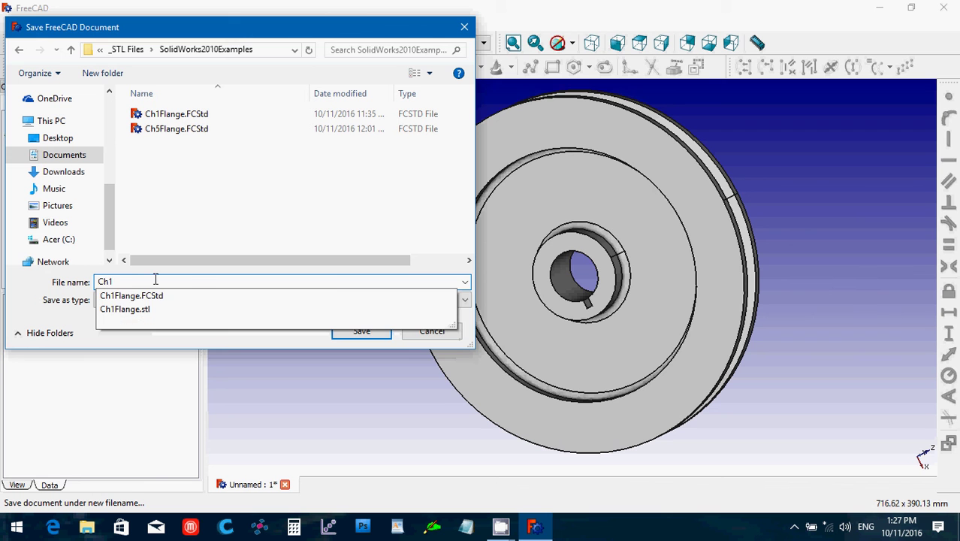
{"action": "type", "text": "Pulley"}
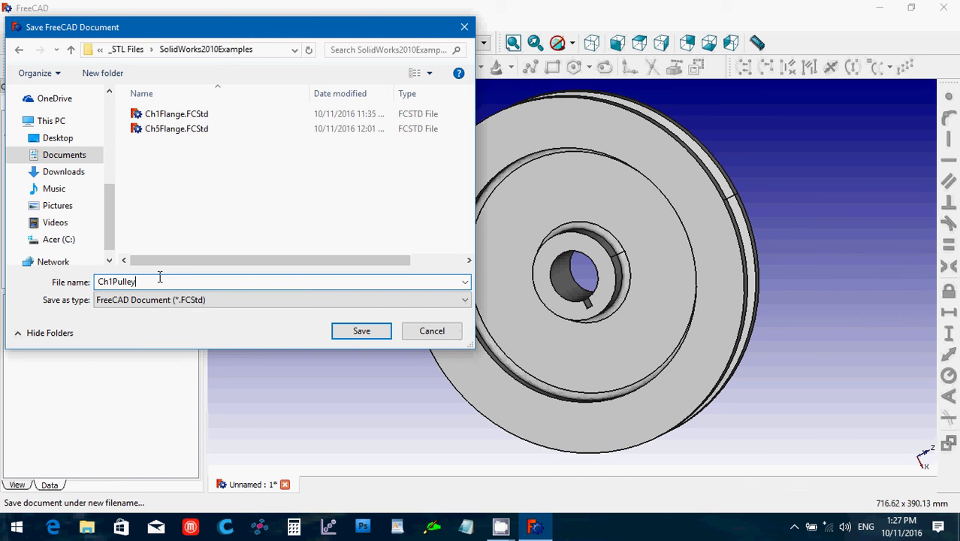
{"action": "key", "text": "Return"}
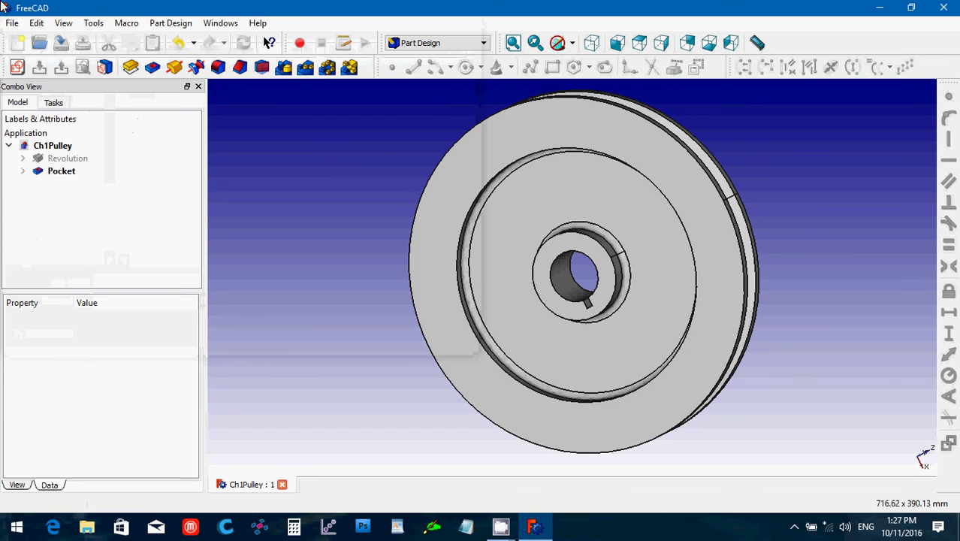
- Export the finished Pocket body as an STL mesh named Ch1Pulley into the SolidWorks2010Examples folder
{"action": "left_click", "coordinate": [59, 172]}
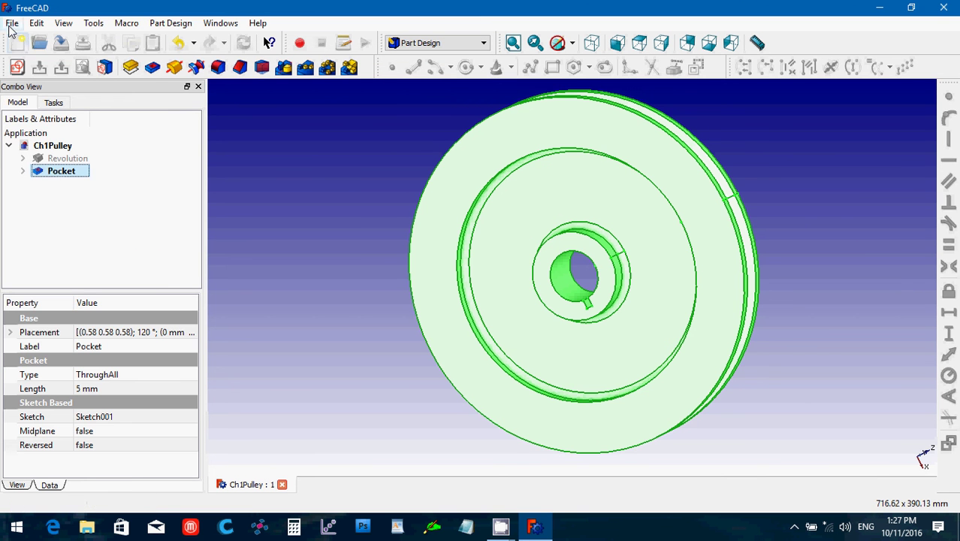
{"action": "left_click", "coordinate": [12, 23]}
{"action": "left_click", "coordinate": [80, 201]}
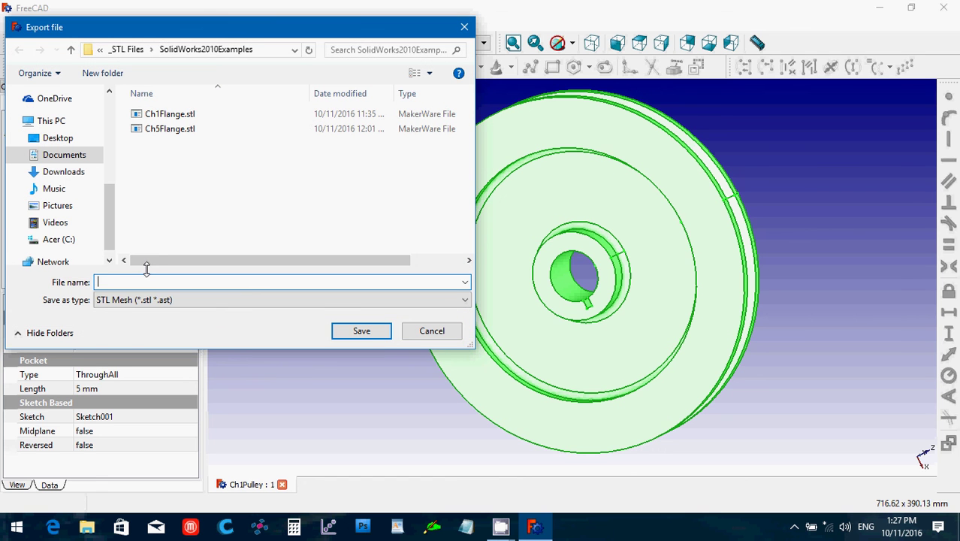
{"action": "type", "text": "Ch1Pulley"}
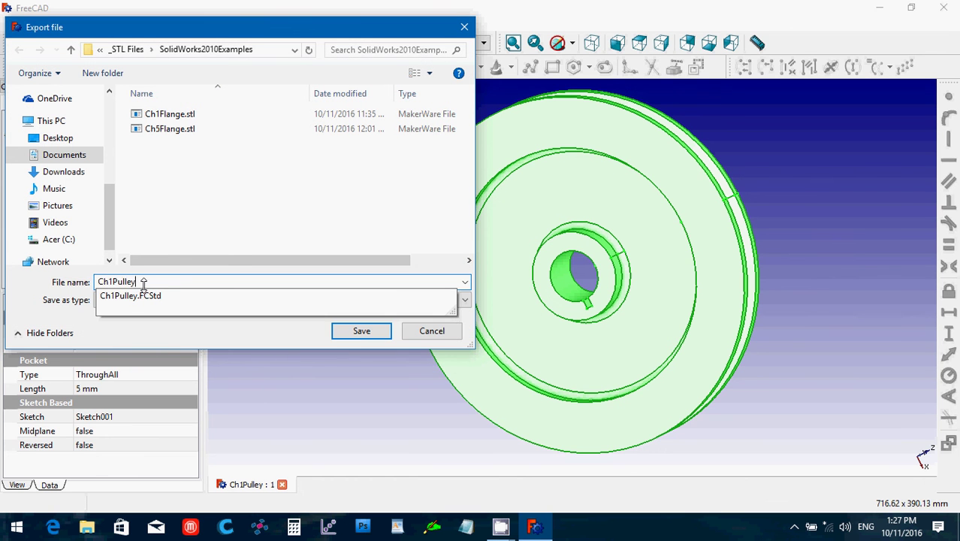
{"action": "key", "text": "Return"}
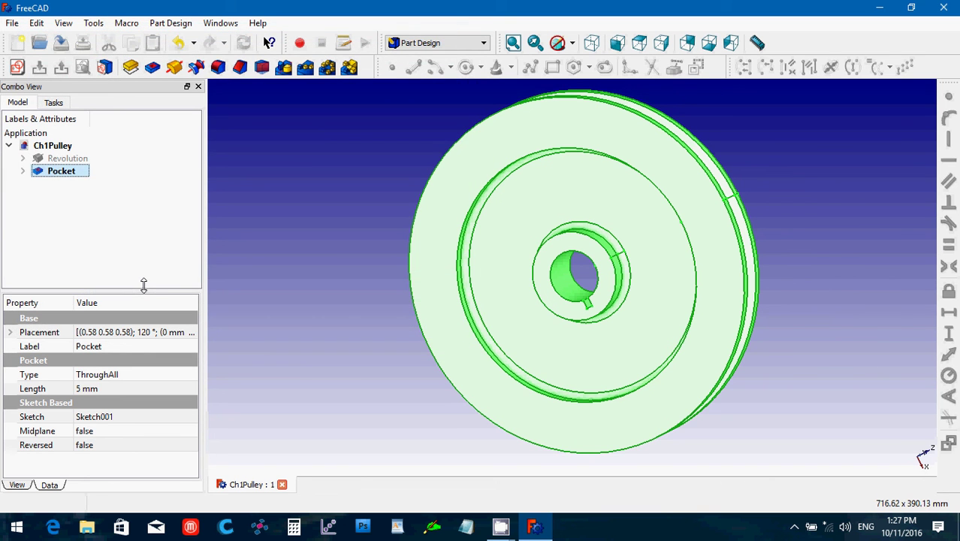
- Launch netfabb Basic, accept the terms of use and postpone the registration
{"action": "left_click", "coordinate": [258, 525]}
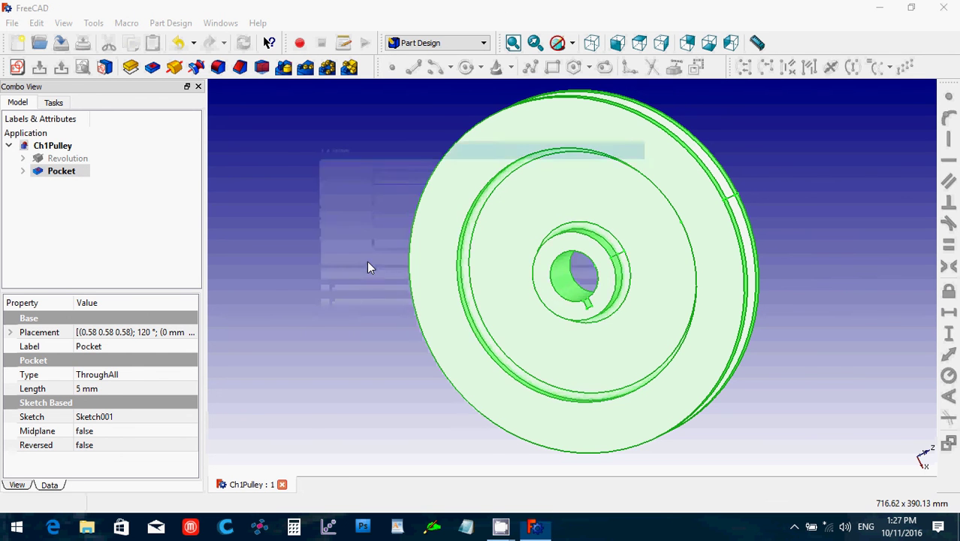
{"action": "left_click", "coordinate": [329, 385]}
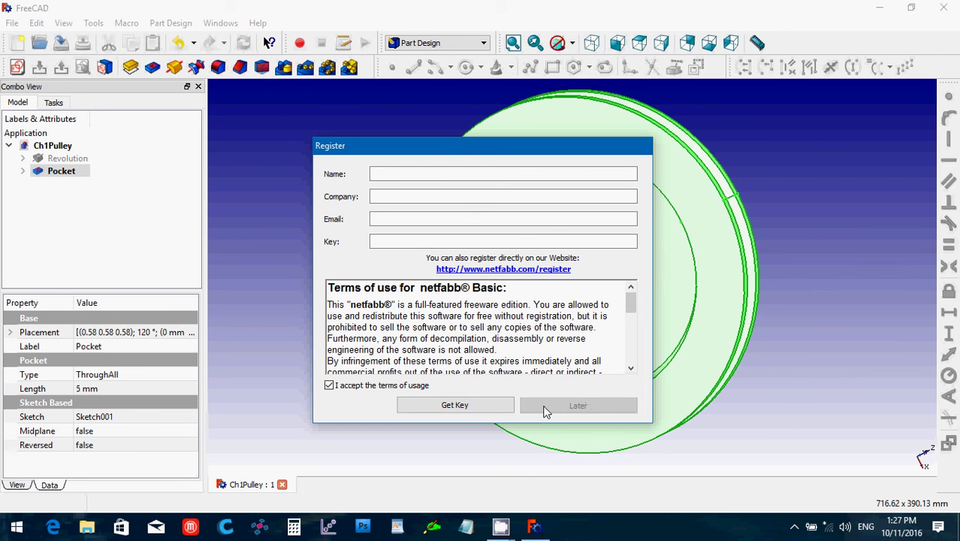
{"action": "left_click", "coordinate": [546, 406]}
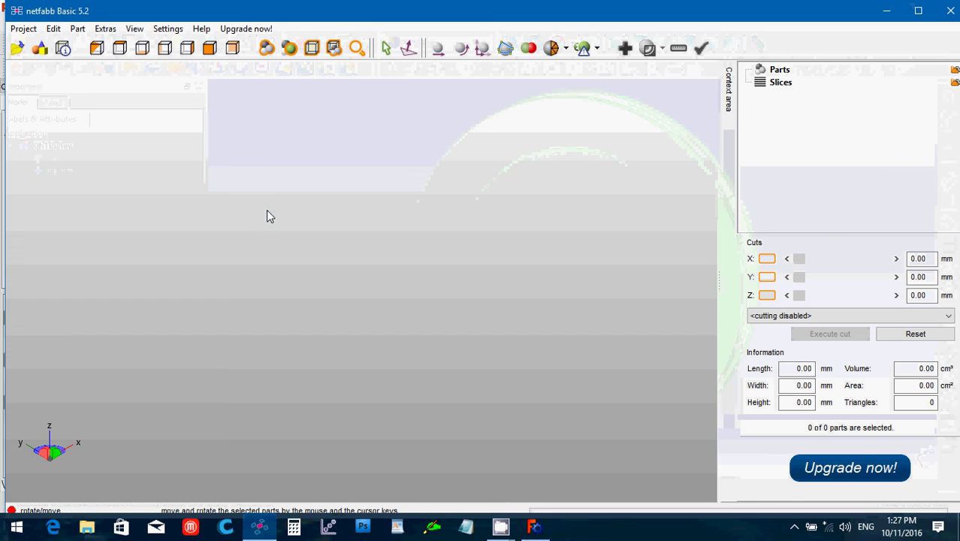
- Add the part file Ch1Pulley.stl from the SolidWorks2010Examples folder to the netfabb project
{"action": "left_click", "coordinate": [75, 30]}
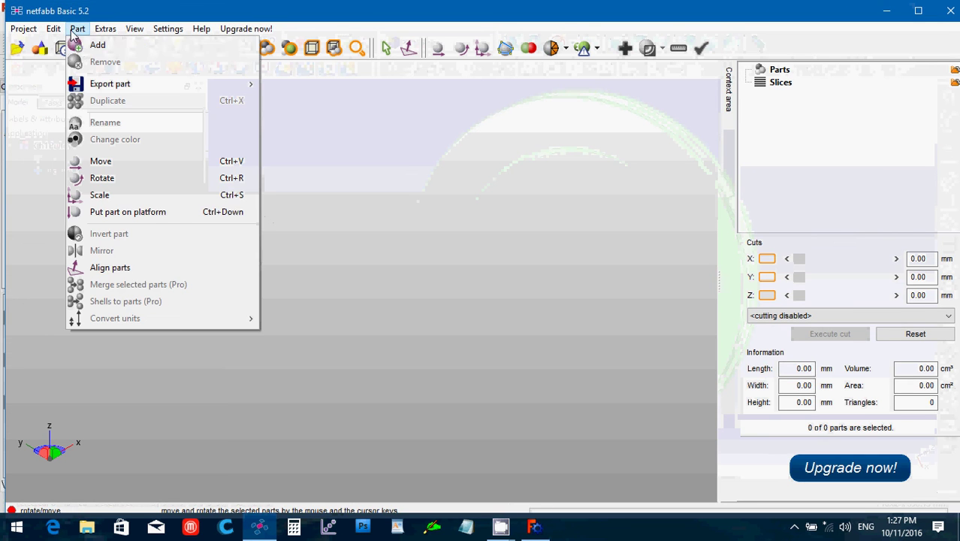
{"action": "left_click", "coordinate": [82, 46]}
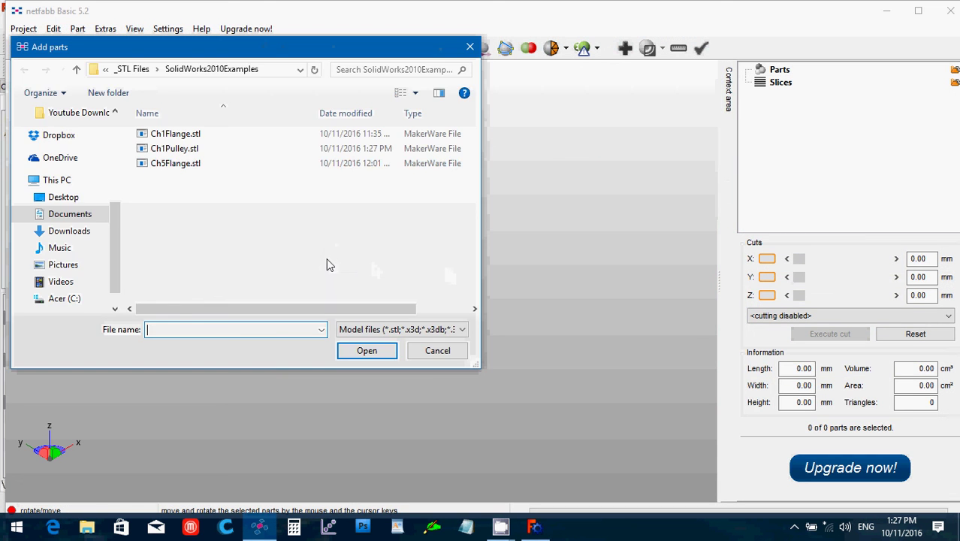
{"action": "left_click", "coordinate": [174, 148]}
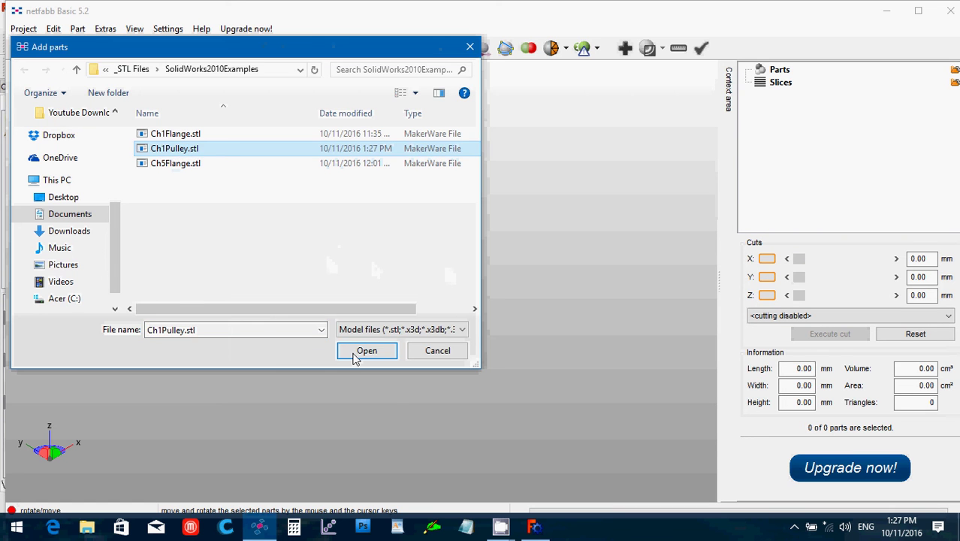
{"action": "left_click", "coordinate": [356, 355]}
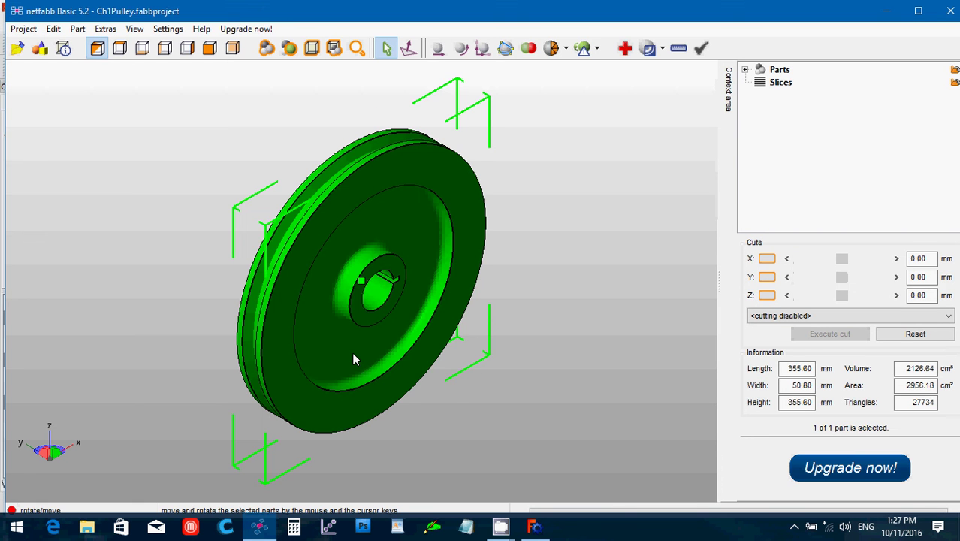